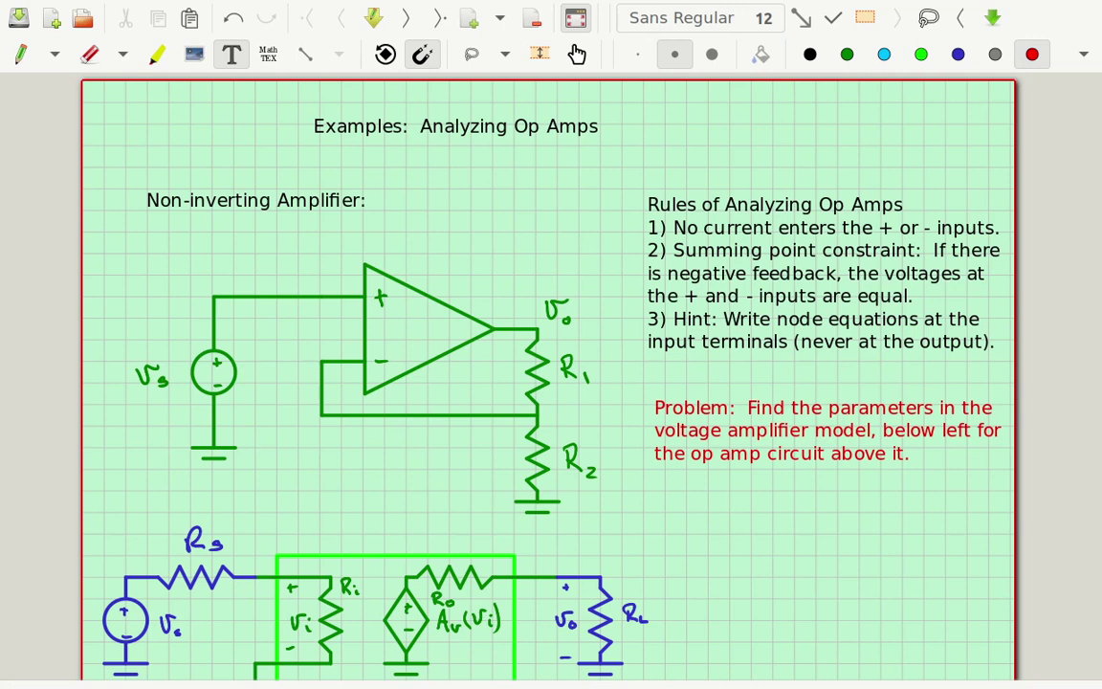
Lasso-select the minus and plus signs at the op amp inputs in turn
{"action": "key", "text": "ctrl+shift+g"}
{"action": "mouse_move", "coordinate": [357, 352]}
{"action": "left_mouse_down"}
{"action": "mouse_move", "coordinate": [384, 393]}
{"action": "mouse_move", "coordinate": [406, 376]}
{"action": "mouse_move", "coordinate": [392, 342]}
{"action": "left_mouse_up"}
{"action": "key", "text": "ctrl+shift+t"}
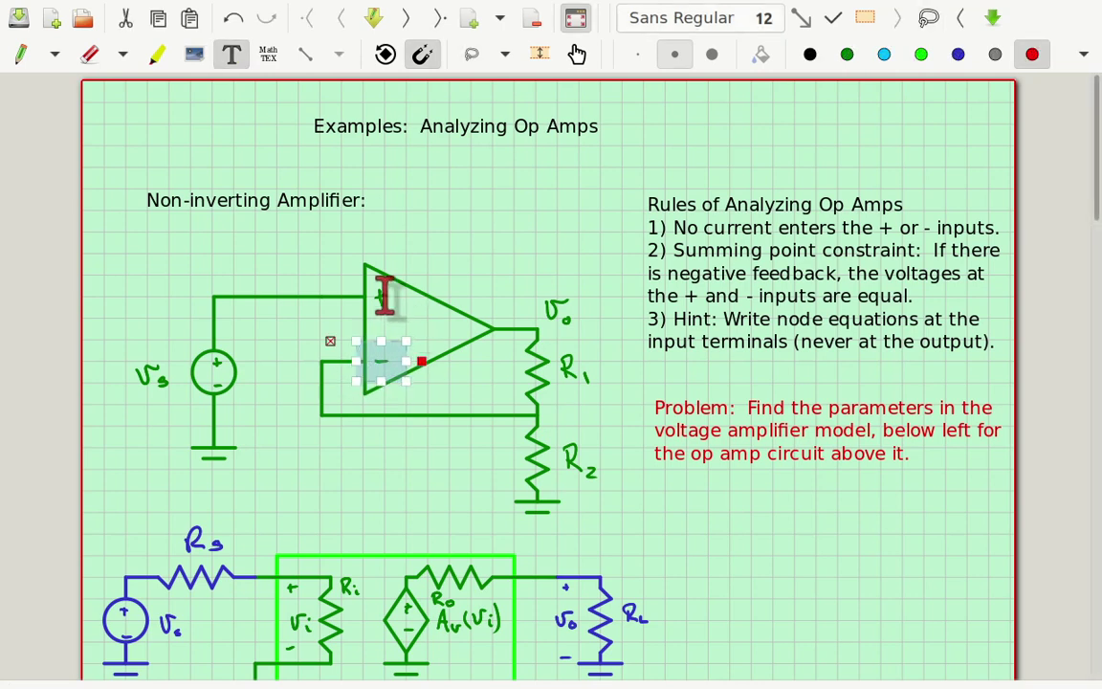
{"action": "key", "text": "ctrl+shift+g"}
{"action": "mouse_move", "coordinate": [387, 272]}
{"action": "left_mouse_down"}
{"action": "mouse_move", "coordinate": [354, 306]}
{"action": "mouse_move", "coordinate": [378, 325]}
{"action": "mouse_move", "coordinate": [407, 307]}
{"action": "left_mouse_up"}
{"action": "key", "text": "ctrl+shift+t"}
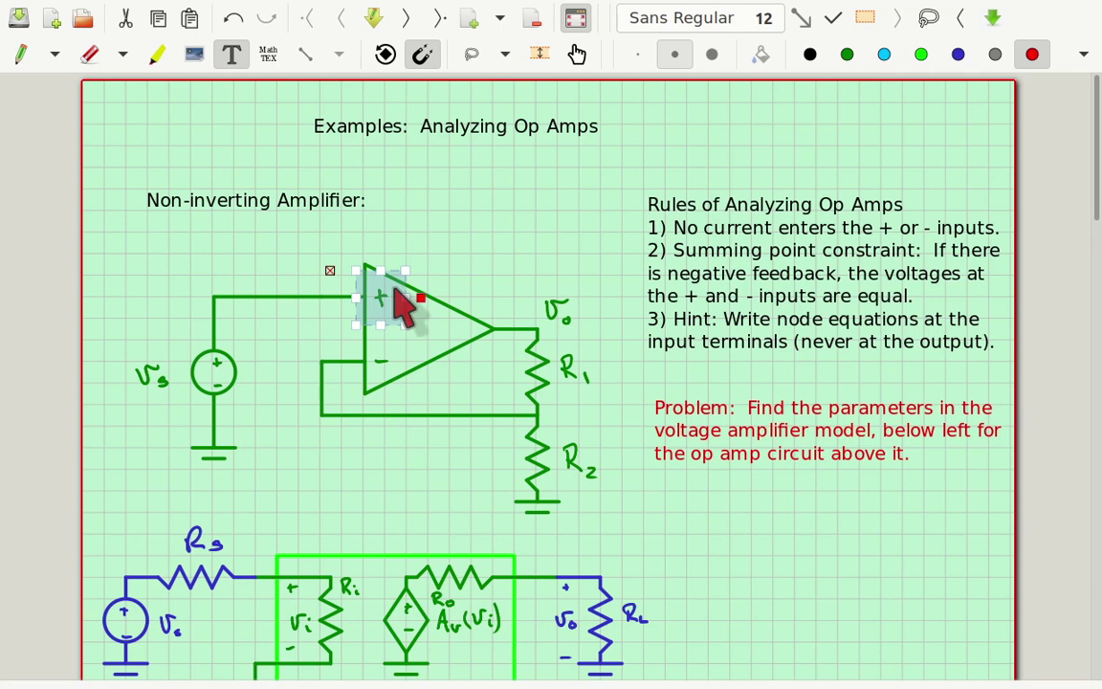
Draw a small blue circle around the node joining R1, R2 and the minus input
{"action": "left_click", "coordinate": [21, 55]}
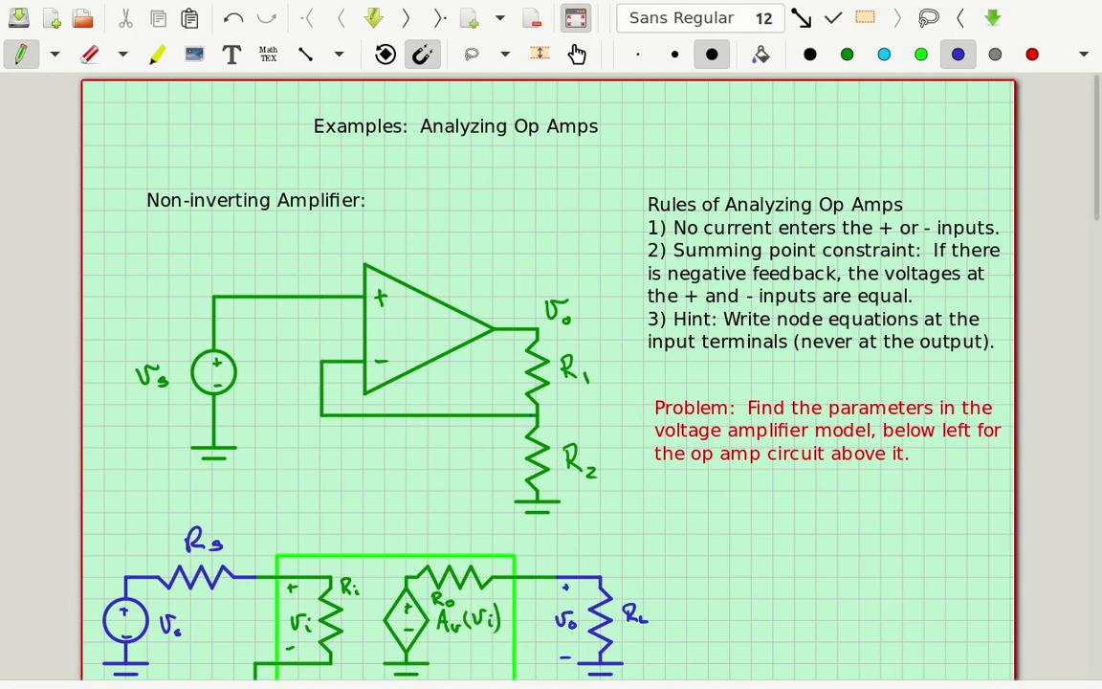
{"action": "mouse_move", "coordinate": [540, 410]}
{"action": "left_mouse_down"}
{"action": "mouse_move", "coordinate": [540, 421]}
{"action": "mouse_move", "coordinate": [541, 409]}
{"action": "left_mouse_up"}
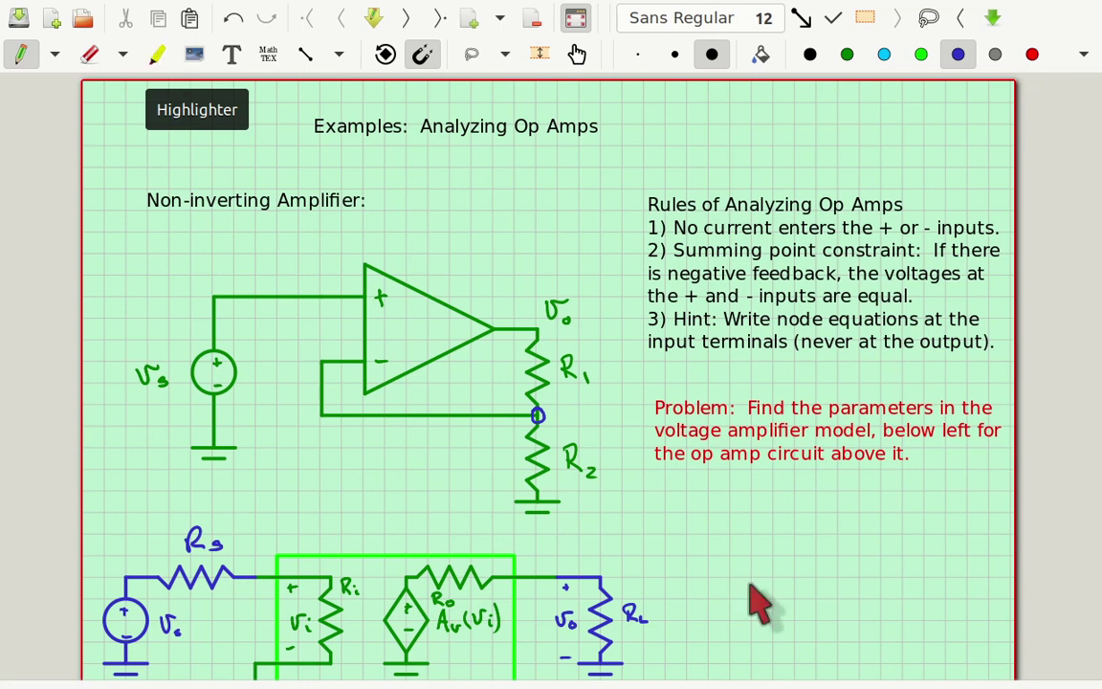
{"action": "scroll", "coordinate": [750, 574], "scroll_direction": "down", "scroll_amount": 3}
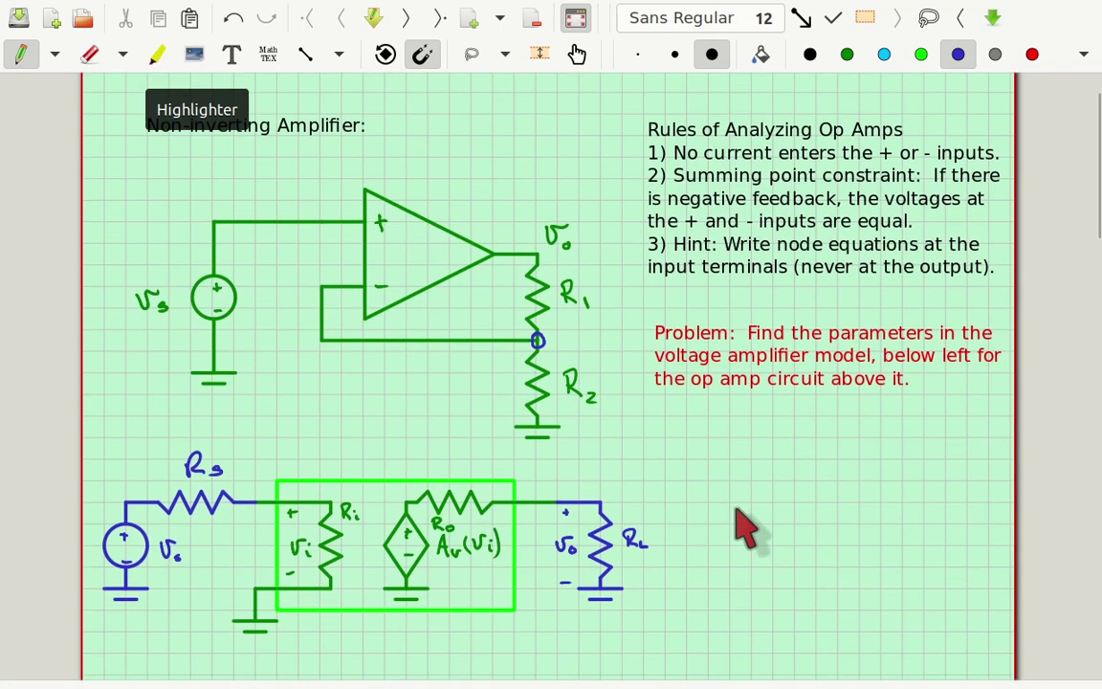
{"action": "scroll", "coordinate": [746, 526], "scroll_direction": "down", "scroll_amount": 1}
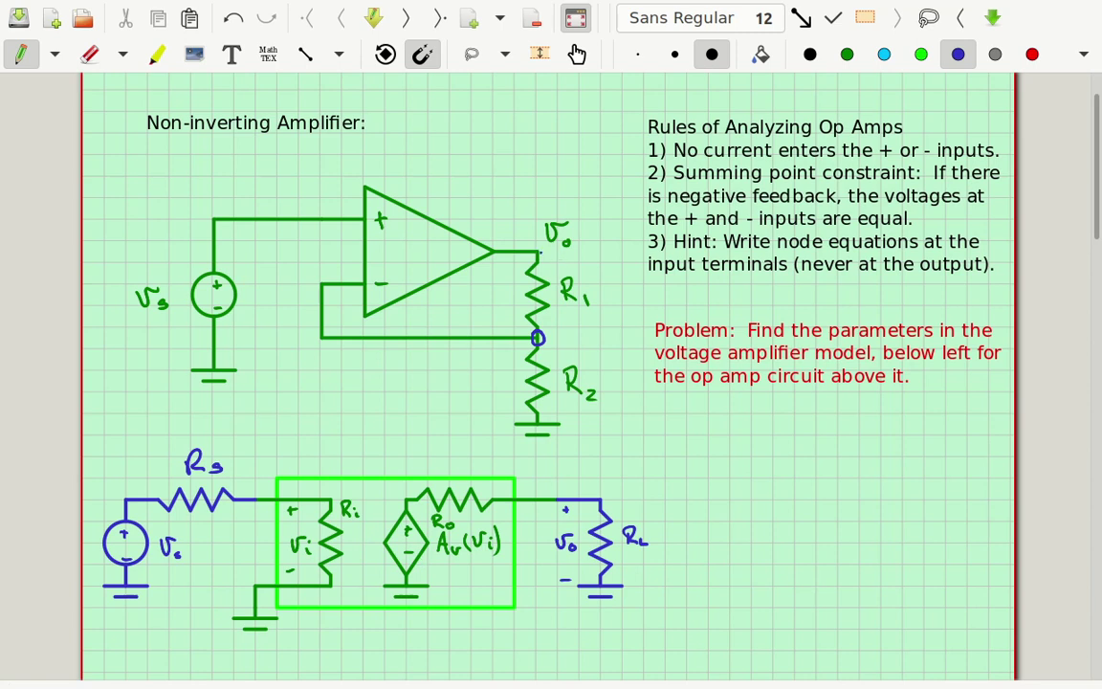
Draw straight lines from the output node down to a load resistor and ground bar, then lasso-select the vo/RL block
{"action": "left_click", "coordinate": [305, 54]}
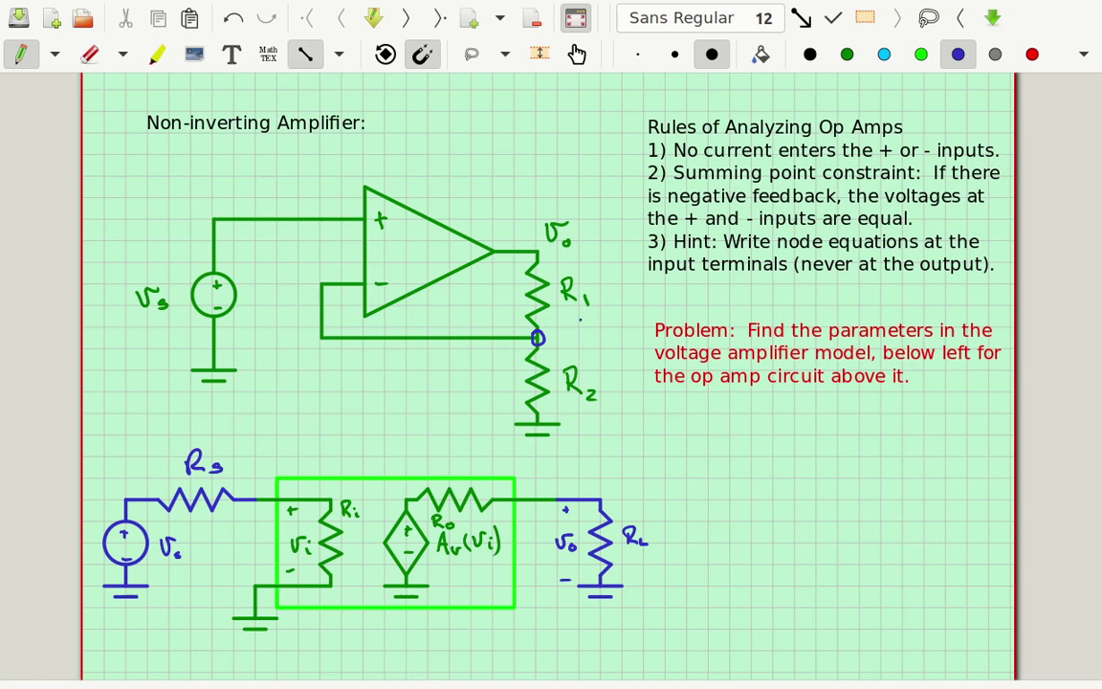
{"action": "mouse_move", "coordinate": [538, 252]}
{"action": "left_mouse_down"}
{"action": "mouse_move", "coordinate": [623, 251]}
{"action": "mouse_move", "coordinate": [621, 285]}
{"action": "mouse_move", "coordinate": [635, 296]}
{"action": "mouse_move", "coordinate": [612, 307]}
{"action": "mouse_move", "coordinate": [633, 316]}
{"action": "mouse_move", "coordinate": [612, 328]}
{"action": "mouse_move", "coordinate": [622, 337]}
{"action": "mouse_move", "coordinate": [622, 402]}
{"action": "left_mouse_up"}
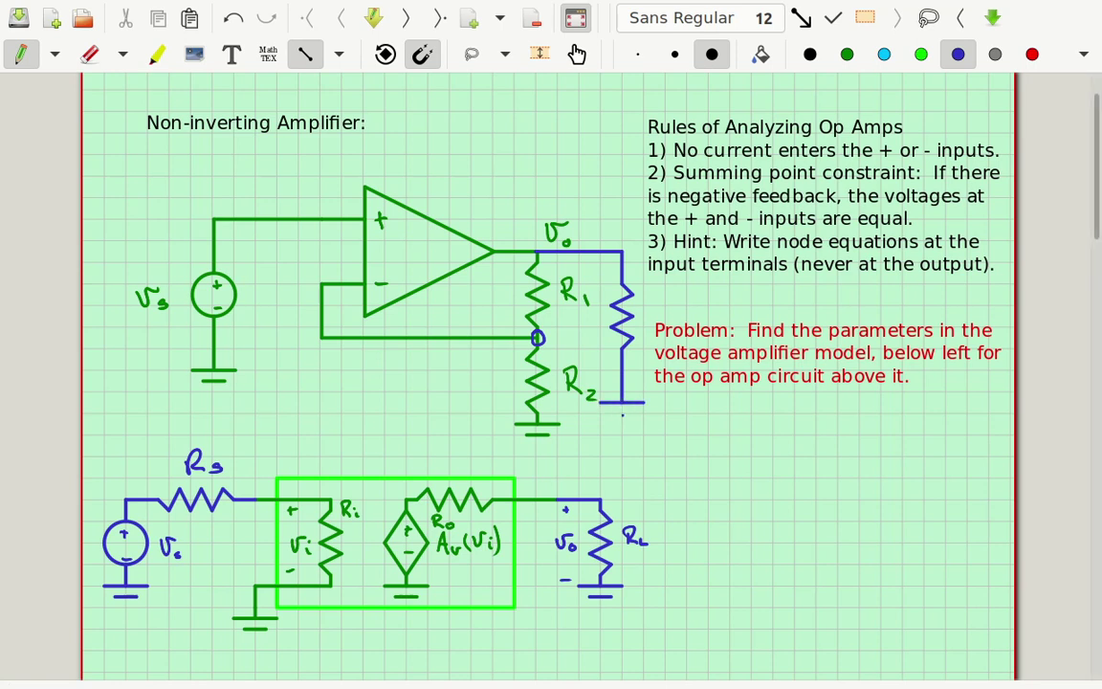
{"action": "left_click_drag", "start_coordinate": [610, 411], "coordinate": [633, 411]}
{"action": "key", "text": "ctrl+shift+g"}
{"action": "mouse_move", "coordinate": [587, 468]}
{"action": "left_mouse_down"}
{"action": "mouse_move", "coordinate": [543, 563]}
{"action": "mouse_move", "coordinate": [663, 580]}
{"action": "mouse_move", "coordinate": [612, 471]}
{"action": "left_mouse_up"}
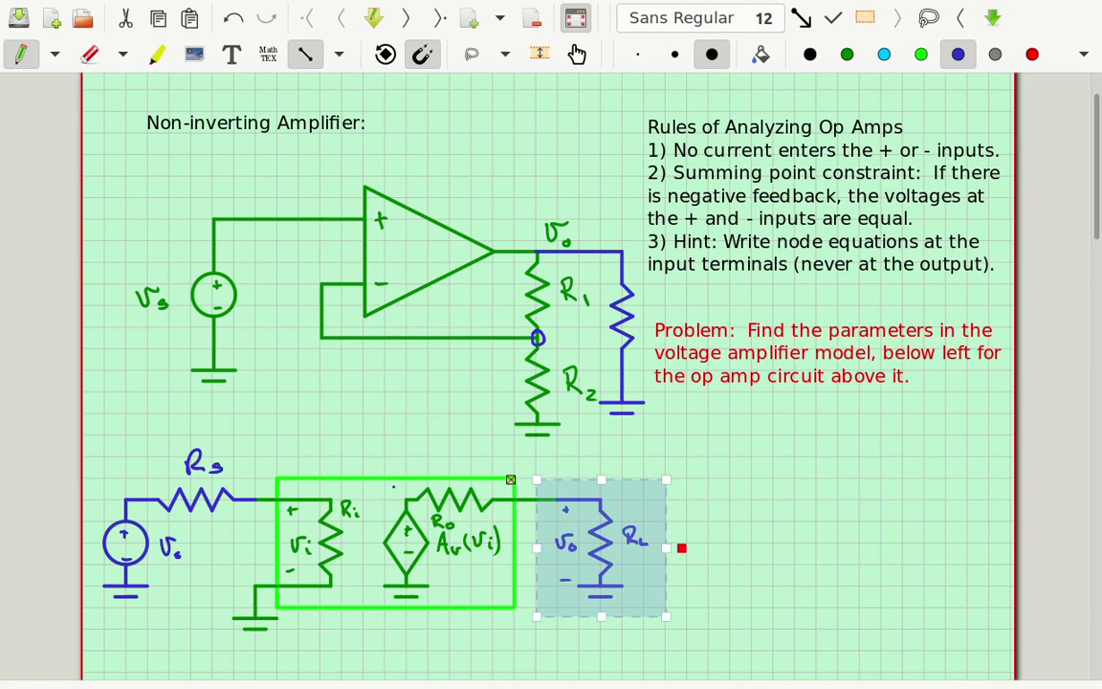
{"action": "key", "text": "ctrl+shift+g"}
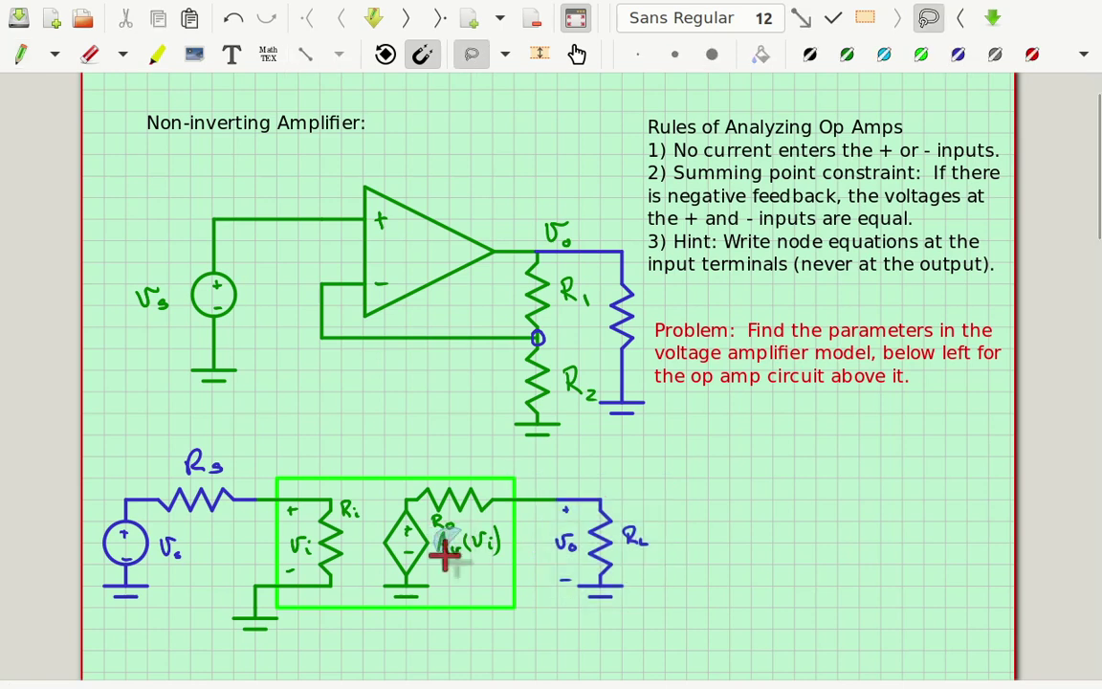
{"action": "left_click_drag", "start_coordinate": [475, 562], "coordinate": [449, 550]}
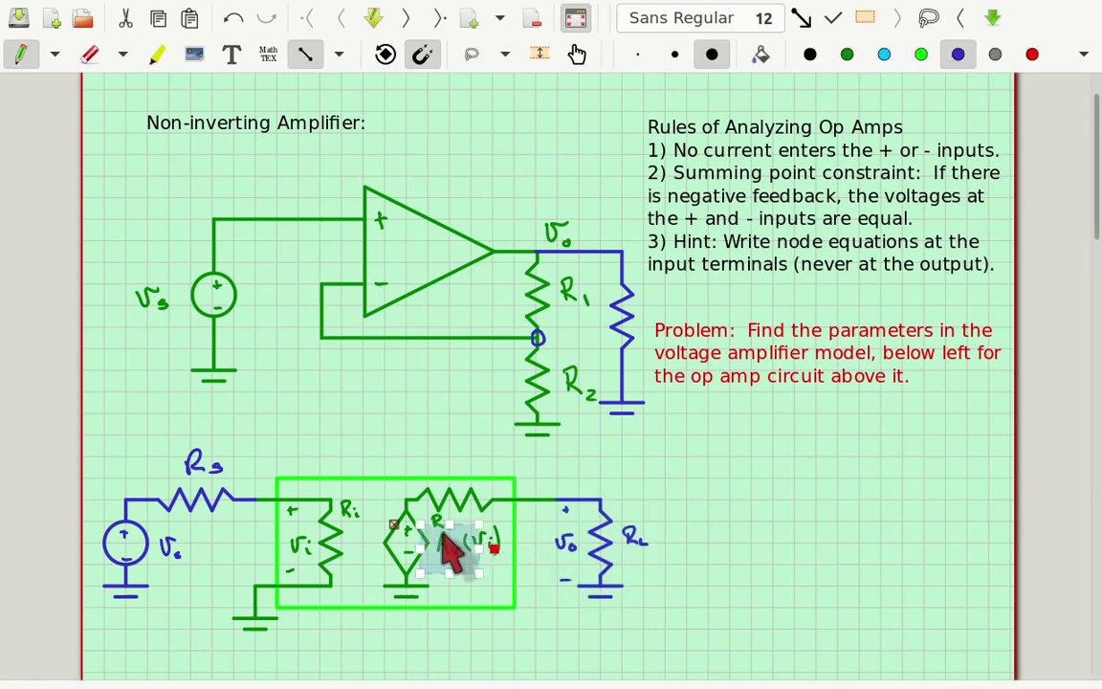
{"action": "mouse_move", "coordinate": [335, 483]}
{"action": "left_mouse_down"}
{"action": "mouse_move", "coordinate": [352, 517]}
{"action": "mouse_move", "coordinate": [364, 499]}
{"action": "mouse_move", "coordinate": [373, 507]}
{"action": "left_mouse_up"}
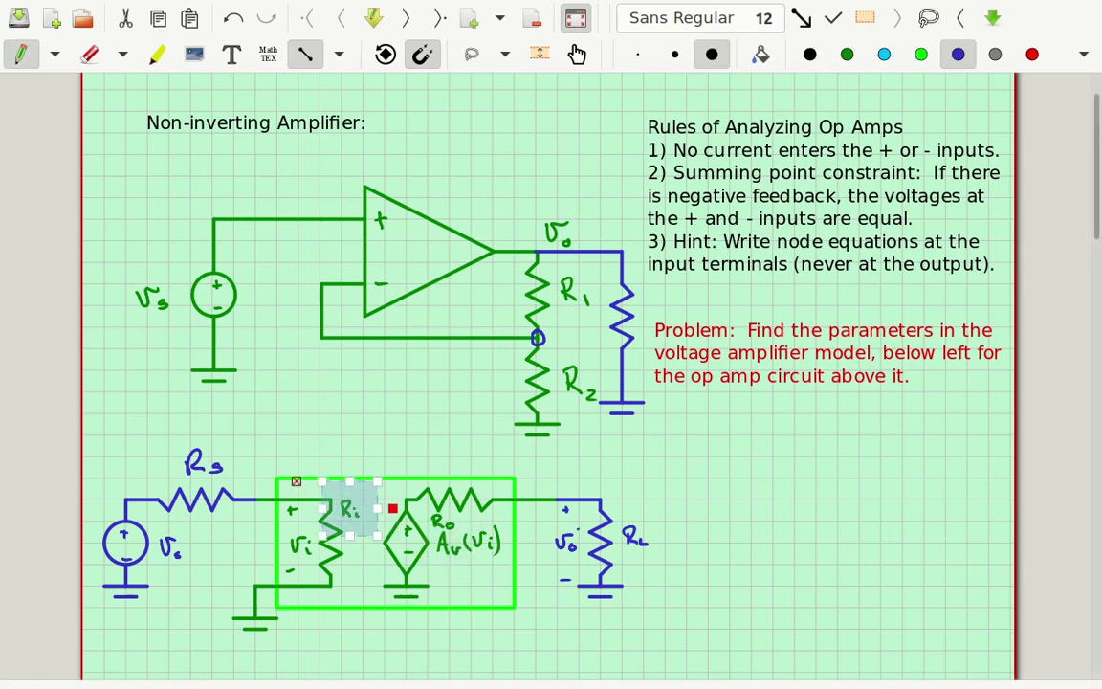
{"action": "mouse_move", "coordinate": [416, 495]}
{"action": "left_mouse_down"}
{"action": "mouse_move", "coordinate": [438, 526]}
{"action": "mouse_move", "coordinate": [460, 521]}
{"action": "mouse_move", "coordinate": [469, 499]}
{"action": "left_mouse_up"}
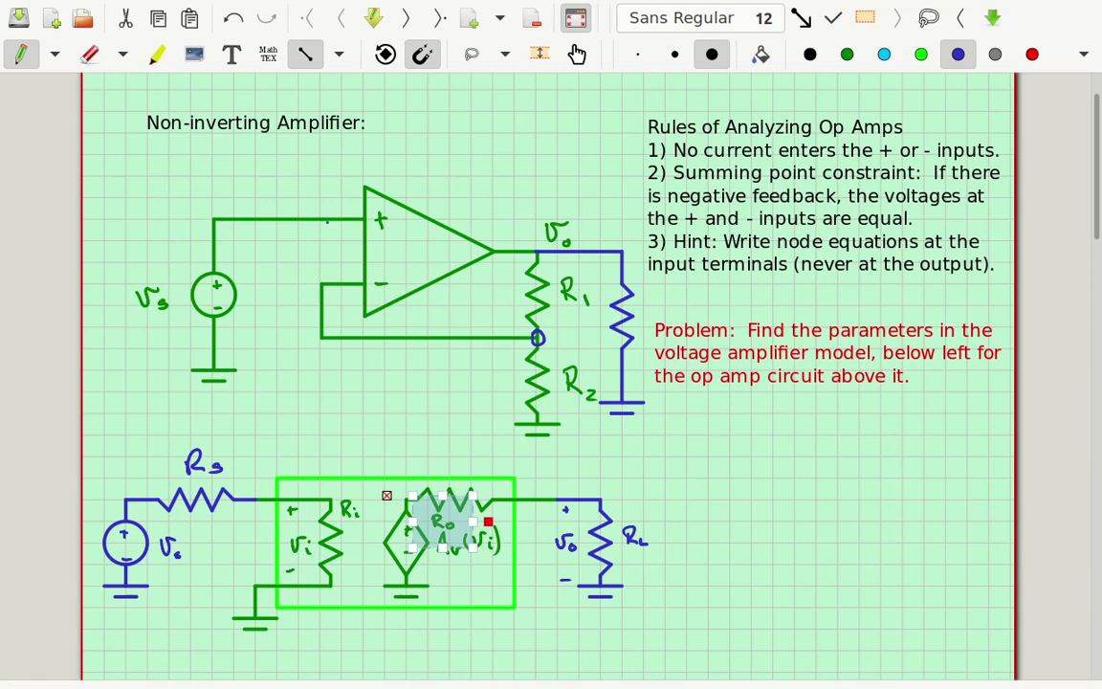
{"action": "left_click", "coordinate": [307, 204]}
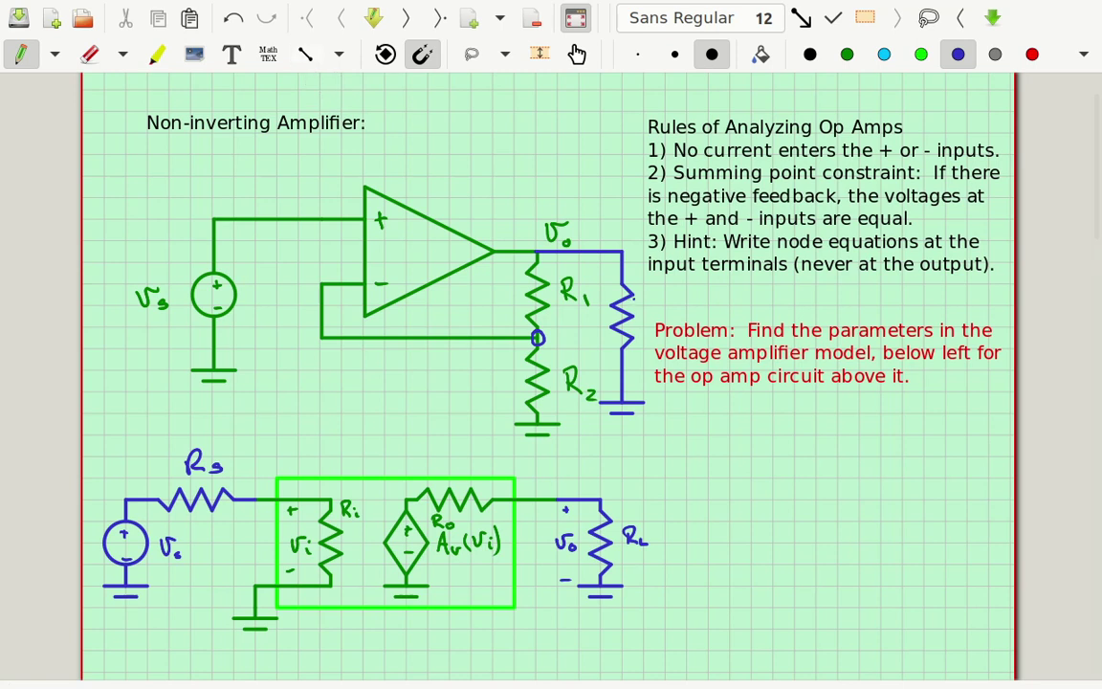
Label the new resistor RL and recolour the Vs source and its ground blue
{"action": "mouse_move", "coordinate": [647, 314]}
{"action": "left_mouse_down"}
{"action": "mouse_move", "coordinate": [658, 302]}
{"action": "mouse_move", "coordinate": [662, 314]}
{"action": "mouse_move", "coordinate": [681, 312]}
{"action": "left_mouse_up"}
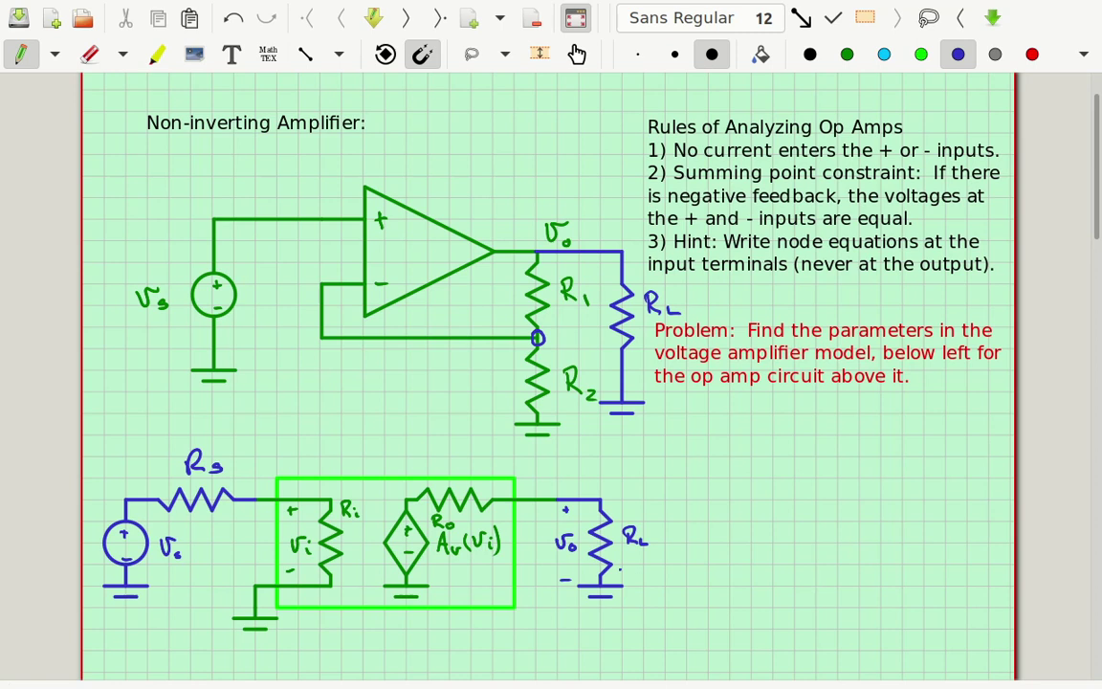
{"action": "key", "text": "ctrl+shift+g"}
{"action": "mouse_move", "coordinate": [239, 235]}
{"action": "left_mouse_down"}
{"action": "mouse_move", "coordinate": [146, 218]}
{"action": "mouse_move", "coordinate": [113, 255]}
{"action": "mouse_move", "coordinate": [125, 387]}
{"action": "mouse_move", "coordinate": [191, 428]}
{"action": "mouse_move", "coordinate": [251, 406]}
{"action": "mouse_move", "coordinate": [286, 337]}
{"action": "left_mouse_up"}
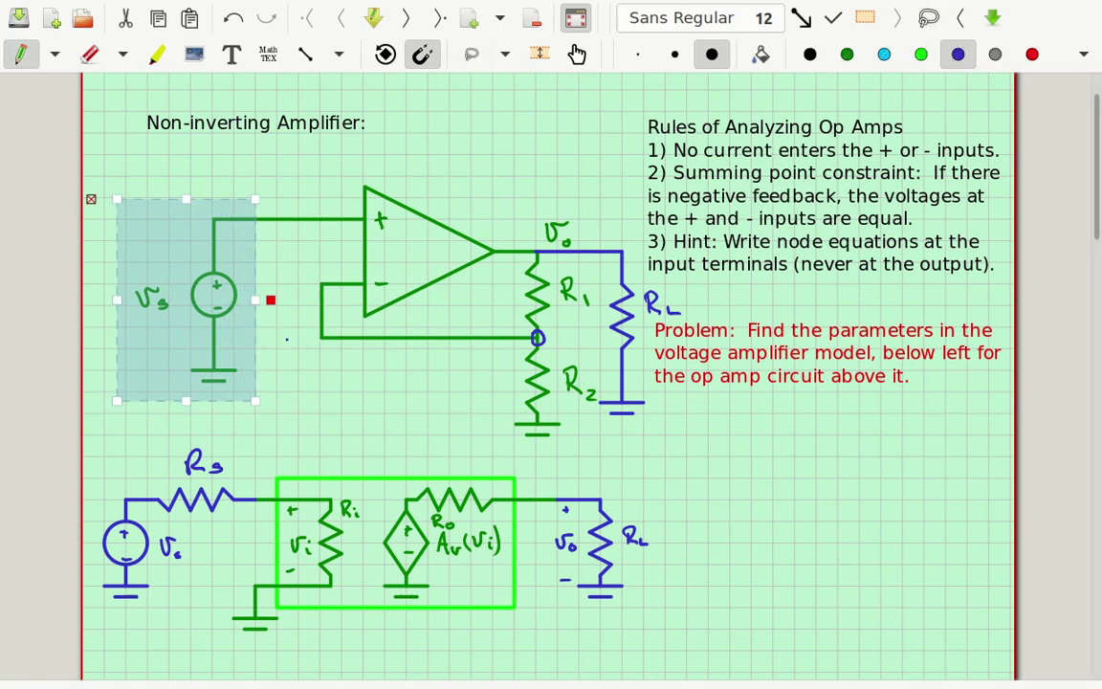
{"action": "left_click", "coordinate": [958, 56]}
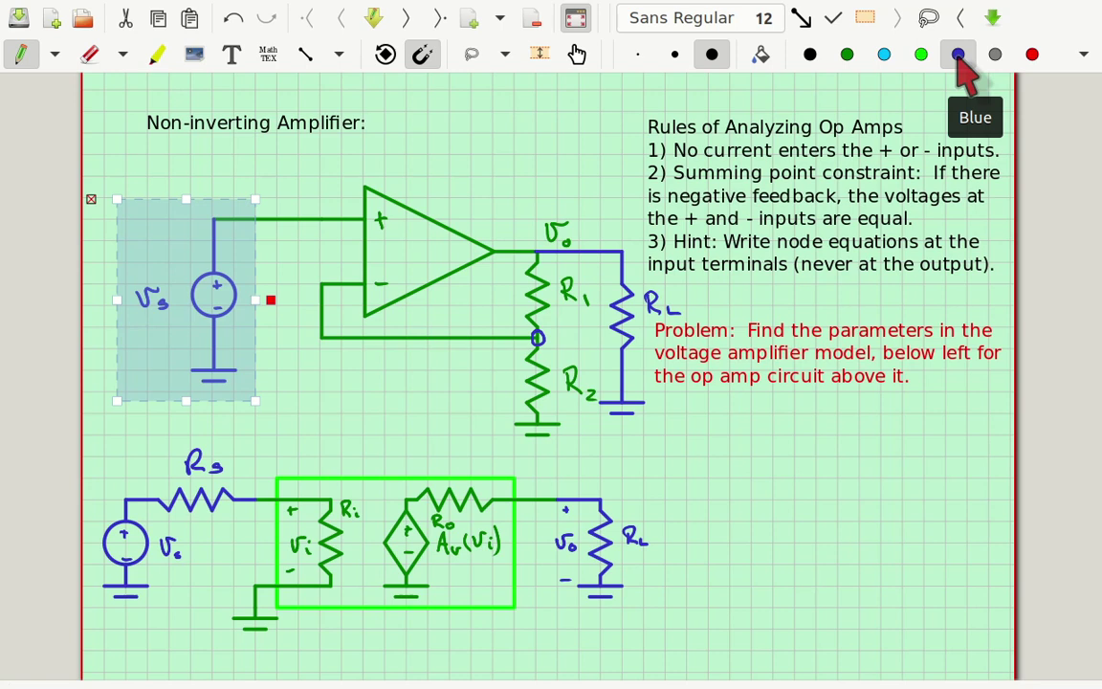
{"action": "left_click", "coordinate": [958, 57]}
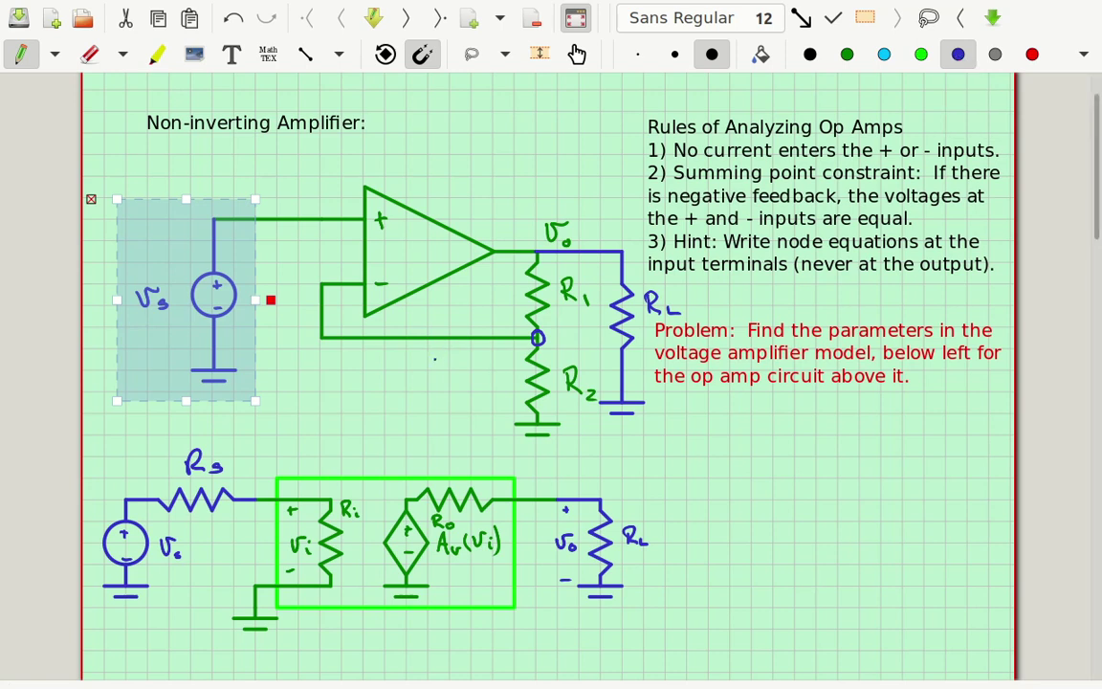
Draw current arrows into the node and beside R1 and R2, then write v₀ at right
{"action": "mouse_move", "coordinate": [432, 354]}
{"action": "left_mouse_down"}
{"action": "mouse_move", "coordinate": [498, 351]}
{"action": "mouse_move", "coordinate": [465, 377]}
{"action": "mouse_move", "coordinate": [478, 374]}
{"action": "left_mouse_up"}
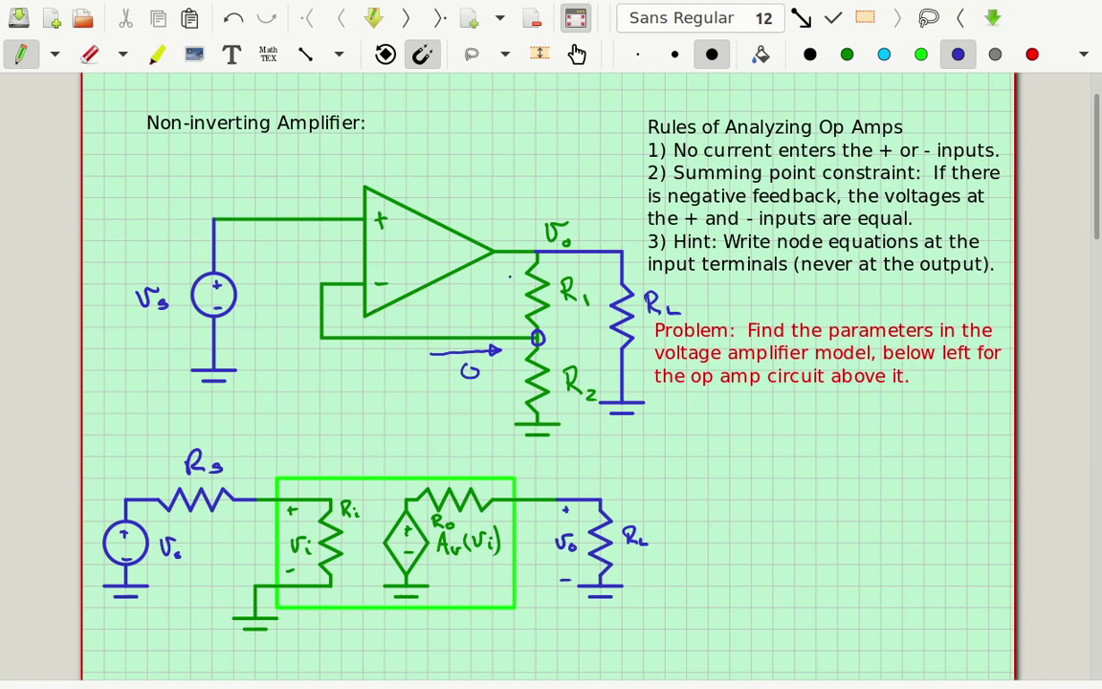
{"action": "mouse_move", "coordinate": [507, 271]}
{"action": "left_mouse_down"}
{"action": "mouse_move", "coordinate": [508, 312]}
{"action": "mouse_move", "coordinate": [518, 299]}
{"action": "left_mouse_up"}
{"action": "mouse_move", "coordinate": [512, 407]}
{"action": "left_mouse_down"}
{"action": "mouse_move", "coordinate": [512, 357]}
{"action": "mouse_move", "coordinate": [517, 368]}
{"action": "left_mouse_up"}
{"action": "mouse_move", "coordinate": [483, 247]}
{"action": "left_mouse_down"}
{"action": "mouse_move", "coordinate": [484, 307]}
{"action": "mouse_move", "coordinate": [537, 288]}
{"action": "mouse_move", "coordinate": [486, 251]}
{"action": "left_mouse_up"}
{"action": "left_click", "coordinate": [691, 453]}
{"action": "mouse_move", "coordinate": [693, 440]}
{"action": "left_mouse_down"}
{"action": "mouse_move", "coordinate": [720, 440]}
{"action": "mouse_move", "coordinate": [725, 454]}
{"action": "left_mouse_up"}
{"action": "left_click", "coordinate": [738, 456]}
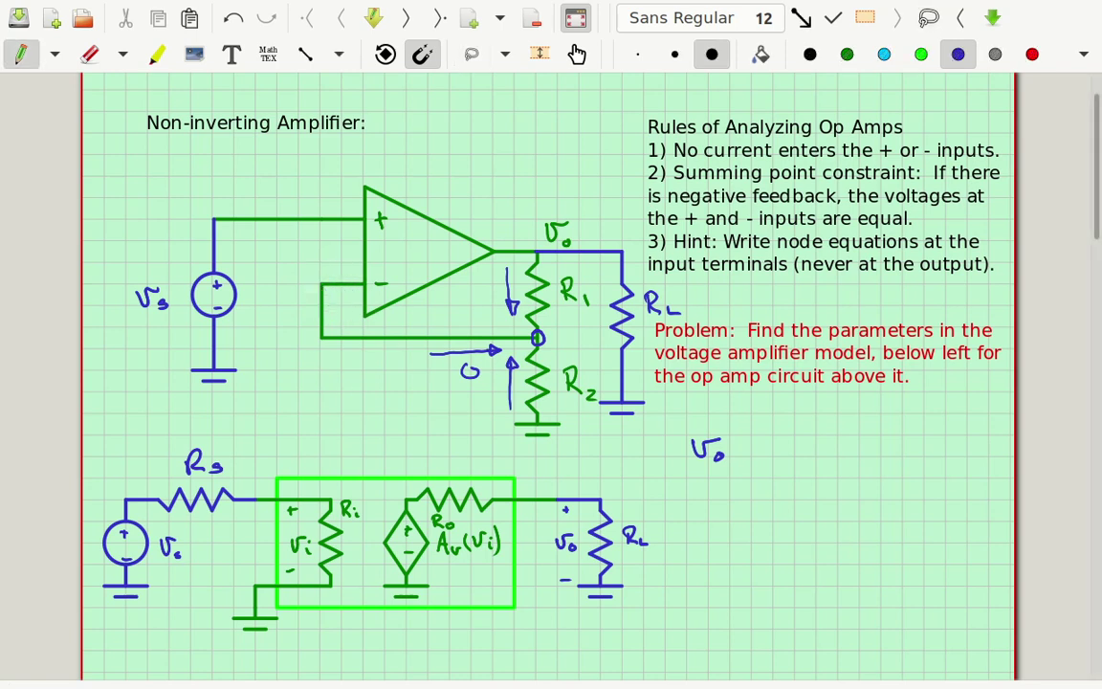
Label the R1/R2 node Vs
{"action": "left_click_drag", "start_coordinate": [555, 323], "coordinate": [570, 325]}
{"action": "left_click_drag", "start_coordinate": [582, 331], "coordinate": [572, 343]}
{"action": "left_click", "coordinate": [593, 342]}
Complete the node equation (v₀ − Vs)/R1 + (0 − Vs)/R2 = 0 after v₀
{"action": "mouse_move", "coordinate": [738, 448]}
{"action": "left_mouse_down"}
{"action": "mouse_move", "coordinate": [787, 433]}
{"action": "mouse_move", "coordinate": [787, 455]}
{"action": "left_mouse_up"}
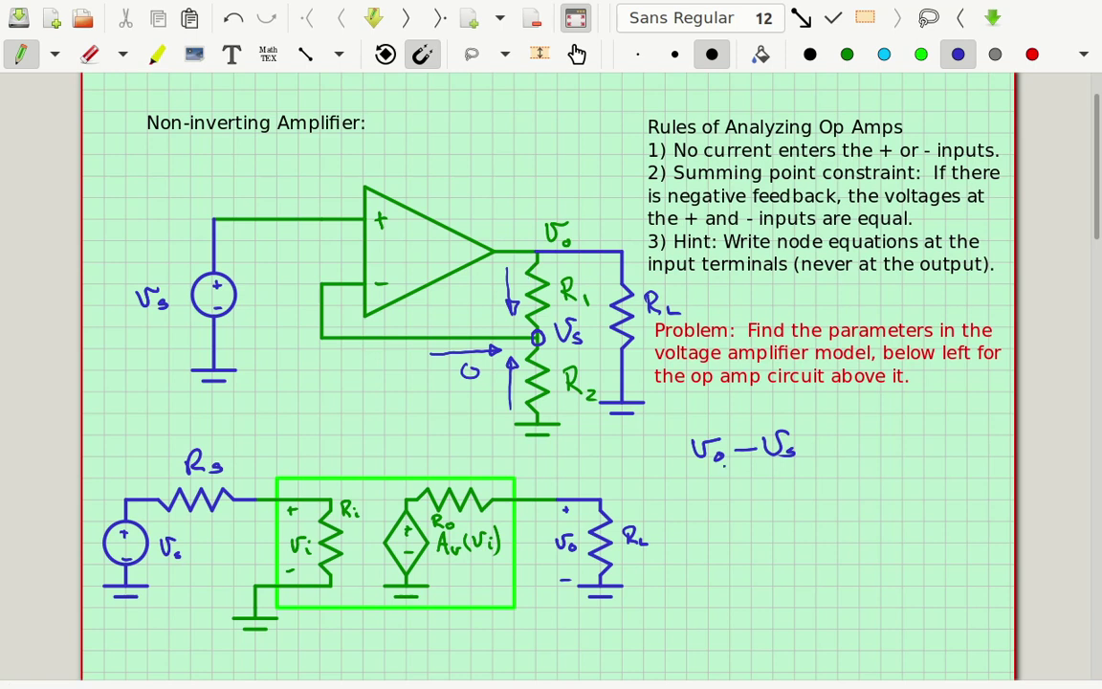
{"action": "left_click_drag", "start_coordinate": [685, 470], "coordinate": [803, 463]}
{"action": "mouse_move", "coordinate": [728, 476]}
{"action": "left_mouse_down"}
{"action": "mouse_move", "coordinate": [751, 475]}
{"action": "mouse_move", "coordinate": [755, 504]}
{"action": "left_mouse_up"}
{"action": "left_click_drag", "start_coordinate": [763, 495], "coordinate": [763, 507]}
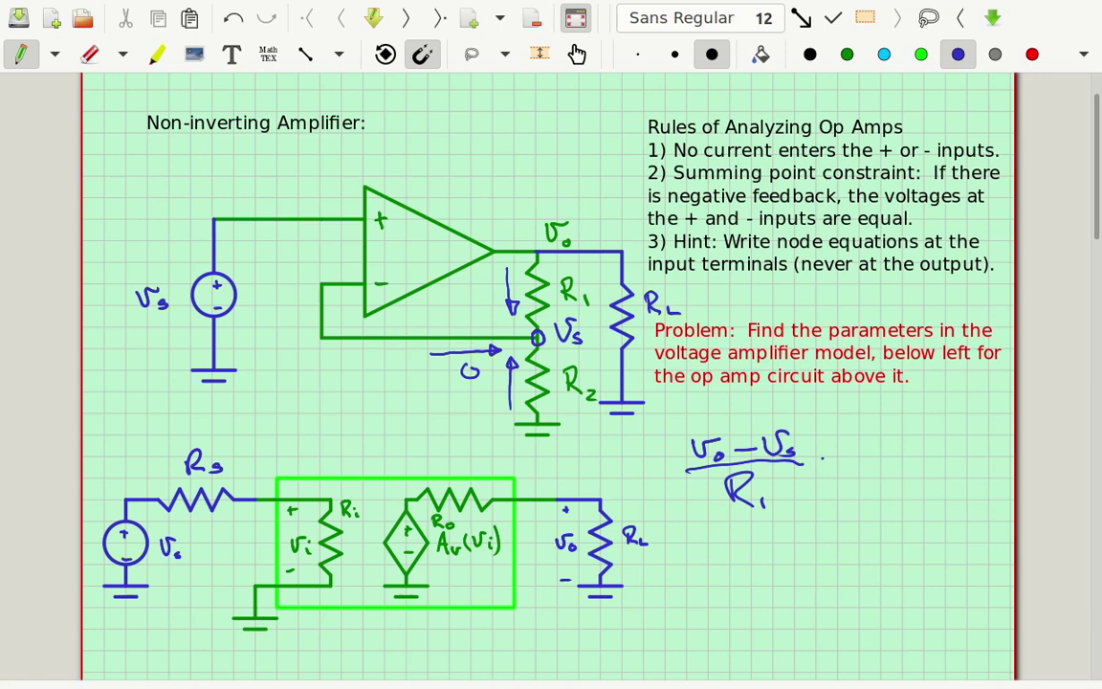
{"action": "mouse_move", "coordinate": [827, 448]}
{"action": "left_mouse_down"}
{"action": "mouse_move", "coordinate": [828, 469]}
{"action": "mouse_move", "coordinate": [838, 460]}
{"action": "left_mouse_up"}
{"action": "mouse_move", "coordinate": [488, 392]}
{"action": "left_mouse_down"}
{"action": "mouse_move", "coordinate": [553, 445]}
{"action": "mouse_move", "coordinate": [551, 366]}
{"action": "left_mouse_up"}
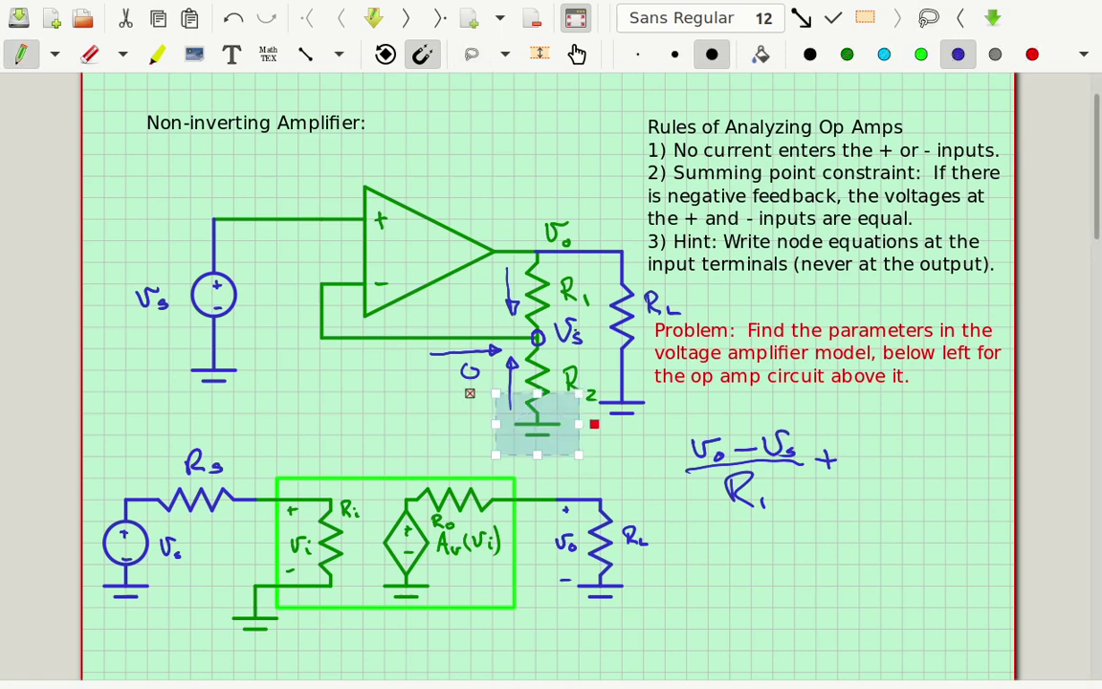
{"action": "mouse_move", "coordinate": [866, 432]}
{"action": "left_mouse_down"}
{"action": "mouse_move", "coordinate": [892, 443]}
{"action": "mouse_move", "coordinate": [920, 432]}
{"action": "mouse_move", "coordinate": [918, 460]}
{"action": "left_mouse_up"}
{"action": "left_click", "coordinate": [880, 482]}
{"action": "mouse_move", "coordinate": [850, 463]}
{"action": "left_mouse_down"}
{"action": "mouse_move", "coordinate": [915, 468]}
{"action": "mouse_move", "coordinate": [882, 504]}
{"action": "mouse_move", "coordinate": [887, 480]}
{"action": "mouse_move", "coordinate": [916, 510]}
{"action": "left_mouse_up"}
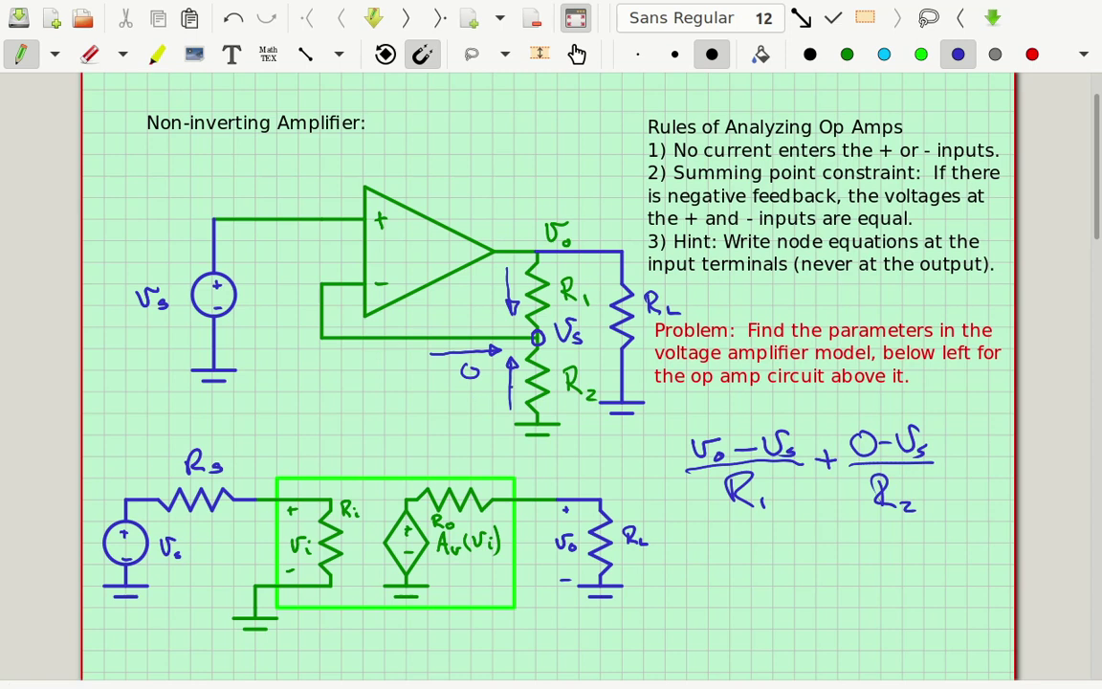
{"action": "mouse_move", "coordinate": [944, 464]}
{"action": "left_mouse_down"}
{"action": "mouse_move", "coordinate": [966, 463]}
{"action": "mouse_move", "coordinate": [968, 474]}
{"action": "mouse_move", "coordinate": [983, 453]}
{"action": "left_mouse_up"}
{"action": "left_click", "coordinate": [985, 454]}
Write the rearranged line v₀(1/R₁) − Vs(1/R₁ + 1/R₂) = below it
{"action": "scroll", "coordinate": [708, 571], "scroll_direction": "down", "scroll_amount": 3}
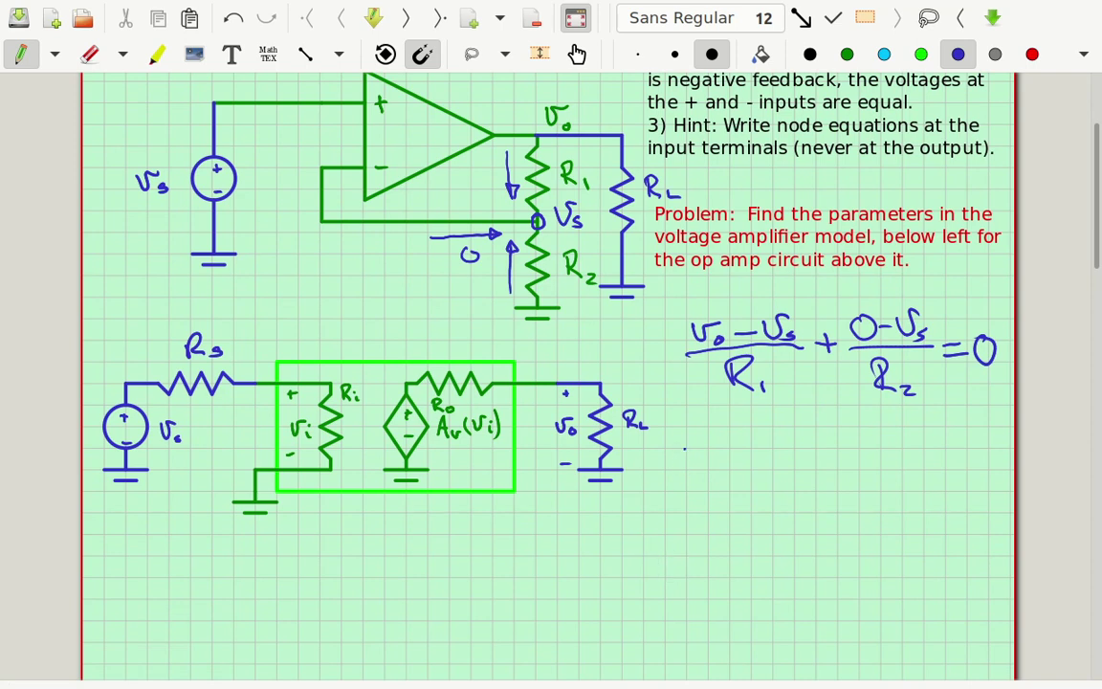
{"action": "mouse_move", "coordinate": [689, 438]}
{"action": "left_mouse_down"}
{"action": "mouse_move", "coordinate": [747, 478]}
{"action": "mouse_move", "coordinate": [762, 444]}
{"action": "mouse_move", "coordinate": [771, 447]}
{"action": "mouse_move", "coordinate": [756, 474]}
{"action": "mouse_move", "coordinate": [772, 448]}
{"action": "left_mouse_up"}
{"action": "mouse_move", "coordinate": [754, 457]}
{"action": "left_mouse_down"}
{"action": "mouse_move", "coordinate": [753, 477]}
{"action": "mouse_move", "coordinate": [770, 476]}
{"action": "left_mouse_up"}
{"action": "left_click_drag", "start_coordinate": [778, 467], "coordinate": [779, 478]}
{"action": "left_click_drag", "start_coordinate": [777, 421], "coordinate": [779, 478]}
{"action": "left_click", "coordinate": [805, 437]}
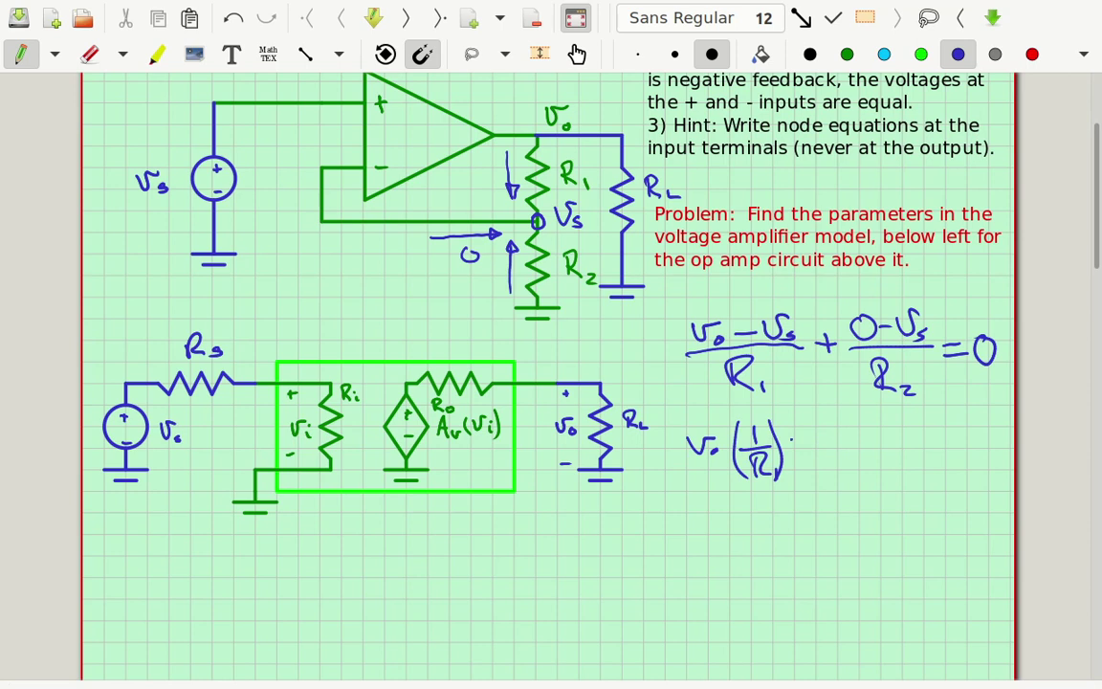
{"action": "left_click_drag", "start_coordinate": [796, 442], "coordinate": [808, 443]}
{"action": "mouse_move", "coordinate": [827, 453]}
{"action": "left_mouse_down"}
{"action": "mouse_move", "coordinate": [835, 435]}
{"action": "mouse_move", "coordinate": [839, 453]}
{"action": "mouse_move", "coordinate": [870, 465]}
{"action": "left_mouse_up"}
{"action": "left_click_drag", "start_coordinate": [876, 419], "coordinate": [892, 464]}
{"action": "mouse_move", "coordinate": [896, 453]}
{"action": "left_mouse_down"}
{"action": "mouse_move", "coordinate": [896, 463]}
{"action": "mouse_move", "coordinate": [911, 433]}
{"action": "left_mouse_up"}
{"action": "mouse_move", "coordinate": [904, 424]}
{"action": "left_mouse_down"}
{"action": "mouse_move", "coordinate": [903, 441]}
{"action": "mouse_move", "coordinate": [942, 435]}
{"action": "mouse_move", "coordinate": [923, 466]}
{"action": "mouse_move", "coordinate": [950, 467]}
{"action": "left_mouse_up"}
{"action": "mouse_move", "coordinate": [938, 398]}
{"action": "left_mouse_down"}
{"action": "mouse_move", "coordinate": [950, 460]}
{"action": "mouse_move", "coordinate": [968, 430]}
{"action": "left_mouse_up"}
{"action": "left_click_drag", "start_coordinate": [962, 435], "coordinate": [983, 423]}
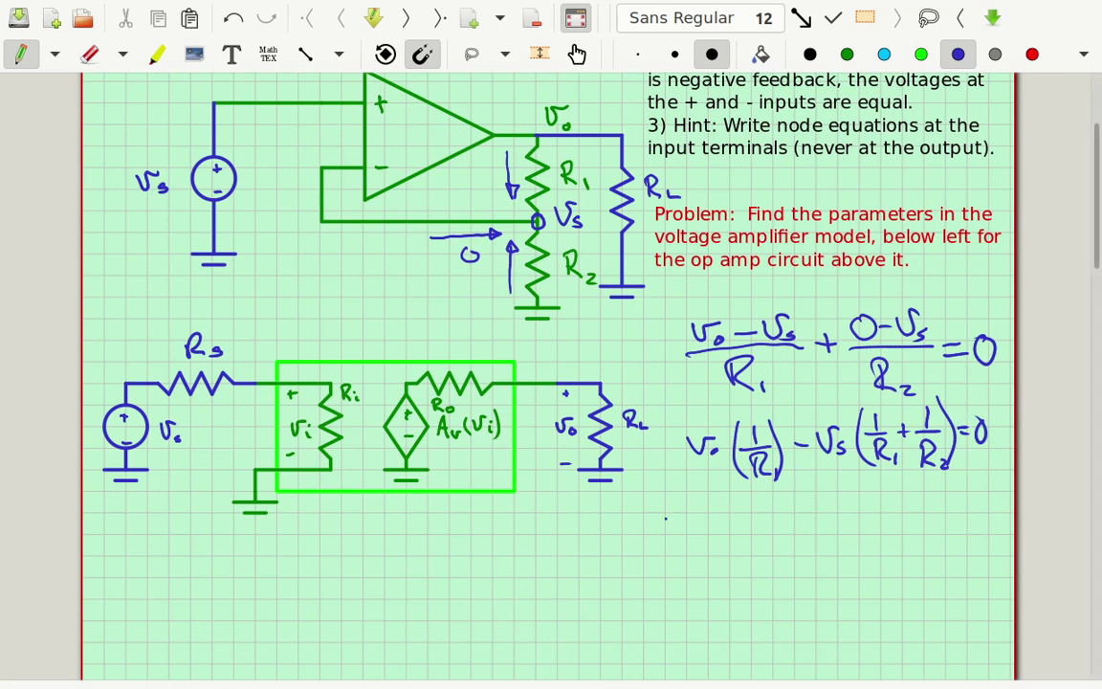
Write Vo(1/R1) = (1/R1 + 1/R2)Vs on the next line
{"action": "mouse_move", "coordinate": [629, 513]}
{"action": "left_mouse_down"}
{"action": "mouse_move", "coordinate": [661, 509]}
{"action": "mouse_move", "coordinate": [671, 552]}
{"action": "left_mouse_up"}
{"action": "mouse_move", "coordinate": [691, 512]}
{"action": "left_mouse_down"}
{"action": "mouse_move", "coordinate": [689, 551]}
{"action": "mouse_move", "coordinate": [698, 540]}
{"action": "mouse_move", "coordinate": [710, 549]}
{"action": "mouse_move", "coordinate": [710, 505]}
{"action": "mouse_move", "coordinate": [720, 553]}
{"action": "mouse_move", "coordinate": [744, 530]}
{"action": "mouse_move", "coordinate": [770, 525]}
{"action": "mouse_move", "coordinate": [782, 555]}
{"action": "left_mouse_up"}
{"action": "left_click_drag", "start_coordinate": [797, 504], "coordinate": [800, 521]}
{"action": "left_click_drag", "start_coordinate": [786, 525], "coordinate": [818, 523]}
{"action": "mouse_move", "coordinate": [799, 533]}
{"action": "left_mouse_down"}
{"action": "mouse_move", "coordinate": [800, 547]}
{"action": "mouse_move", "coordinate": [823, 552]}
{"action": "mouse_move", "coordinate": [849, 513]}
{"action": "mouse_move", "coordinate": [843, 521]}
{"action": "left_mouse_up"}
{"action": "left_click_drag", "start_coordinate": [869, 490], "coordinate": [884, 516]}
{"action": "left_click", "coordinate": [890, 490]}
{"action": "mouse_move", "coordinate": [869, 526]}
{"action": "left_mouse_down"}
{"action": "mouse_move", "coordinate": [868, 544]}
{"action": "mouse_move", "coordinate": [897, 543]}
{"action": "left_mouse_up"}
{"action": "left_click_drag", "start_coordinate": [902, 487], "coordinate": [906, 555]}
{"action": "mouse_move", "coordinate": [916, 507]}
{"action": "left_mouse_down"}
{"action": "mouse_move", "coordinate": [934, 505]}
{"action": "mouse_move", "coordinate": [941, 526]}
{"action": "left_mouse_up"}
Write Vo = (R1/R1 + R1/R2)Vs below the previous equation
{"action": "scroll", "coordinate": [709, 566], "scroll_direction": "down", "scroll_amount": 5}
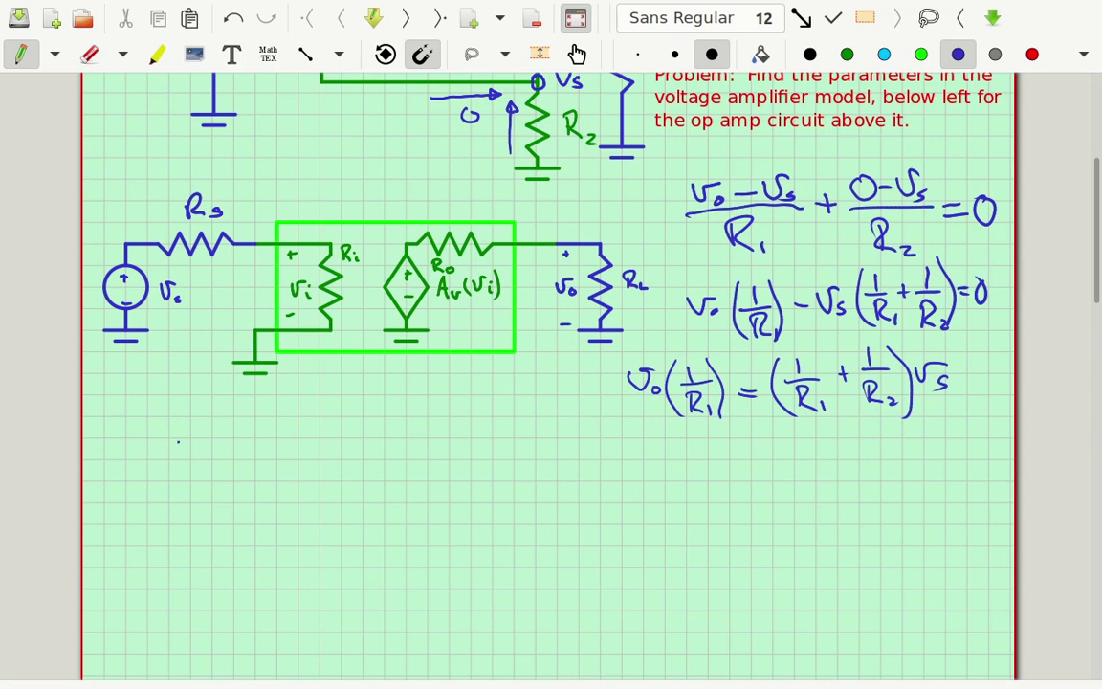
{"action": "mouse_move", "coordinate": [642, 450]}
{"action": "left_mouse_down"}
{"action": "mouse_move", "coordinate": [773, 461]}
{"action": "mouse_move", "coordinate": [786, 444]}
{"action": "mouse_move", "coordinate": [787, 461]}
{"action": "mouse_move", "coordinate": [806, 472]}
{"action": "mouse_move", "coordinate": [773, 501]}
{"action": "left_mouse_up"}
{"action": "left_click_drag", "start_coordinate": [773, 478], "coordinate": [796, 503]}
{"action": "left_click_drag", "start_coordinate": [801, 489], "coordinate": [802, 501]}
{"action": "left_click_drag", "start_coordinate": [840, 449], "coordinate": [842, 466]}
{"action": "mouse_move", "coordinate": [834, 457]}
{"action": "left_mouse_down"}
{"action": "mouse_move", "coordinate": [867, 444]}
{"action": "mouse_move", "coordinate": [878, 450]}
{"action": "mouse_move", "coordinate": [853, 461]}
{"action": "mouse_move", "coordinate": [866, 473]}
{"action": "mouse_move", "coordinate": [860, 496]}
{"action": "mouse_move", "coordinate": [904, 499]}
{"action": "left_mouse_up"}
{"action": "left_click_drag", "start_coordinate": [884, 418], "coordinate": [896, 512]}
{"action": "left_click_drag", "start_coordinate": [762, 429], "coordinate": [793, 518]}
{"action": "mouse_move", "coordinate": [920, 449]}
{"action": "left_mouse_down"}
{"action": "mouse_move", "coordinate": [926, 465]}
{"action": "mouse_move", "coordinate": [935, 447]}
{"action": "mouse_move", "coordinate": [939, 467]}
{"action": "left_mouse_up"}
{"action": "left_click_drag", "start_coordinate": [788, 443], "coordinate": [790, 463]}
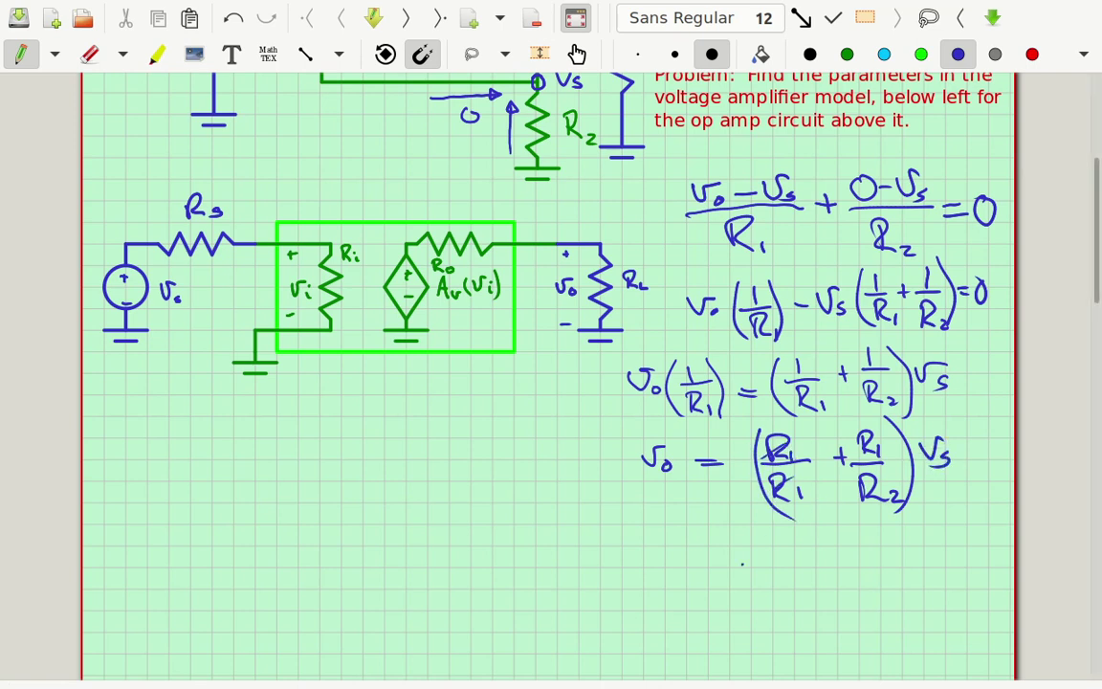
Write the simplified line Vo = (1 + R1/R2)Vs beneath it
{"action": "mouse_move", "coordinate": [701, 554]}
{"action": "left_mouse_down"}
{"action": "mouse_move", "coordinate": [791, 571]}
{"action": "mouse_move", "coordinate": [833, 537]}
{"action": "mouse_move", "coordinate": [851, 543]}
{"action": "mouse_move", "coordinate": [839, 582]}
{"action": "left_mouse_up"}
{"action": "left_click", "coordinate": [779, 563]}
{"action": "left_click_drag", "start_coordinate": [840, 560], "coordinate": [872, 582]}
{"action": "left_click_drag", "start_coordinate": [858, 519], "coordinate": [866, 607]}
{"action": "left_click_drag", "start_coordinate": [756, 536], "coordinate": [774, 596]}
{"action": "left_click", "coordinate": [888, 566]}
{"action": "left_click_drag", "start_coordinate": [895, 547], "coordinate": [917, 566]}
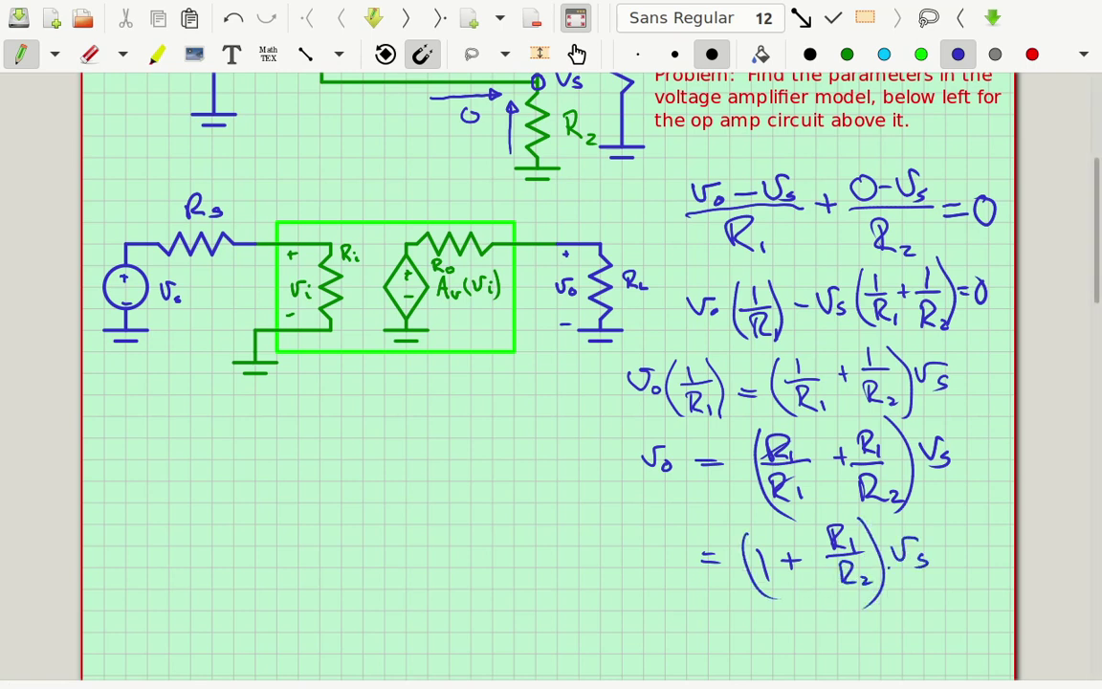
{"action": "mouse_move", "coordinate": [643, 549]}
{"action": "left_mouse_down"}
{"action": "mouse_move", "coordinate": [654, 572]}
{"action": "mouse_move", "coordinate": [667, 547]}
{"action": "mouse_move", "coordinate": [674, 571]}
{"action": "left_mouse_up"}
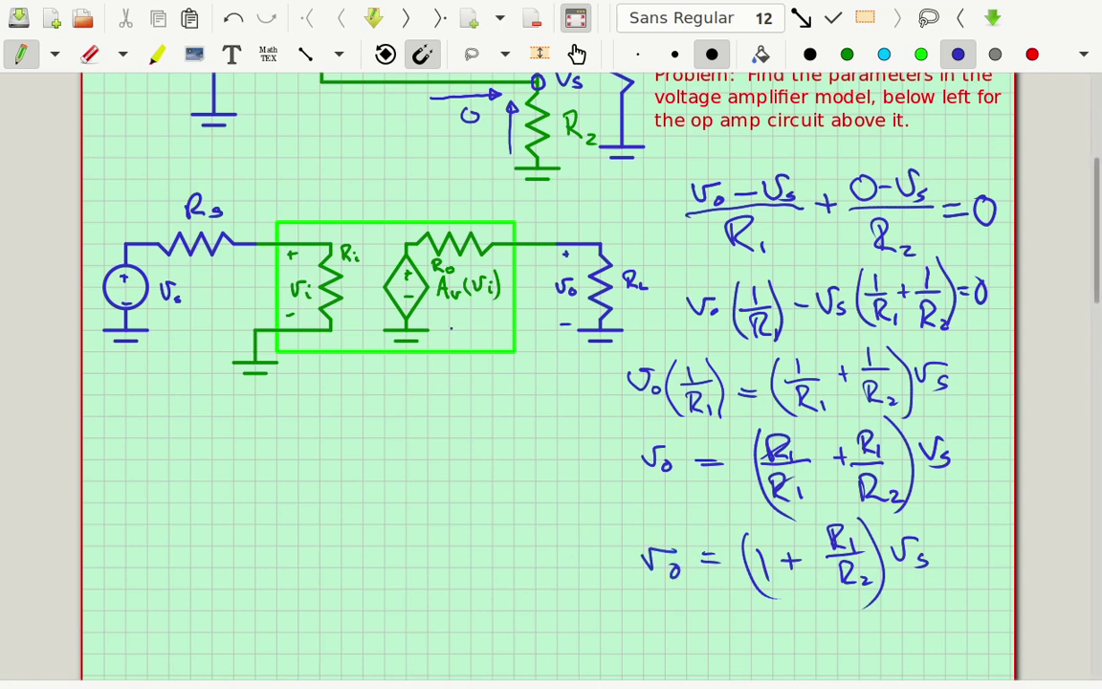
{"action": "scroll", "coordinate": [946, 553], "scroll_direction": "up", "scroll_amount": 3}
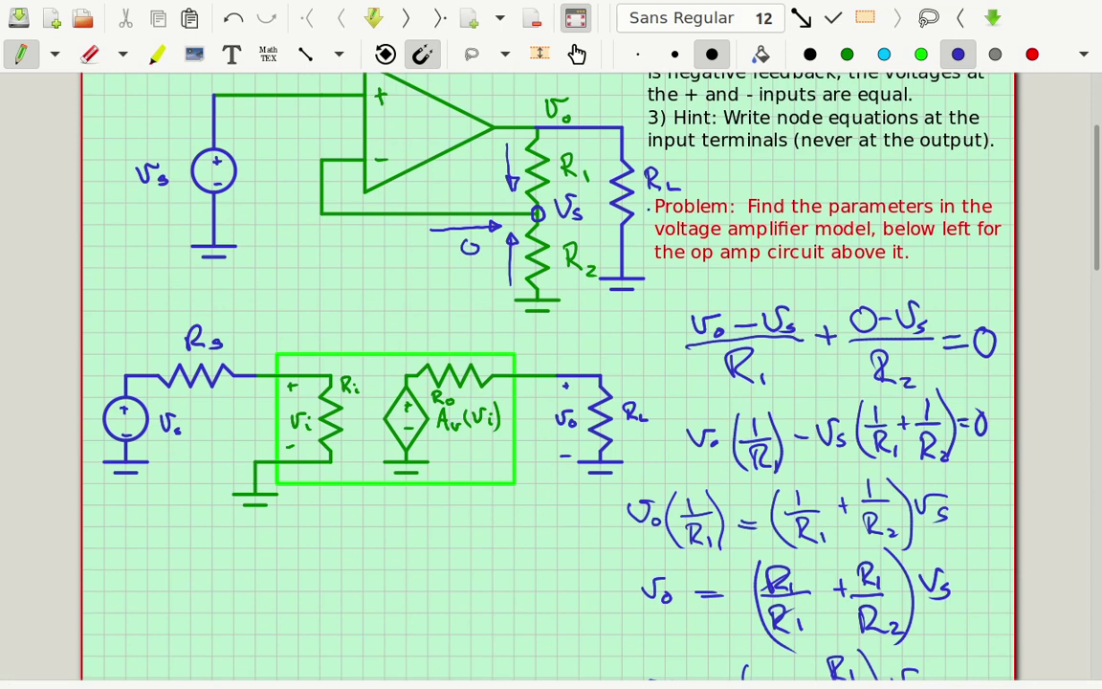
{"action": "scroll", "coordinate": [545, 373], "scroll_direction": "down", "scroll_amount": 7}
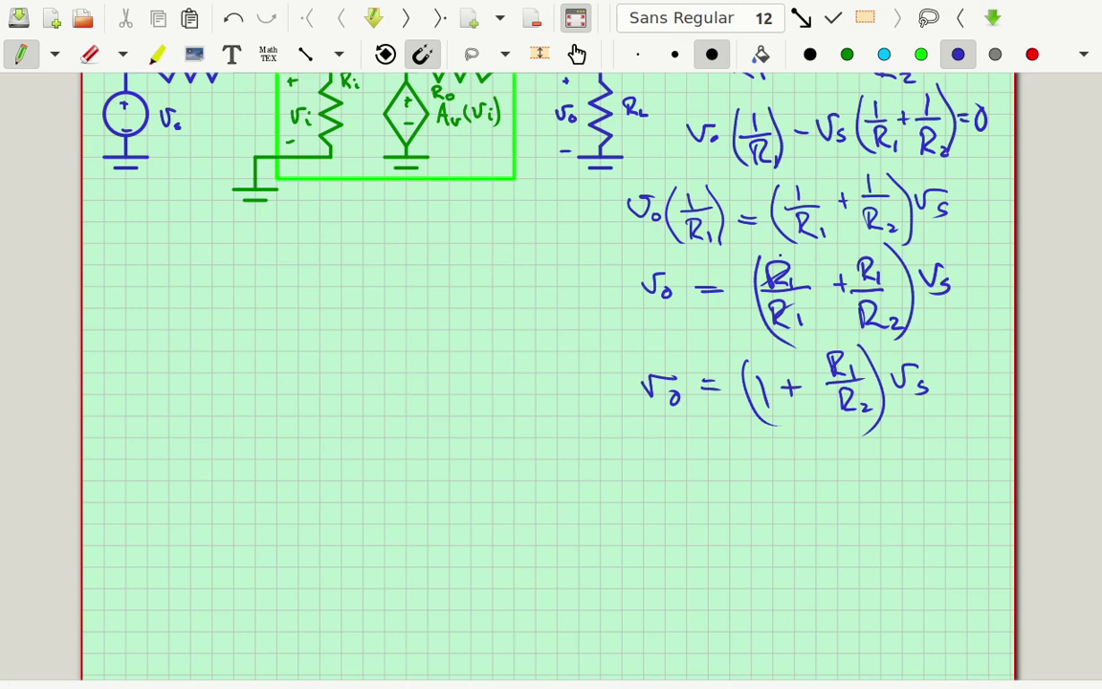
{"action": "scroll", "coordinate": [435, 335], "scroll_direction": "up", "scroll_amount": 5}
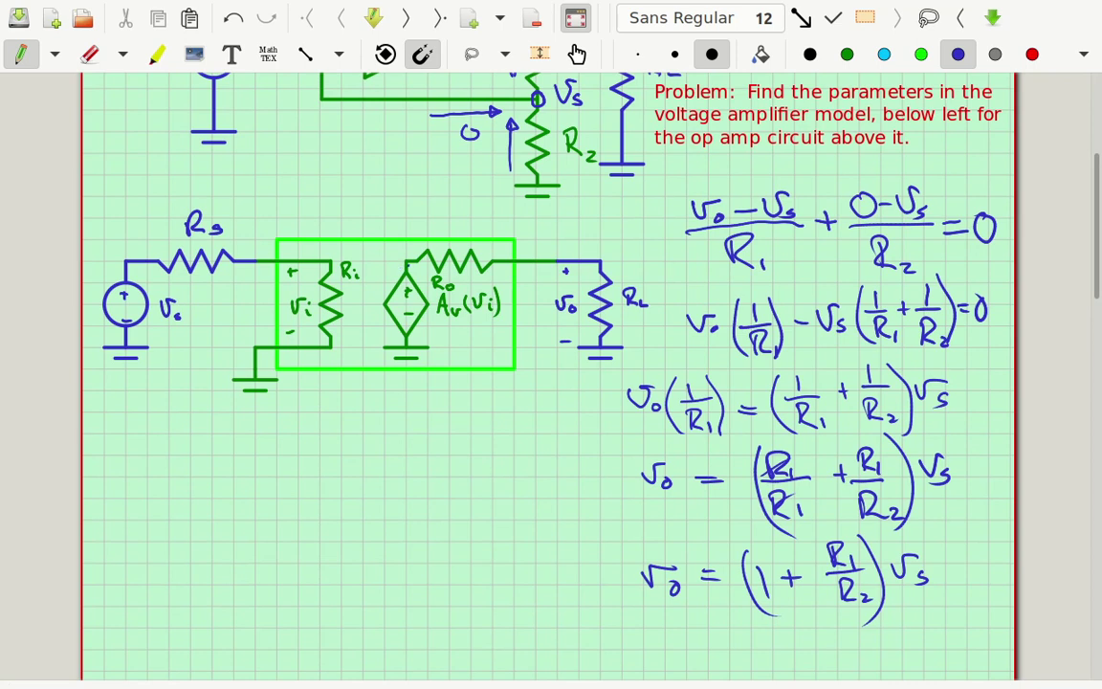
Write the closed-loop gain Vo/Vs = (1 + R1/R2) under Vo = (1 + R1/R2)Vs
{"action": "scroll", "coordinate": [479, 520], "scroll_direction": "down", "scroll_amount": 5}
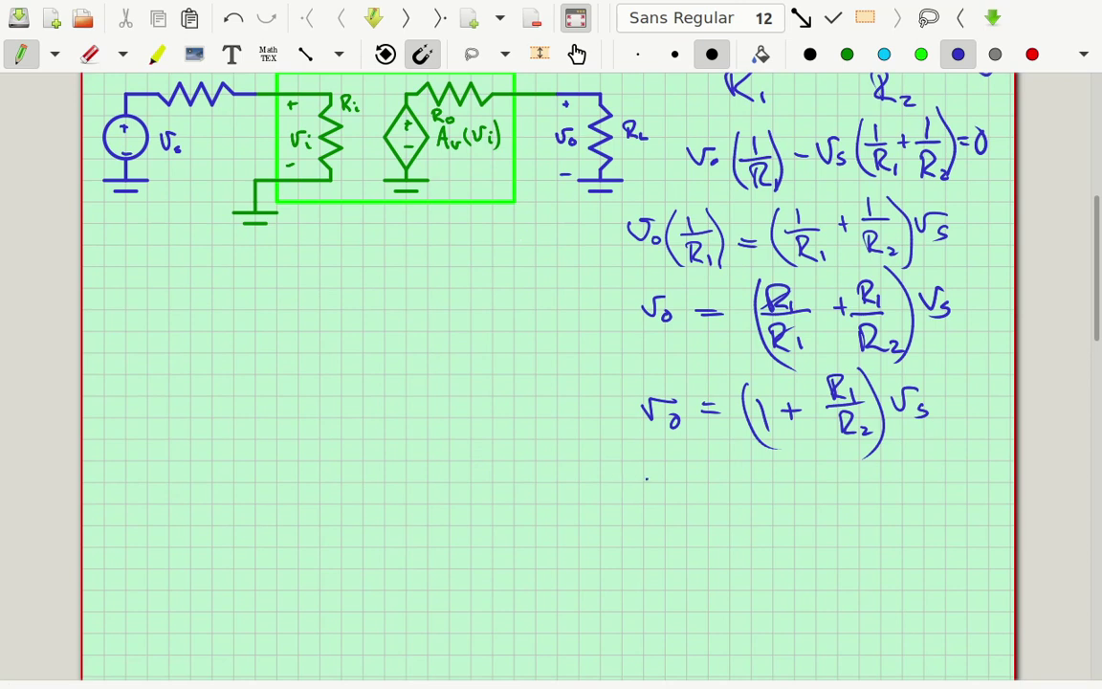
{"action": "mouse_move", "coordinate": [652, 480]}
{"action": "left_mouse_down"}
{"action": "mouse_move", "coordinate": [676, 478]}
{"action": "mouse_move", "coordinate": [679, 492]}
{"action": "mouse_move", "coordinate": [656, 508]}
{"action": "mouse_move", "coordinate": [709, 505]}
{"action": "mouse_move", "coordinate": [672, 519]}
{"action": "mouse_move", "coordinate": [681, 537]}
{"action": "mouse_move", "coordinate": [742, 506]}
{"action": "left_mouse_up"}
{"action": "mouse_move", "coordinate": [729, 513]}
{"action": "left_mouse_down"}
{"action": "mouse_move", "coordinate": [747, 512]}
{"action": "mouse_move", "coordinate": [776, 542]}
{"action": "left_mouse_up"}
{"action": "mouse_move", "coordinate": [795, 483]}
{"action": "left_mouse_down"}
{"action": "mouse_move", "coordinate": [798, 539]}
{"action": "mouse_move", "coordinate": [831, 507]}
{"action": "left_mouse_up"}
{"action": "left_click_drag", "start_coordinate": [820, 496], "coordinate": [821, 522]}
{"action": "mouse_move", "coordinate": [856, 481]}
{"action": "left_mouse_down"}
{"action": "mouse_move", "coordinate": [889, 503]}
{"action": "mouse_move", "coordinate": [856, 526]}
{"action": "mouse_move", "coordinate": [887, 538]}
{"action": "left_mouse_up"}
{"action": "left_click_drag", "start_coordinate": [878, 461], "coordinate": [893, 543]}
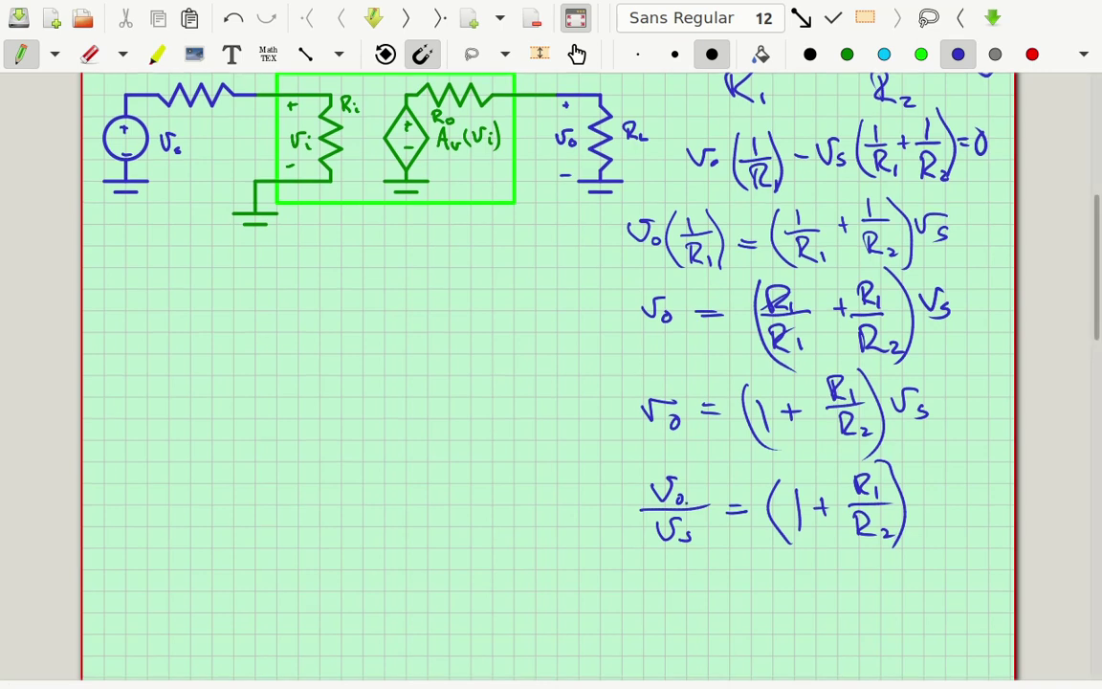
{"action": "scroll", "coordinate": [273, 574], "scroll_direction": "up", "scroll_amount": 5}
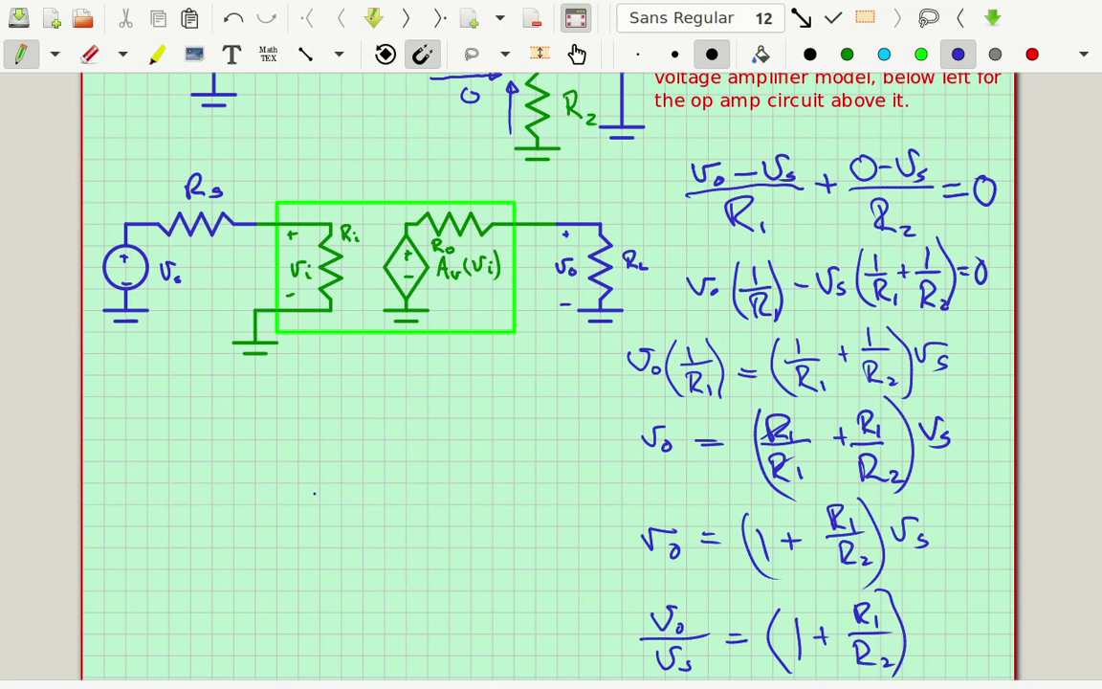
{"action": "scroll", "coordinate": [314, 493], "scroll_direction": "up", "scroll_amount": 8}
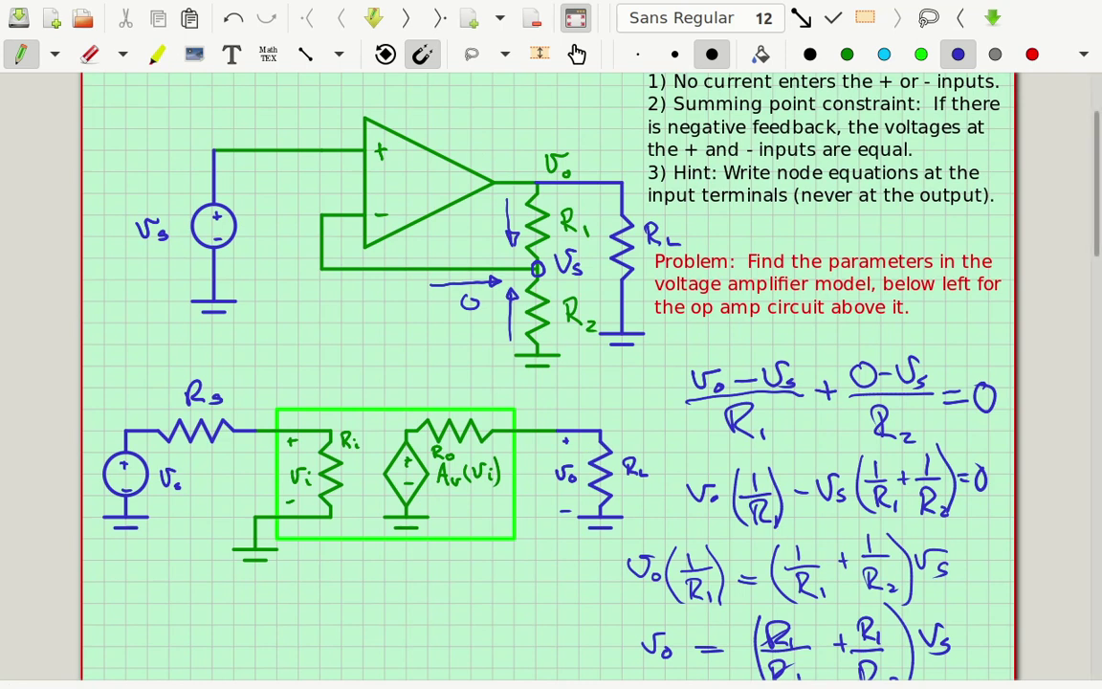
{"action": "scroll", "coordinate": [545, 373], "scroll_direction": "down", "scroll_amount": 8}
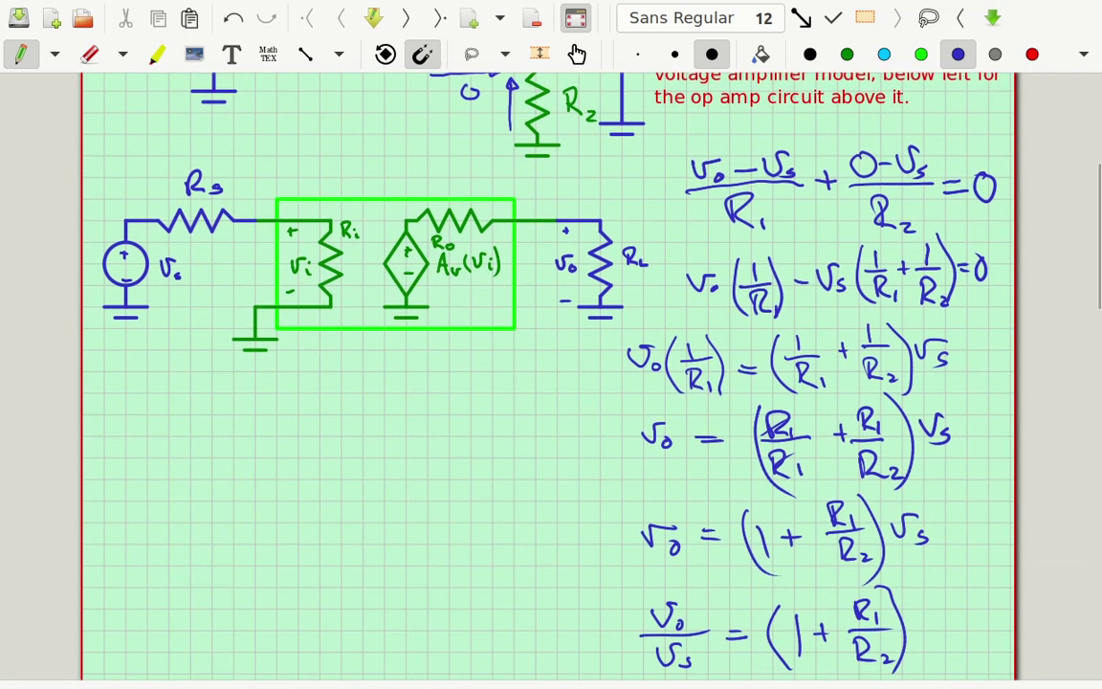
{"action": "scroll", "coordinate": [752, 627], "scroll_direction": "up", "scroll_amount": 8}
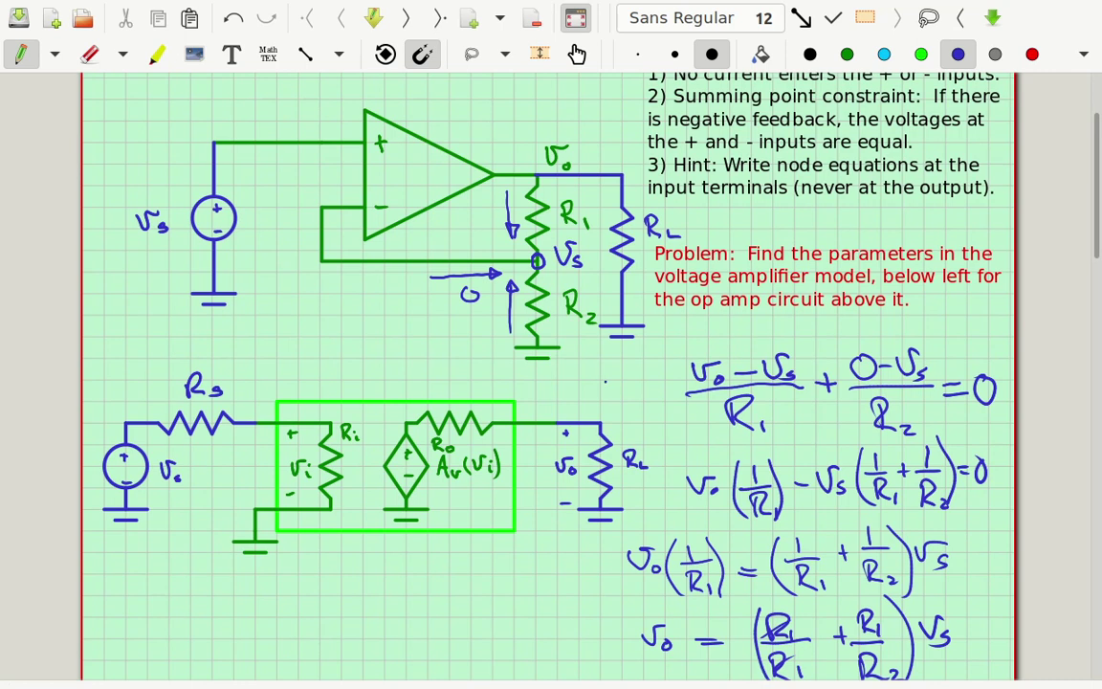
{"action": "mouse_move", "coordinate": [483, 358]}
{"action": "left_mouse_down"}
{"action": "mouse_move", "coordinate": [151, 355]}
{"action": "mouse_move", "coordinate": [101, 374]}
{"action": "mouse_move", "coordinate": [96, 500]}
{"action": "mouse_move", "coordinate": [116, 562]}
{"action": "mouse_move", "coordinate": [231, 574]}
{"action": "mouse_move", "coordinate": [577, 568]}
{"action": "mouse_move", "coordinate": [616, 556]}
{"action": "mouse_move", "coordinate": [656, 512]}
{"action": "mouse_move", "coordinate": [672, 451]}
{"action": "mouse_move", "coordinate": [622, 391]}
{"action": "mouse_move", "coordinate": [483, 367]}
{"action": "left_mouse_up"}
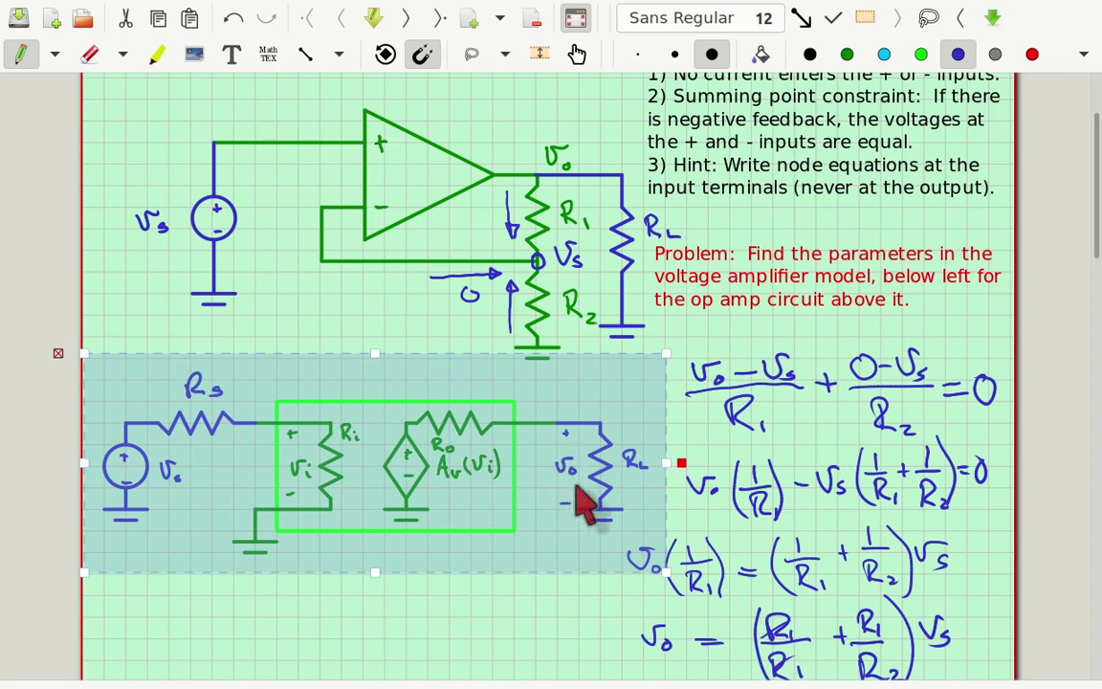
{"action": "left_click", "coordinate": [512, 588]}
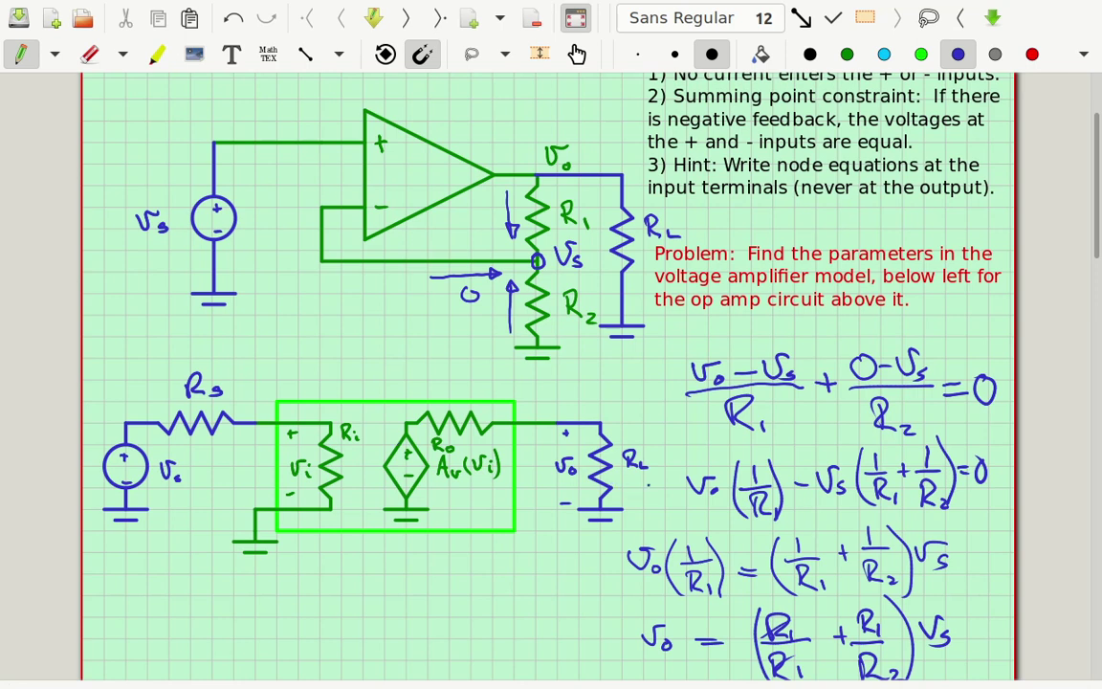
{"action": "scroll", "coordinate": [548, 373], "scroll_direction": "down", "scroll_amount": 5}
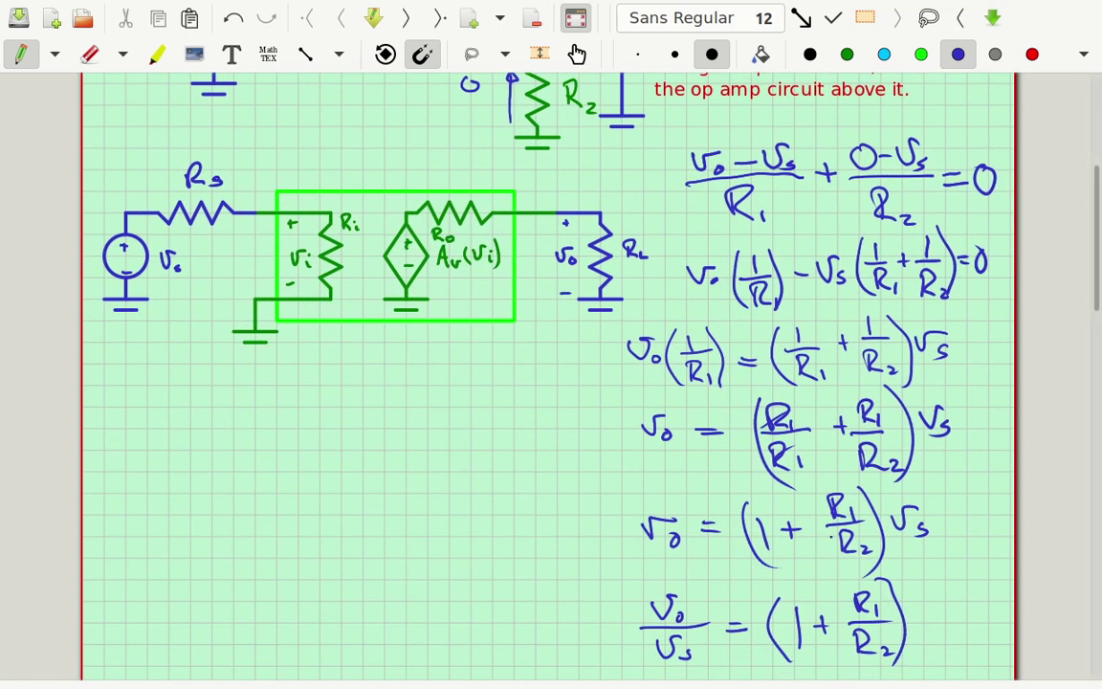
Handwrite Ro = 0 under the voltage amplifier model circuit
{"action": "mouse_move", "coordinate": [937, 487]}
{"action": "left_mouse_down"}
{"action": "mouse_move", "coordinate": [727, 486]}
{"action": "mouse_move", "coordinate": [619, 501]}
{"action": "mouse_move", "coordinate": [607, 574]}
{"action": "mouse_move", "coordinate": [830, 593]}
{"action": "mouse_move", "coordinate": [944, 588]}
{"action": "mouse_move", "coordinate": [902, 504]}
{"action": "left_mouse_up"}
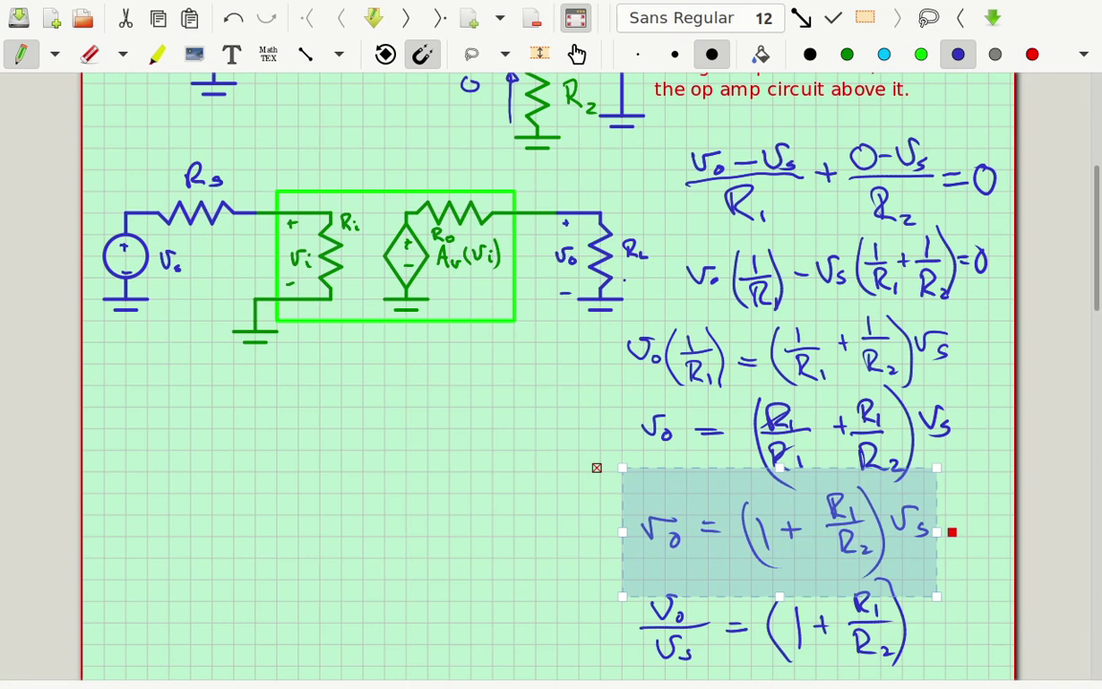
{"action": "mouse_move", "coordinate": [191, 382]}
{"action": "left_mouse_down"}
{"action": "mouse_move", "coordinate": [214, 408]}
{"action": "mouse_move", "coordinate": [274, 392]}
{"action": "left_mouse_up"}
{"action": "left_click_drag", "start_coordinate": [254, 403], "coordinate": [299, 388]}
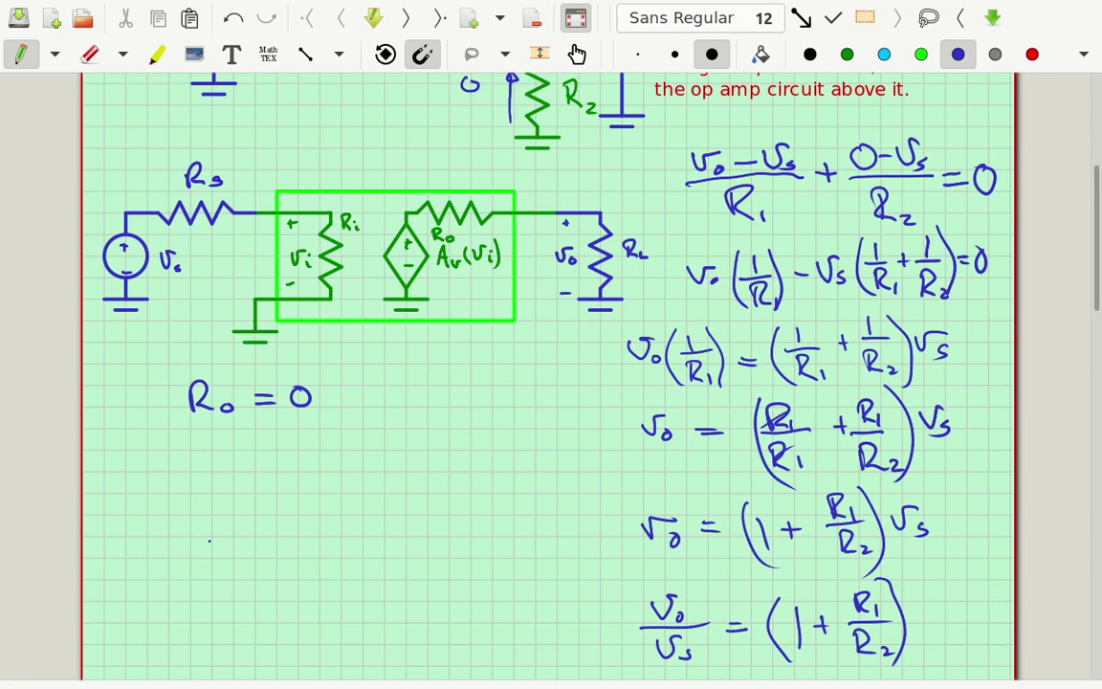
{"action": "scroll", "coordinate": [547, 440], "scroll_direction": "up", "scroll_amount": 3}
{"action": "scroll", "coordinate": [547, 377], "scroll_direction": "up", "scroll_amount": 1}
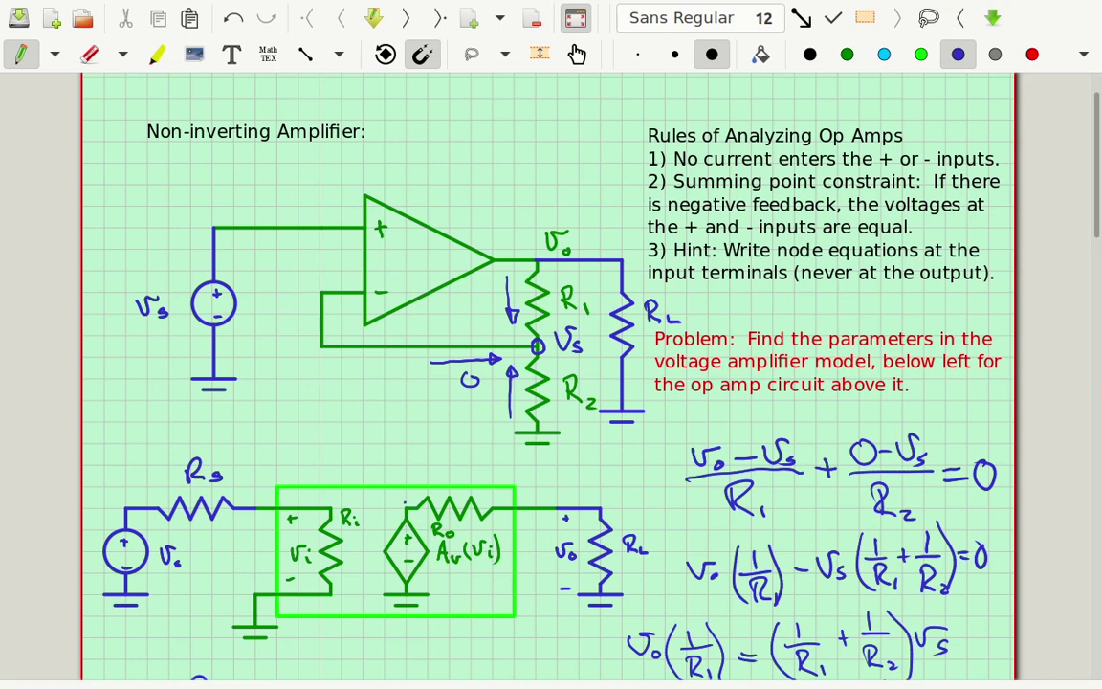
Draw a blue curved arrow labelled 0A into the op amp's + input
{"action": "mouse_move", "coordinate": [367, 554]}
{"action": "left_mouse_down"}
{"action": "mouse_move", "coordinate": [428, 575]}
{"action": "mouse_move", "coordinate": [447, 511]}
{"action": "mouse_move", "coordinate": [382, 492]}
{"action": "mouse_move", "coordinate": [378, 535]}
{"action": "left_mouse_up"}
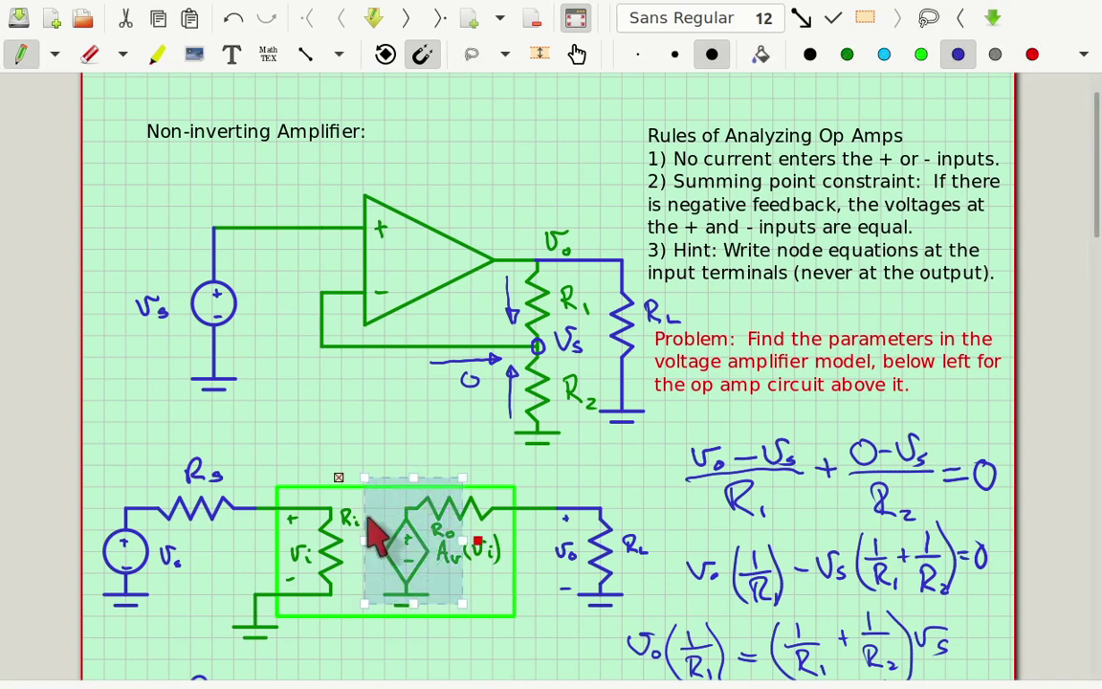
{"action": "scroll", "coordinate": [571, 443], "scroll_direction": "down", "scroll_amount": 5}
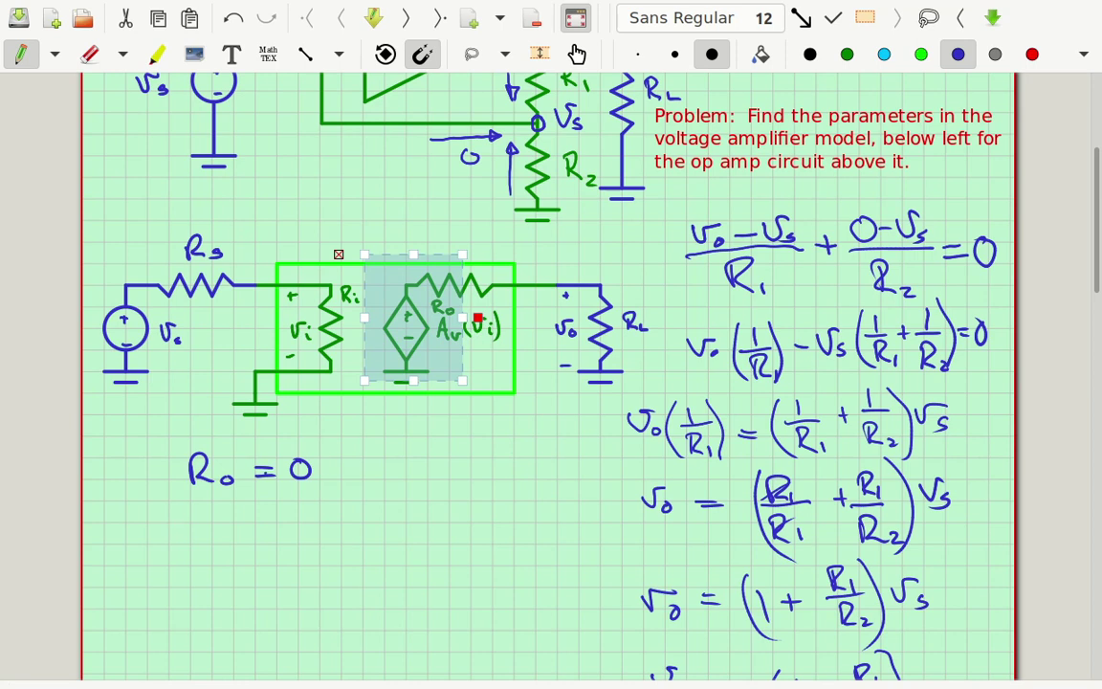
{"action": "scroll", "coordinate": [484, 387], "scroll_direction": "up", "scroll_amount": 1}
{"action": "left_click", "coordinate": [463, 455]}
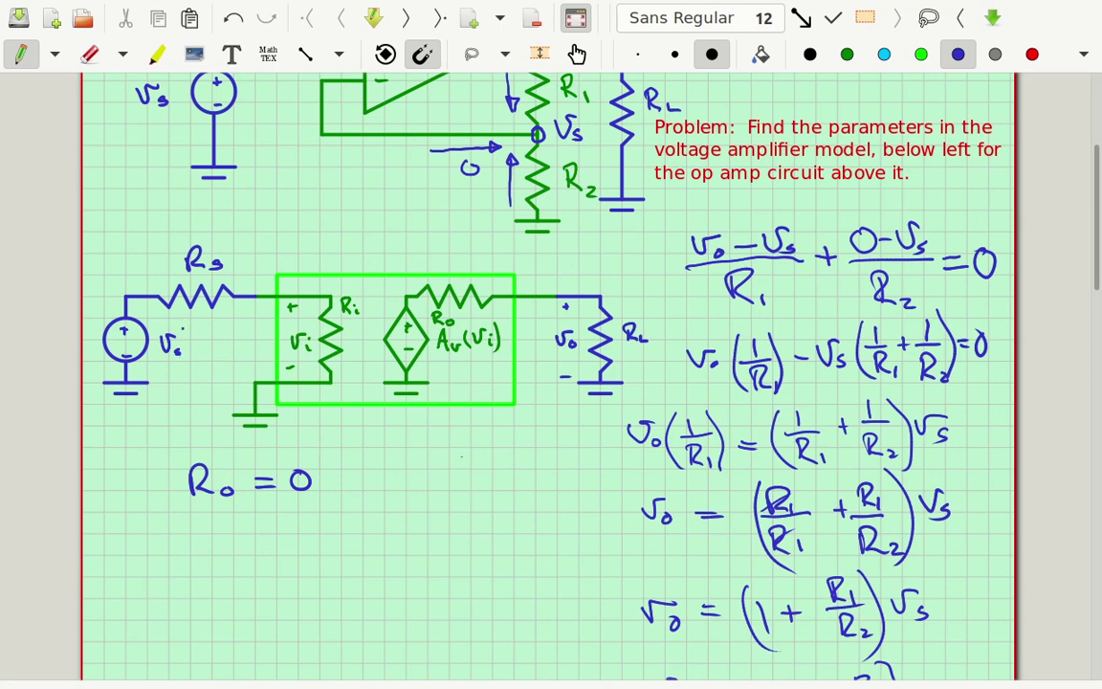
{"action": "scroll", "coordinate": [463, 455], "scroll_direction": "up", "scroll_amount": 5}
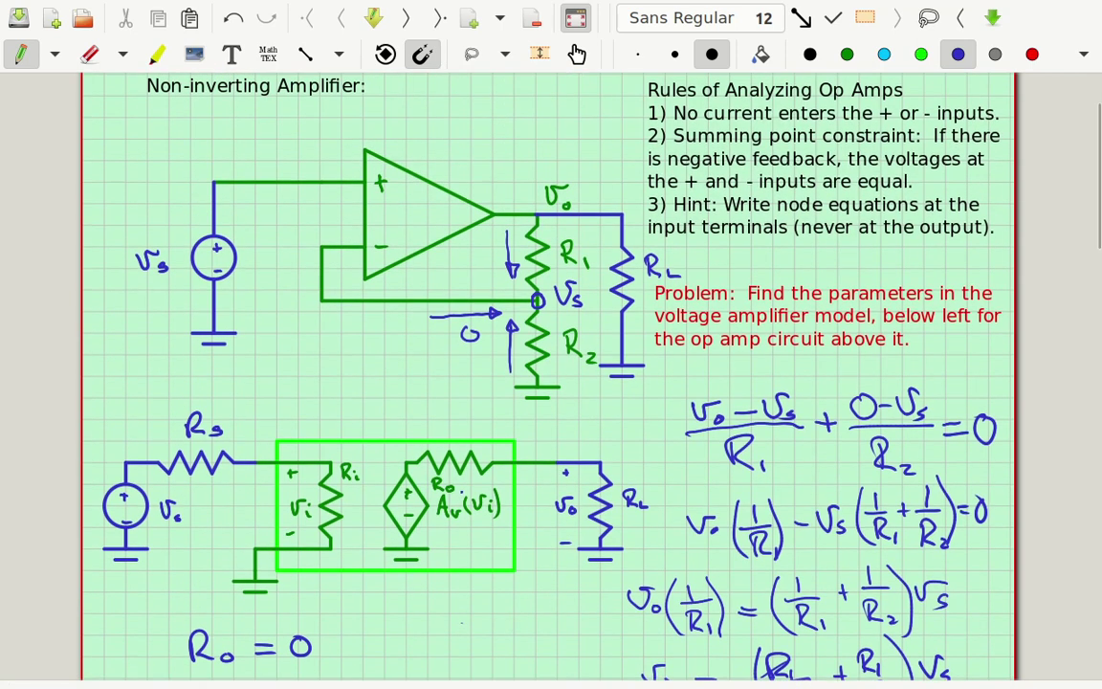
{"action": "mouse_move", "coordinate": [268, 207]}
{"action": "left_mouse_down"}
{"action": "mouse_move", "coordinate": [340, 203]}
{"action": "mouse_move", "coordinate": [294, 216]}
{"action": "mouse_move", "coordinate": [323, 225]}
{"action": "mouse_move", "coordinate": [335, 216]}
{"action": "left_mouse_up"}
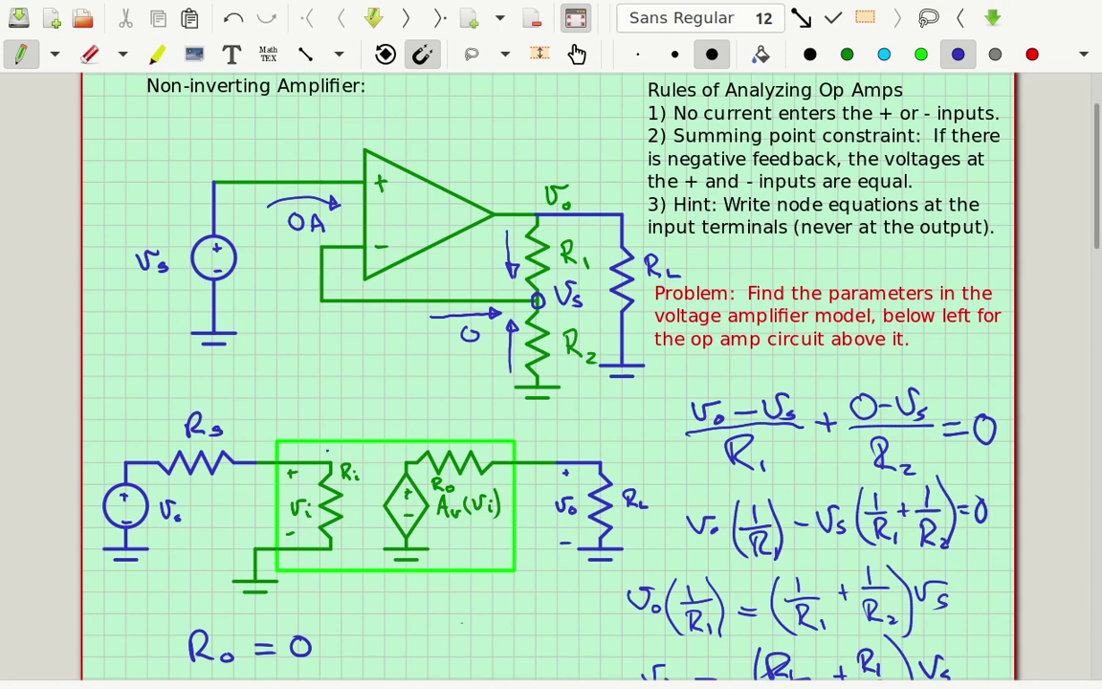
Write Ri = Vs/0 → ∞ below the circuit, giving infinite input resistance
{"action": "left_click_drag", "start_coordinate": [276, 348], "coordinate": [291, 378]}
{"action": "mouse_move", "coordinate": [304, 365]}
{"action": "left_mouse_down"}
{"action": "mouse_move", "coordinate": [304, 376]}
{"action": "mouse_move", "coordinate": [341, 345]}
{"action": "left_mouse_up"}
{"action": "left_click", "coordinate": [304, 356]}
{"action": "left_click_drag", "start_coordinate": [328, 355], "coordinate": [360, 336]}
{"action": "mouse_move", "coordinate": [364, 348]}
{"action": "left_mouse_down"}
{"action": "mouse_move", "coordinate": [365, 379]}
{"action": "mouse_move", "coordinate": [371, 359]}
{"action": "mouse_move", "coordinate": [396, 355]}
{"action": "mouse_move", "coordinate": [400, 341]}
{"action": "mouse_move", "coordinate": [409, 367]}
{"action": "mouse_move", "coordinate": [438, 367]}
{"action": "left_mouse_up"}
{"action": "left_click", "coordinate": [401, 369]}
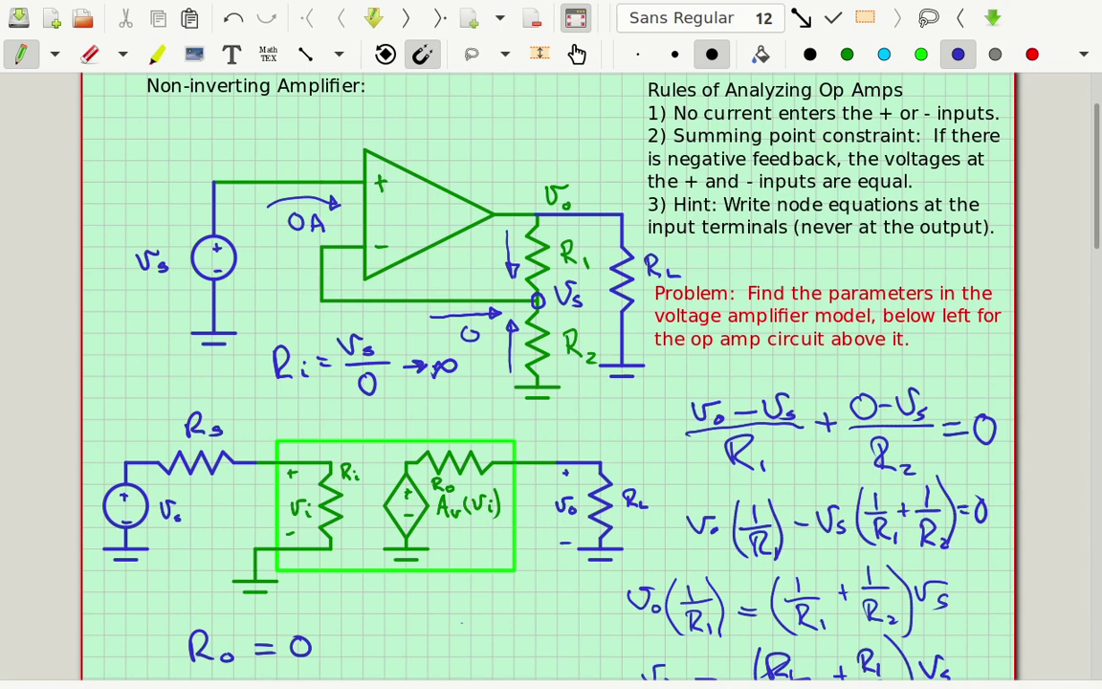
Switch the pen to red and underline the Ri expression
{"action": "left_click", "coordinate": [1032, 54]}
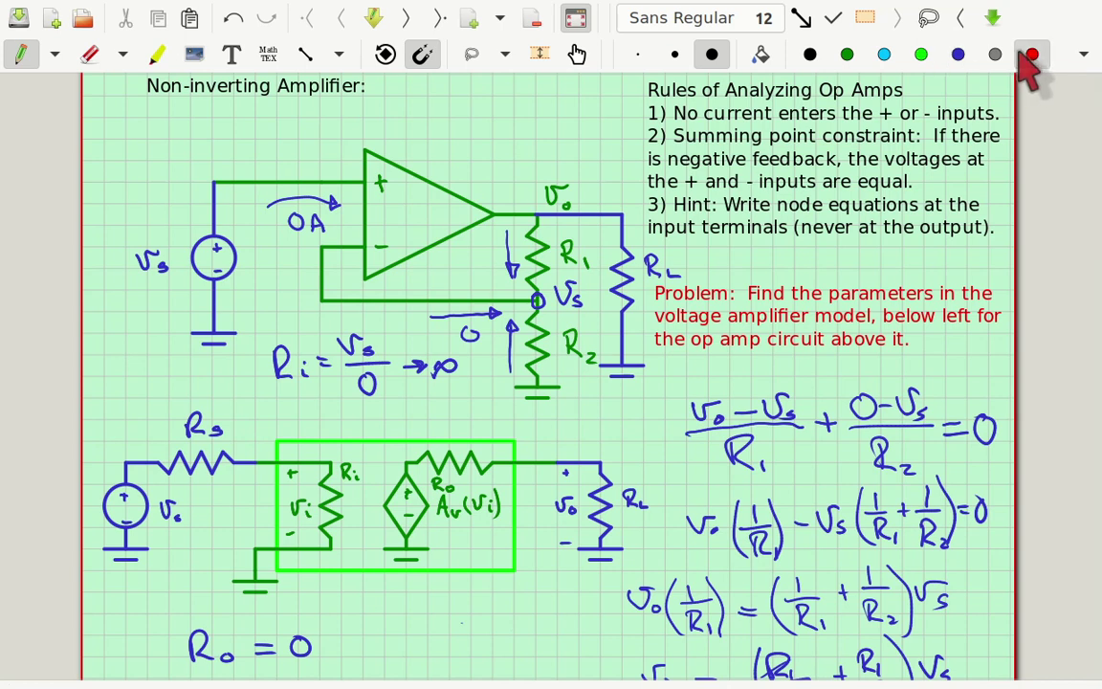
{"action": "left_click_drag", "start_coordinate": [267, 408], "coordinate": [466, 409]}
{"action": "scroll", "coordinate": [439, 666], "scroll_direction": "down", "scroll_amount": 7}
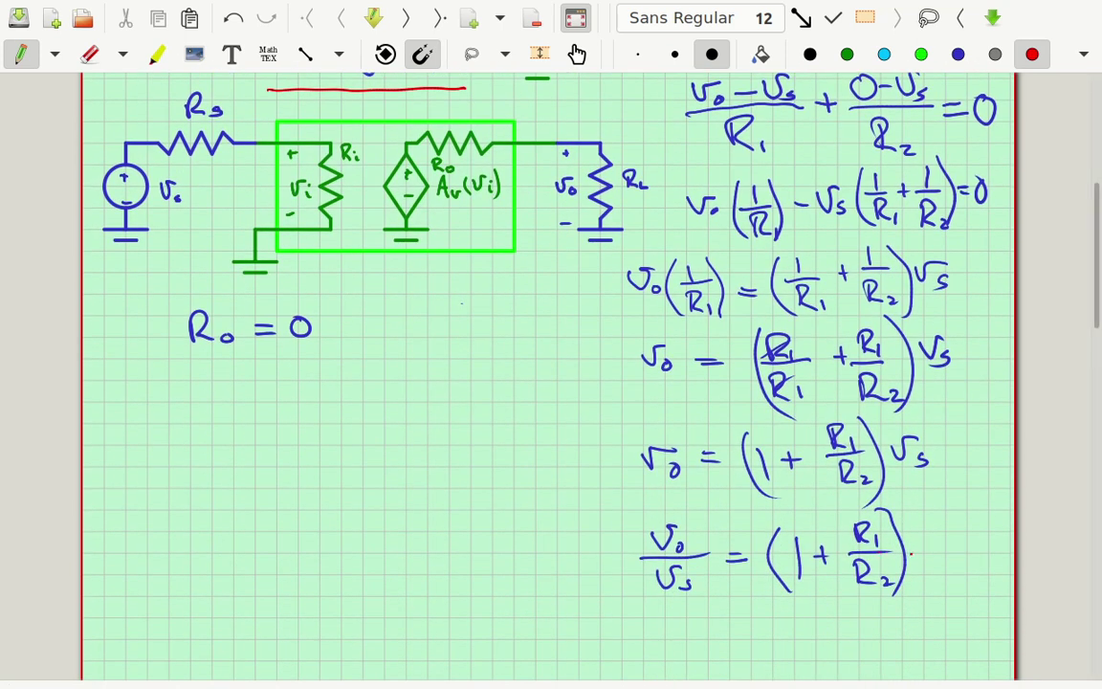
Write a red '= Av' after Vo/Vs = (1 + R1/R2) and underline that line
{"action": "left_click_drag", "start_coordinate": [912, 546], "coordinate": [926, 545]}
{"action": "mouse_move", "coordinate": [911, 554]}
{"action": "left_mouse_down"}
{"action": "mouse_move", "coordinate": [947, 537]}
{"action": "mouse_move", "coordinate": [958, 562]}
{"action": "mouse_move", "coordinate": [957, 552]}
{"action": "left_mouse_up"}
{"action": "mouse_move", "coordinate": [964, 549]}
{"action": "left_mouse_down"}
{"action": "mouse_move", "coordinate": [969, 559]}
{"action": "mouse_move", "coordinate": [983, 547]}
{"action": "left_mouse_up"}
{"action": "left_click_drag", "start_coordinate": [762, 612], "coordinate": [1006, 596]}
Underline Ro = 0 in red
{"action": "scroll", "coordinate": [450, 435], "scroll_direction": "up", "scroll_amount": 1}
{"action": "scroll", "coordinate": [451, 435], "scroll_direction": "up", "scroll_amount": 2}
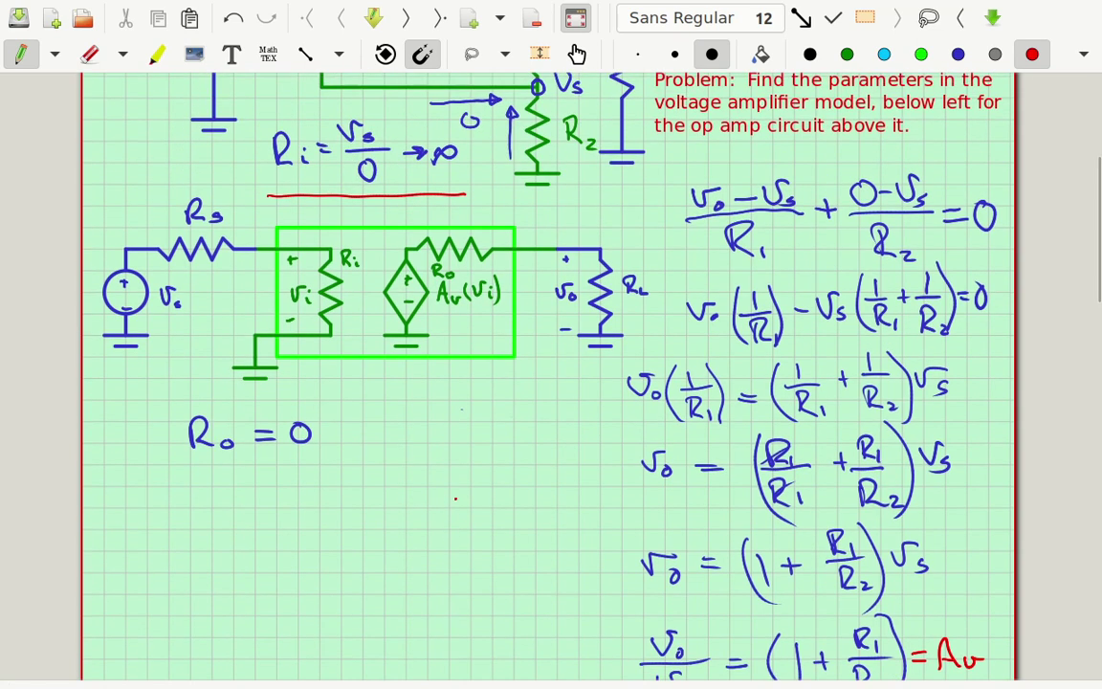
{"action": "left_click_drag", "start_coordinate": [164, 472], "coordinate": [337, 465]}
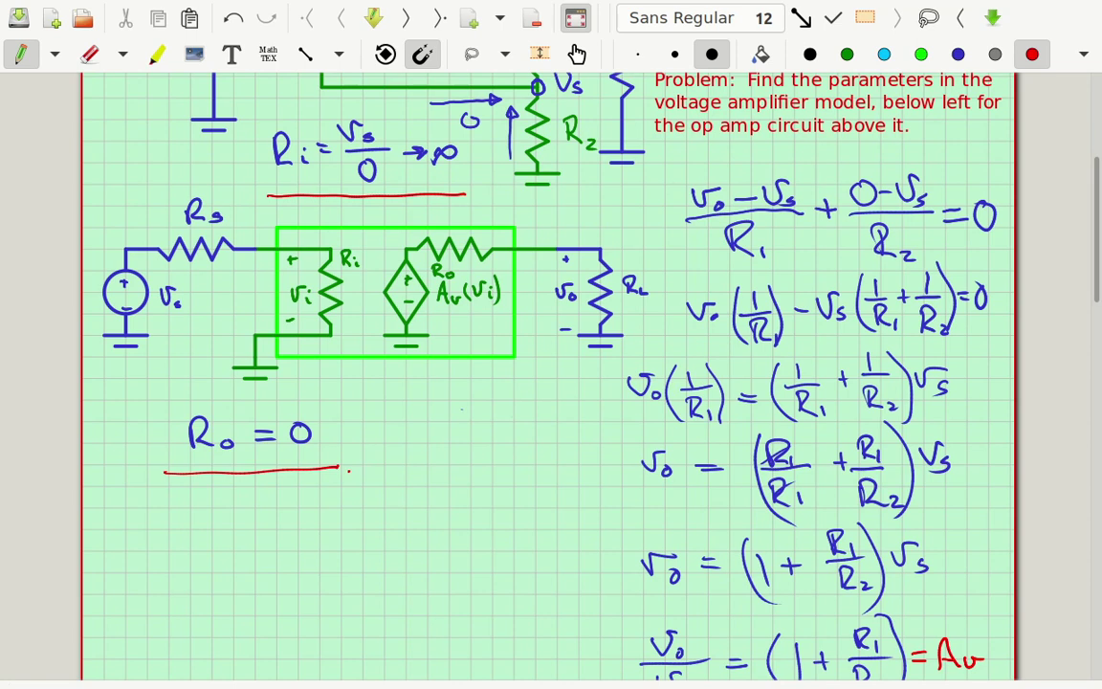
{"action": "scroll", "coordinate": [349, 469], "scroll_direction": "up", "scroll_amount": 6}
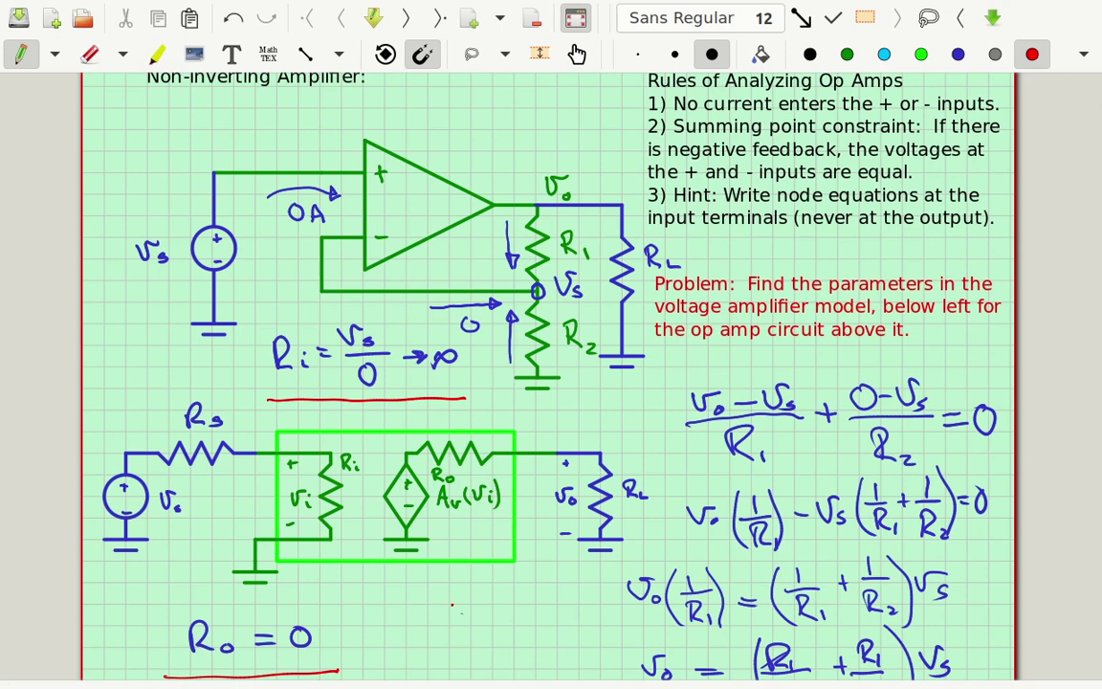
{"action": "scroll", "coordinate": [548, 373], "scroll_direction": "down", "scroll_amount": 10}
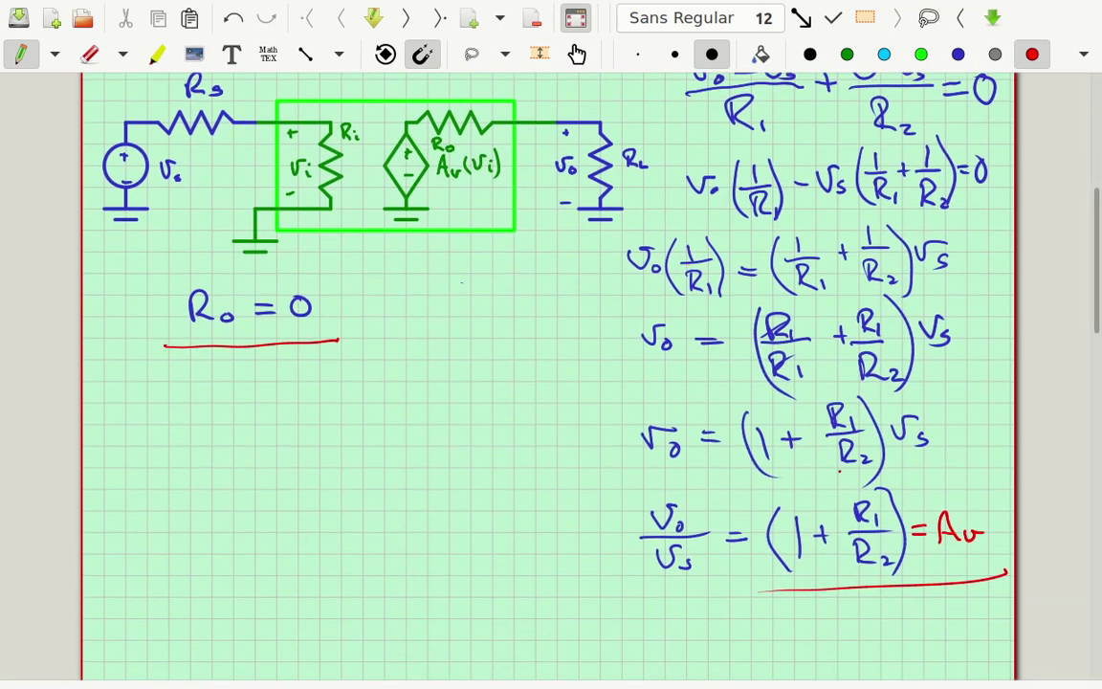
{"action": "scroll", "coordinate": [494, 683], "scroll_direction": "up", "scroll_amount": 14}
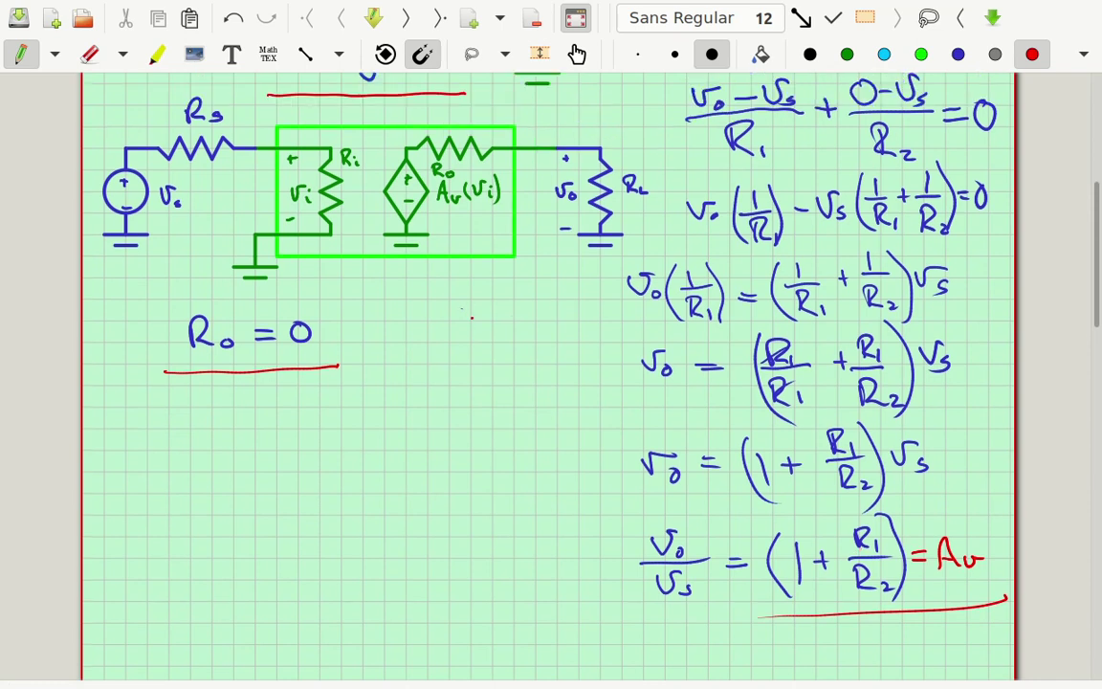
{"action": "scroll", "coordinate": [494, 683], "scroll_direction": "down", "scroll_amount": 8}
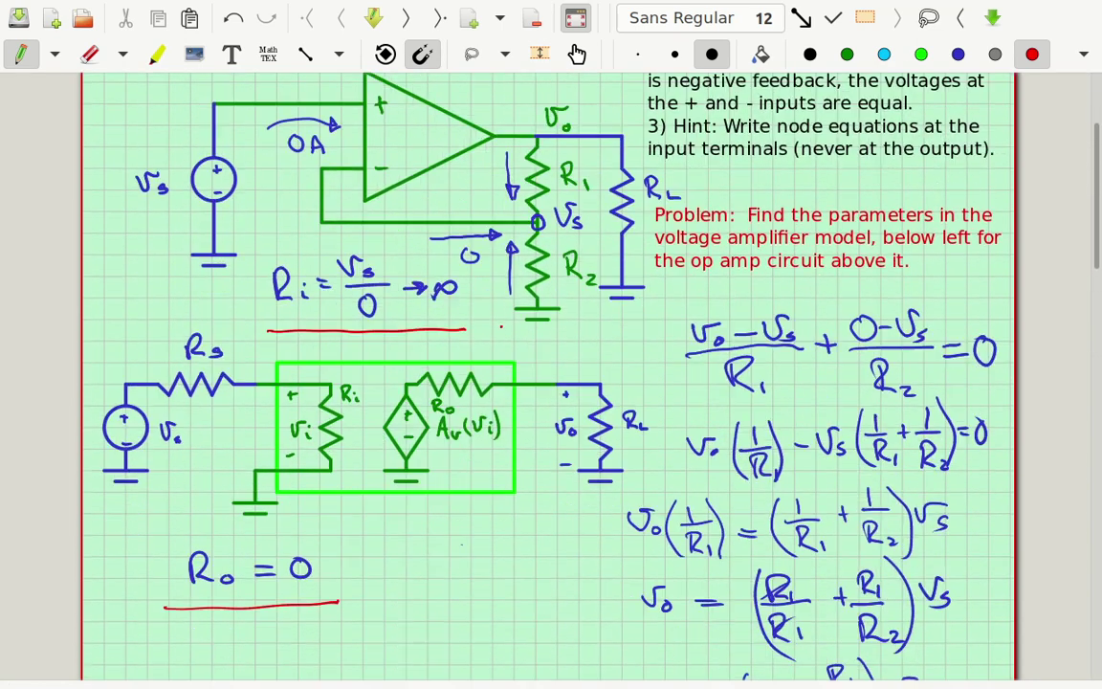
Lasso-select the Rs resistor and the Vs source together with freehand selection
{"action": "scroll", "coordinate": [494, 682], "scroll_direction": "down", "scroll_amount": 7}
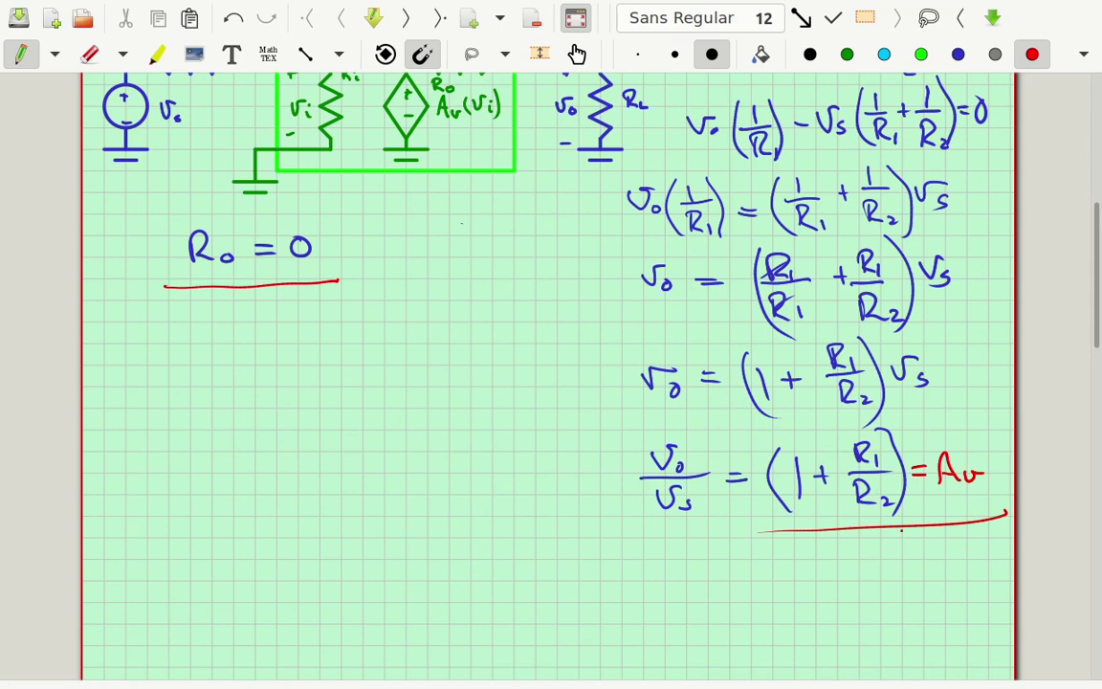
{"action": "scroll", "coordinate": [285, 507], "scroll_direction": "up", "scroll_amount": 5}
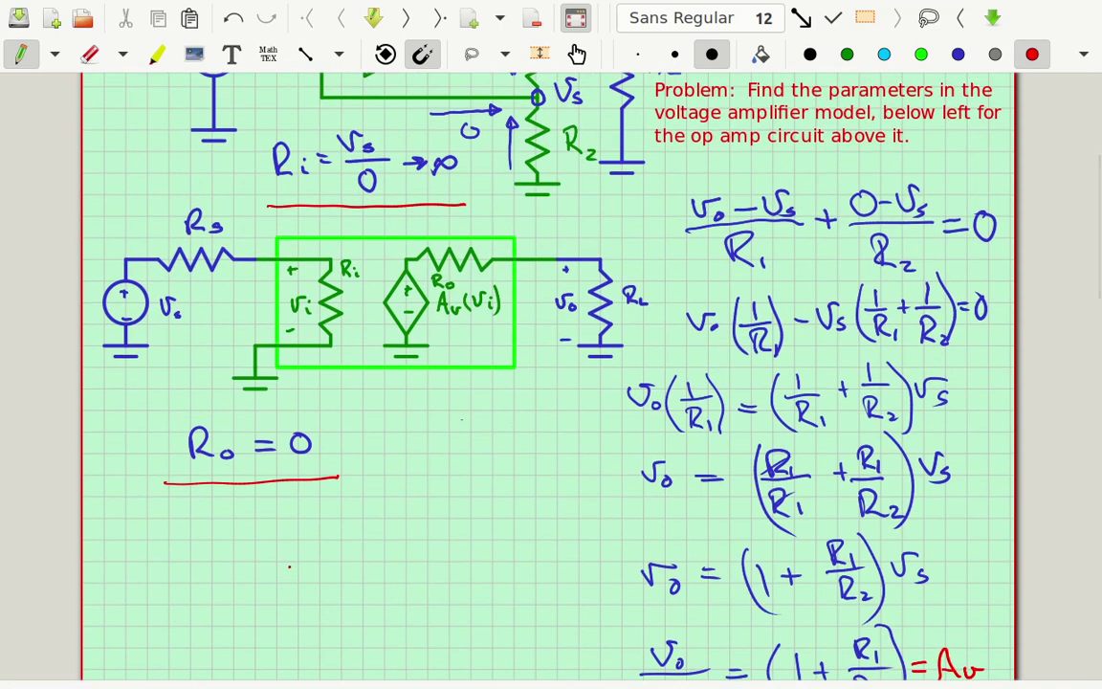
{"action": "scroll", "coordinate": [289, 567], "scroll_direction": "up", "scroll_amount": 4}
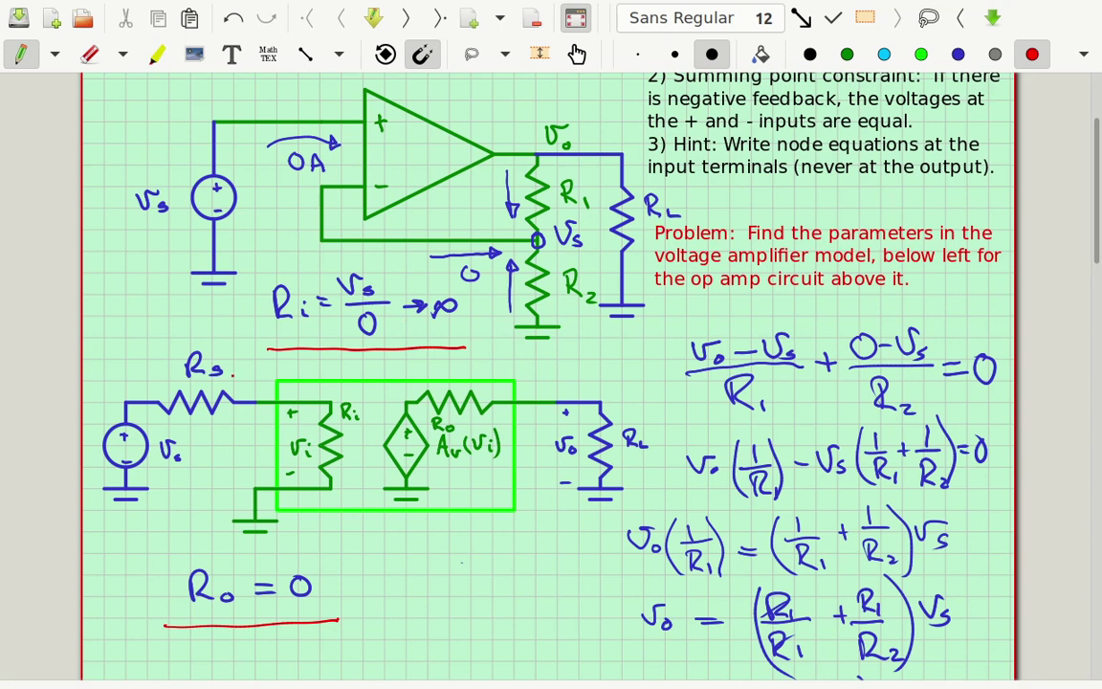
{"action": "key", "text": "ctrl+shift+g"}
{"action": "mouse_move", "coordinate": [234, 326]}
{"action": "left_mouse_down"}
{"action": "mouse_move", "coordinate": [151, 338]}
{"action": "mouse_move", "coordinate": [101, 371]}
{"action": "mouse_move", "coordinate": [84, 456]}
{"action": "mouse_move", "coordinate": [97, 504]}
{"action": "mouse_move", "coordinate": [125, 537]}
{"action": "mouse_move", "coordinate": [201, 521]}
{"action": "mouse_move", "coordinate": [249, 474]}
{"action": "mouse_move", "coordinate": [275, 402]}
{"action": "left_mouse_up"}
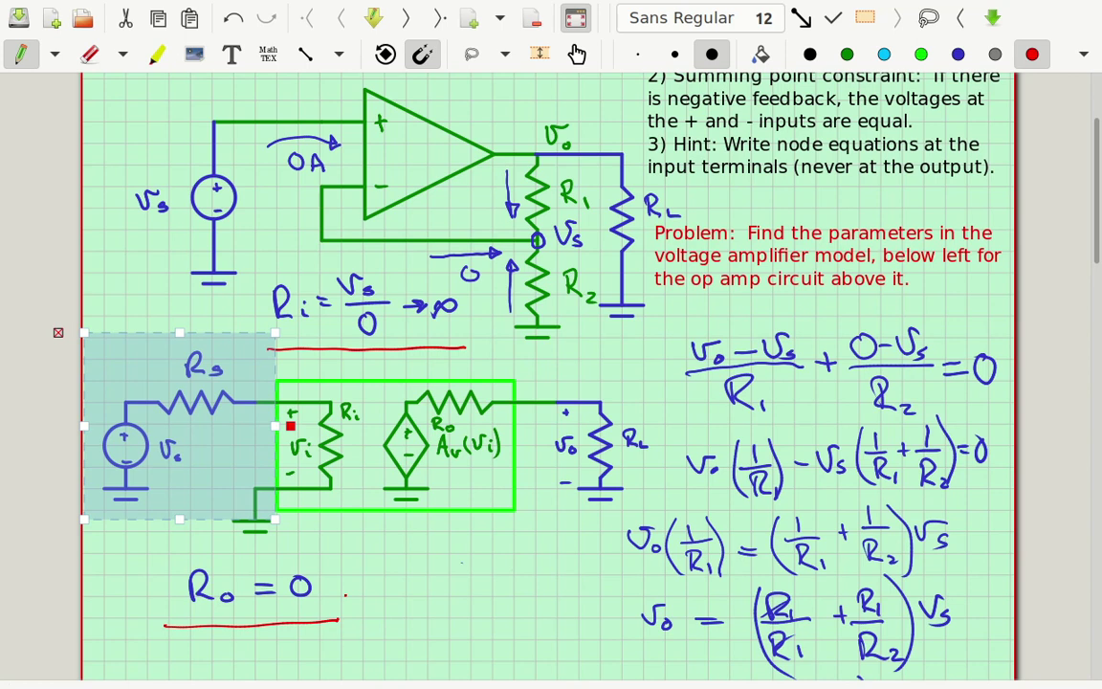
Lasso-select the Vs source of the top circuit
{"action": "scroll", "coordinate": [538, 570], "scroll_direction": "down", "scroll_amount": 6}
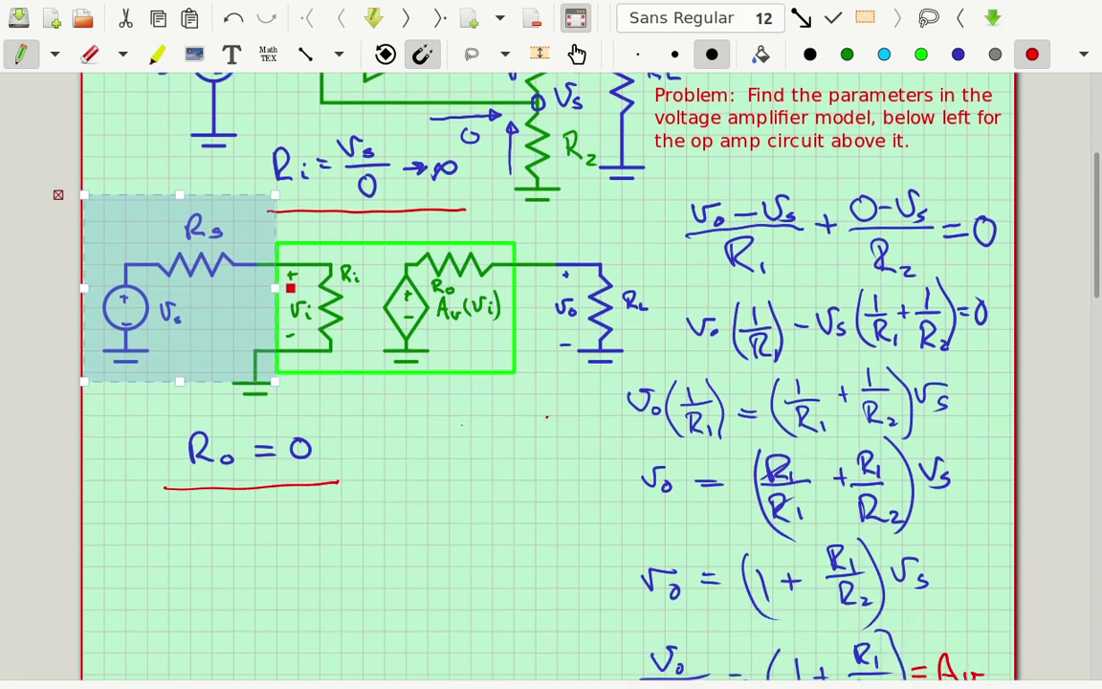
{"action": "scroll", "coordinate": [545, 289], "scroll_direction": "down", "scroll_amount": 6}
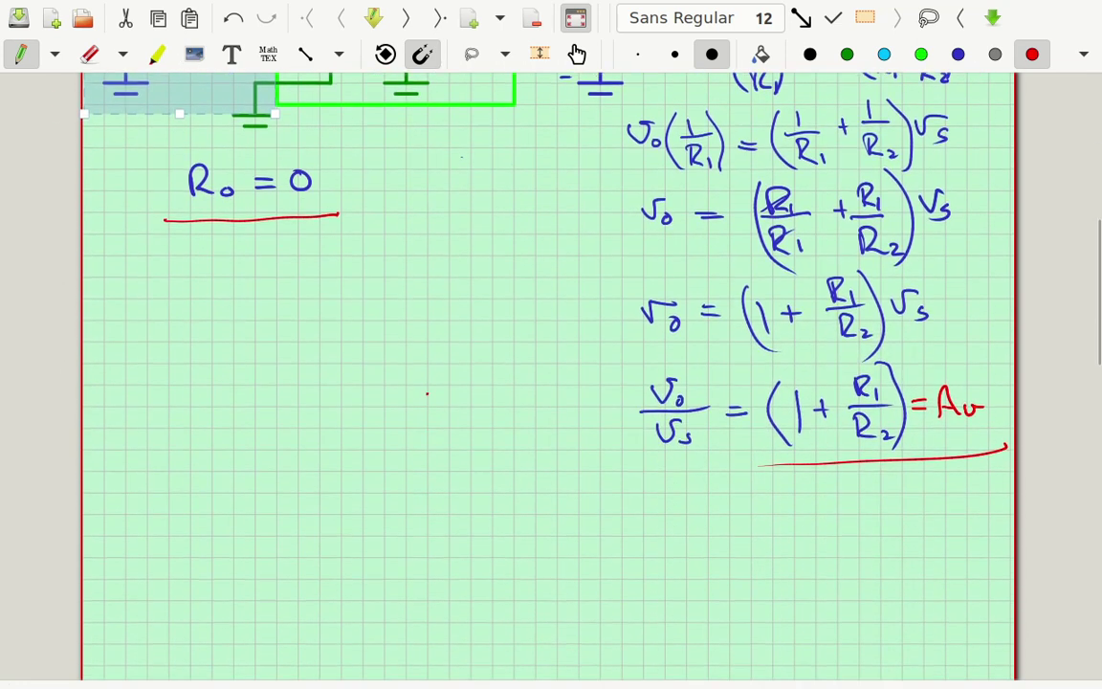
{"action": "scroll", "coordinate": [545, 383], "scroll_direction": "down", "scroll_amount": 9}
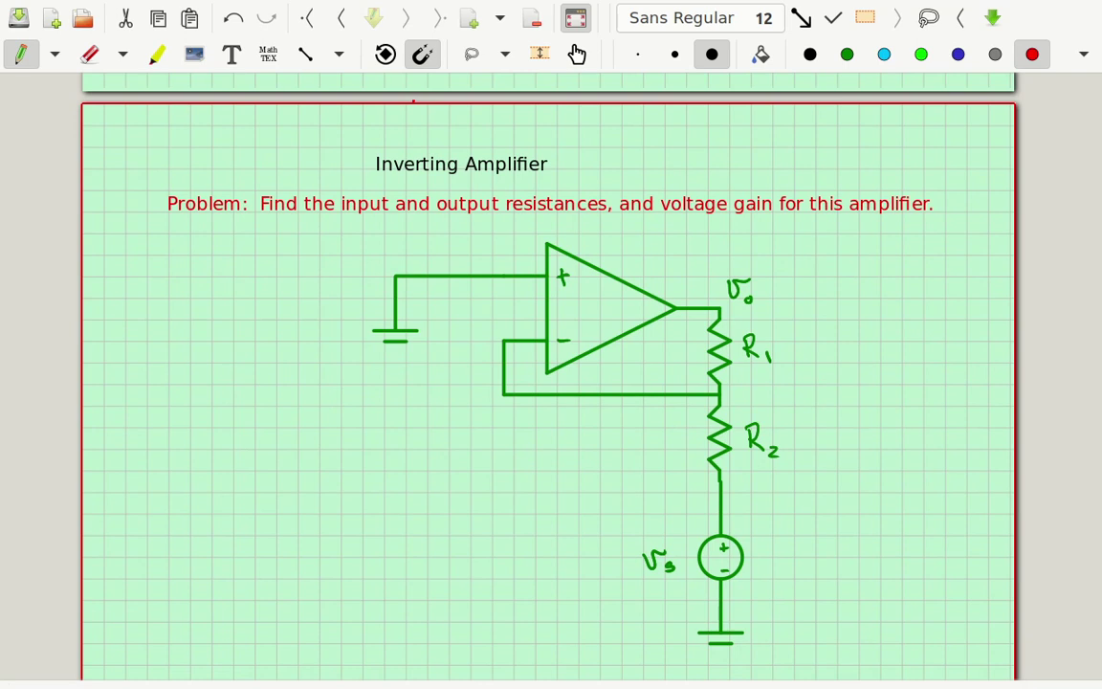
{"action": "scroll", "coordinate": [860, 229], "scroll_direction": "up", "scroll_amount": 10}
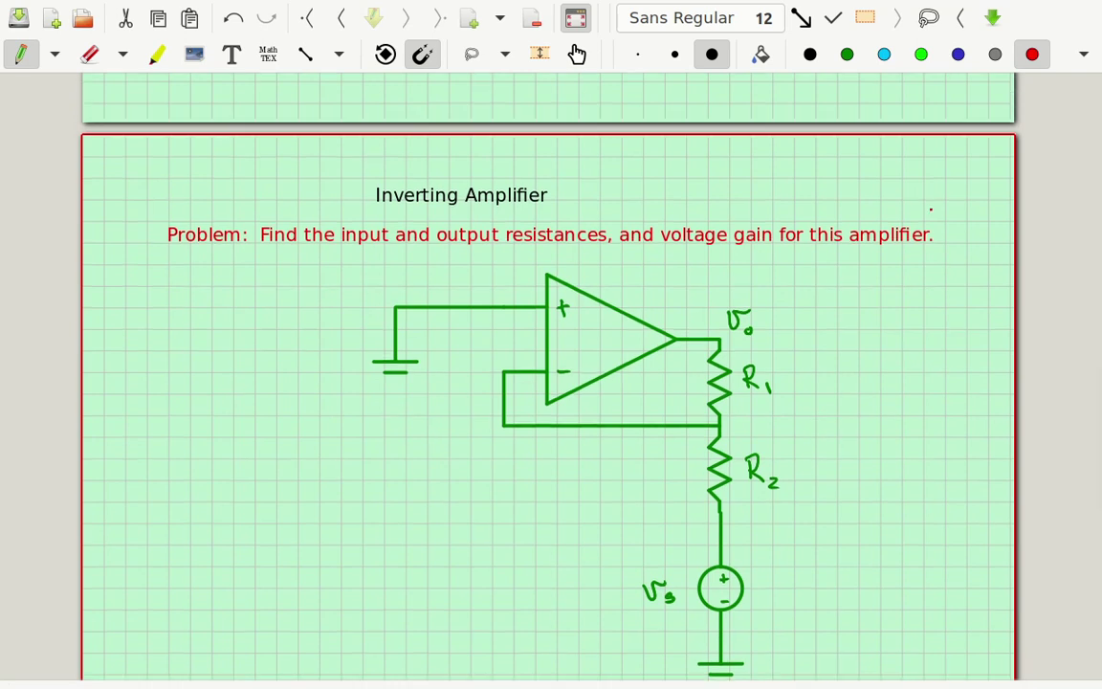
{"action": "scroll", "coordinate": [880, 560], "scroll_direction": "up", "scroll_amount": 8}
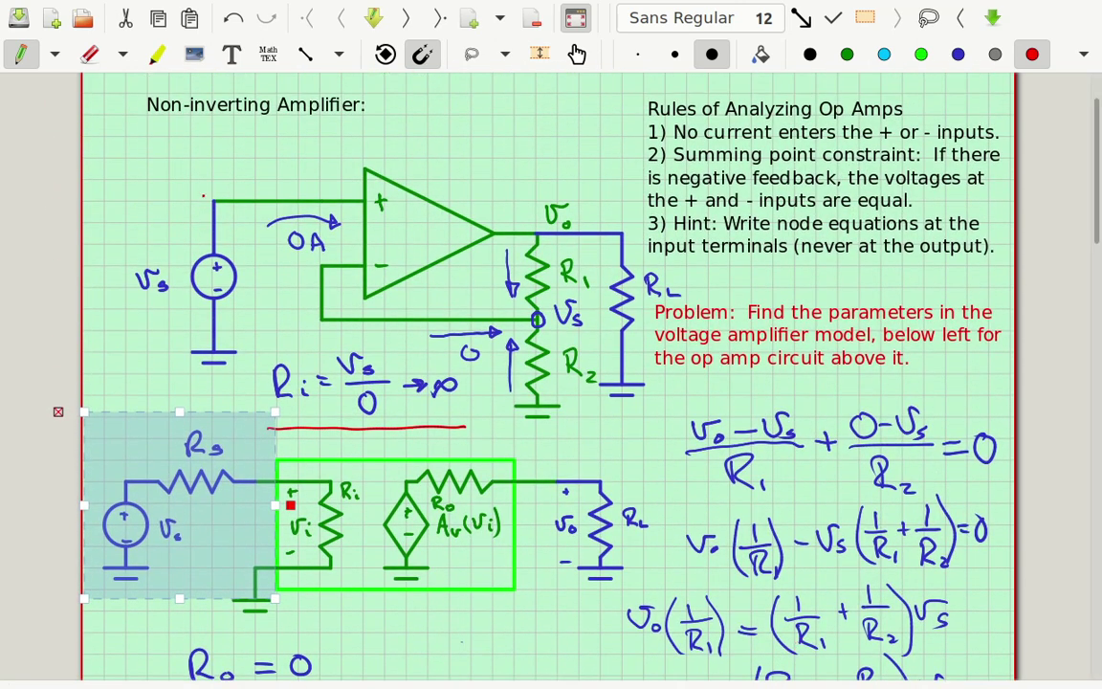
{"action": "key", "text": "ctrl+shift+g"}
{"action": "mouse_move", "coordinate": [147, 229]}
{"action": "left_mouse_down"}
{"action": "mouse_move", "coordinate": [147, 360]}
{"action": "mouse_move", "coordinate": [209, 373]}
{"action": "mouse_move", "coordinate": [281, 330]}
{"action": "mouse_move", "coordinate": [278, 244]}
{"action": "mouse_move", "coordinate": [224, 180]}
{"action": "mouse_move", "coordinate": [187, 192]}
{"action": "left_mouse_up"}
Return to the pen, clear the selection, and bring the Inverting Amplifier page into view
{"action": "key", "text": "ctrl+shift+p"}
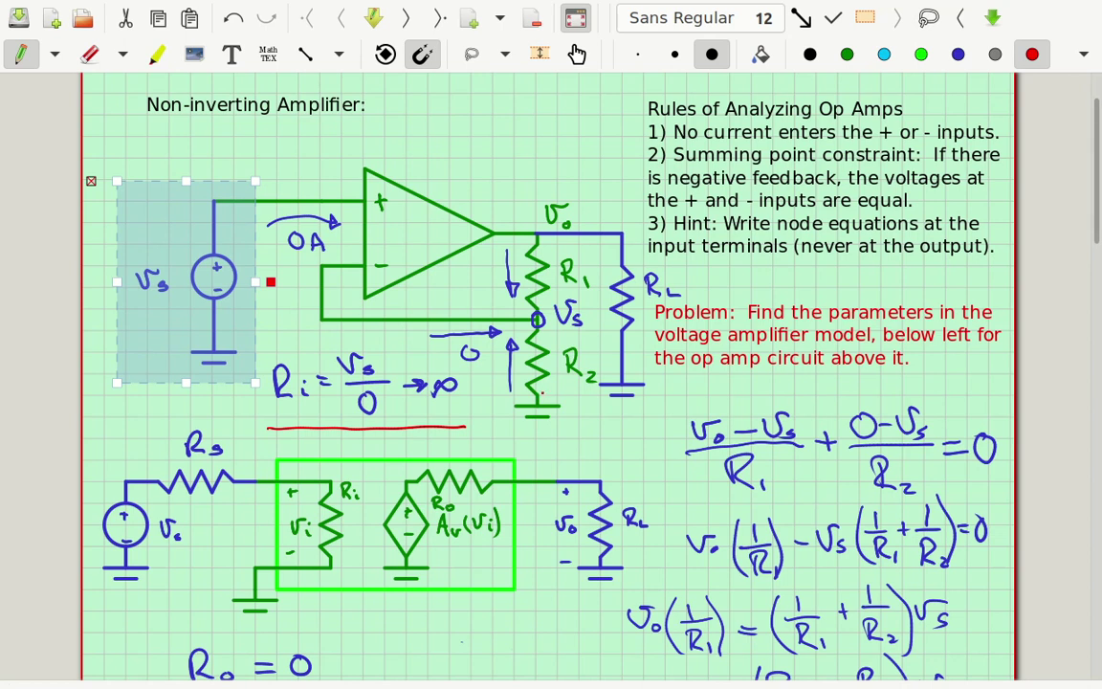
{"action": "left_click", "coordinate": [555, 387]}
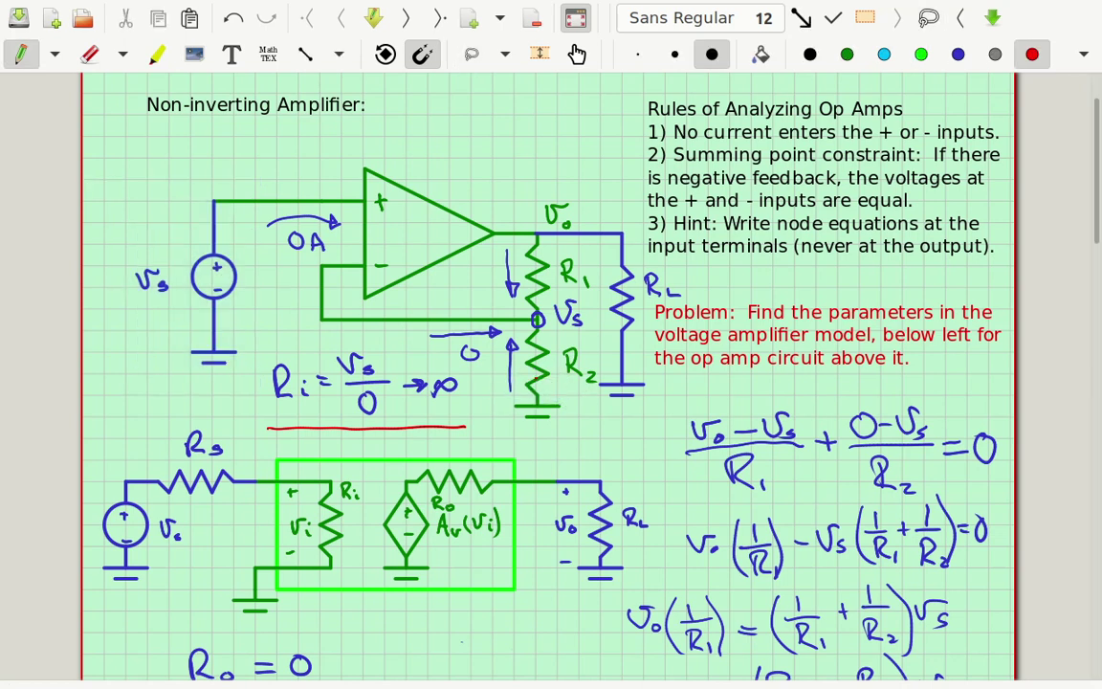
{"action": "scroll", "coordinate": [723, 224], "scroll_direction": "down", "scroll_amount": 10}
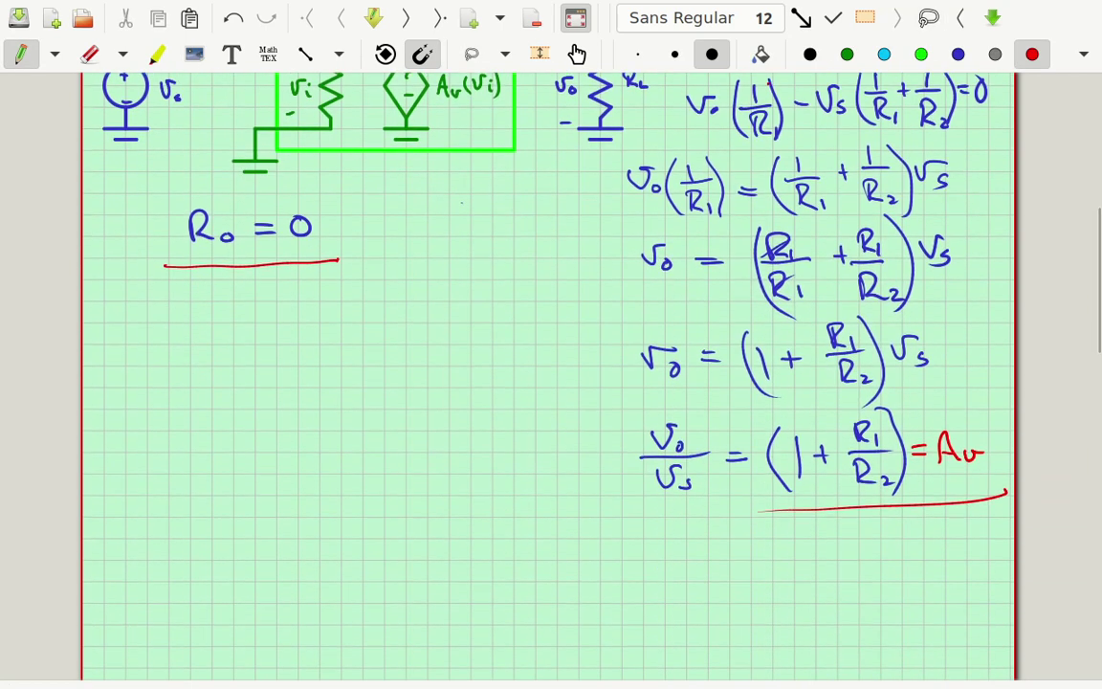
{"action": "scroll", "coordinate": [723, 224], "scroll_direction": "down", "scroll_amount": 5}
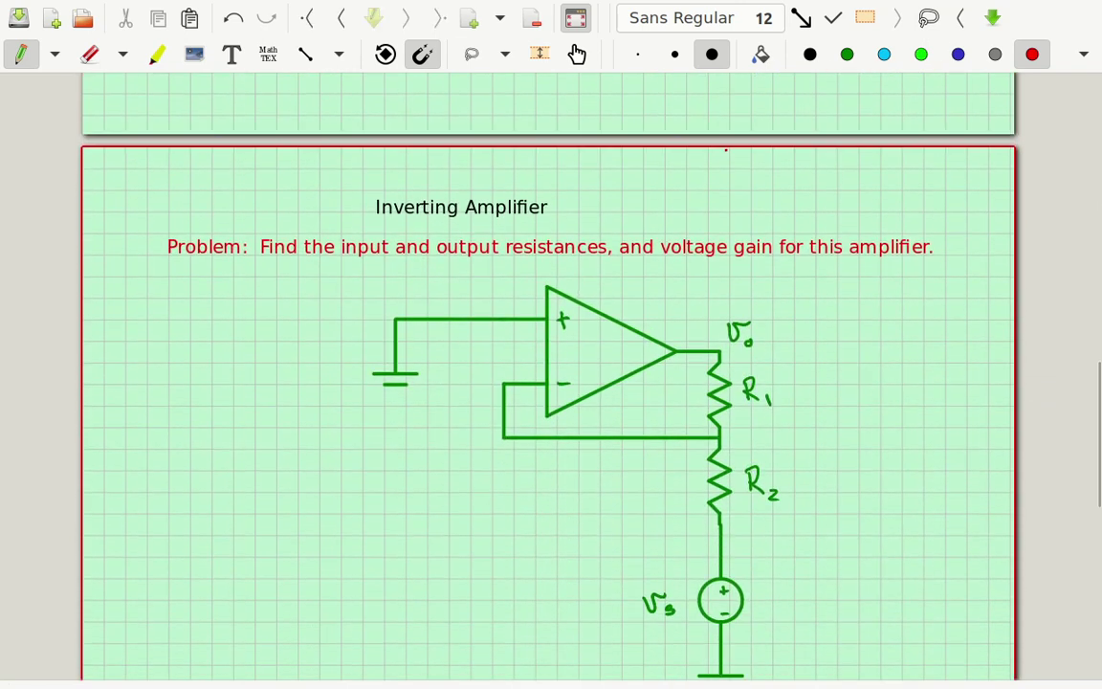
{"action": "scroll", "coordinate": [725, 150], "scroll_direction": "down", "scroll_amount": 4}
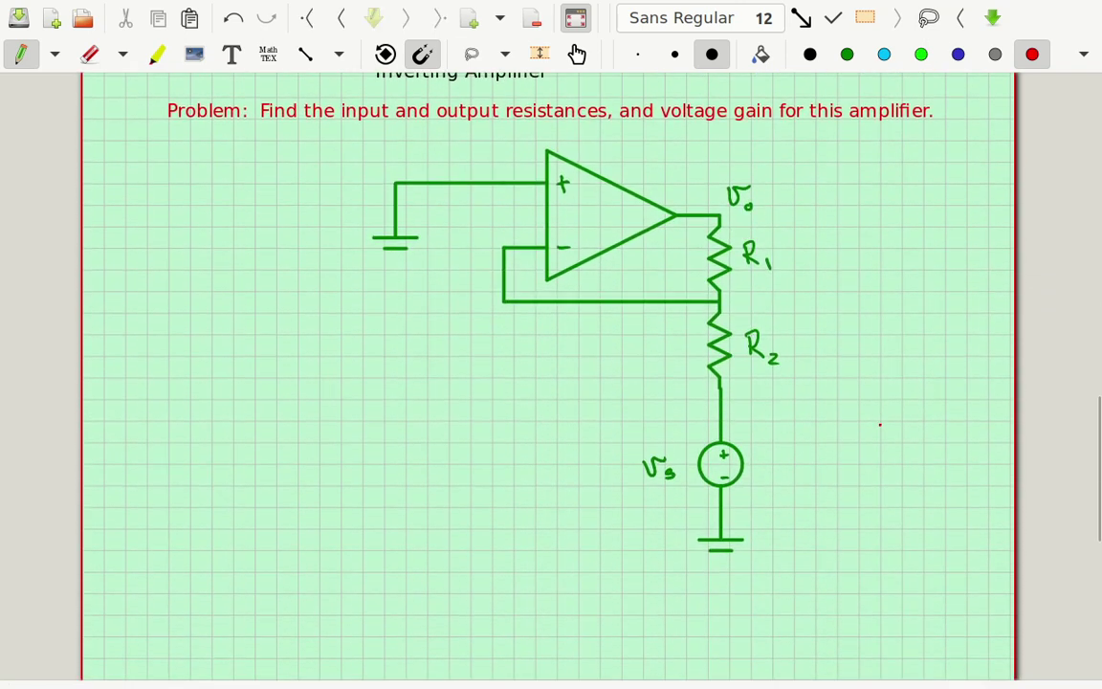
Recolour the inverting amplifier's Vs source and its ground blue
{"action": "key", "text": "ctrl+shift+g"}
{"action": "mouse_move", "coordinate": [781, 337]}
{"action": "left_mouse_down"}
{"action": "mouse_move", "coordinate": [699, 317]}
{"action": "mouse_move", "coordinate": [618, 342]}
{"action": "mouse_move", "coordinate": [565, 441]}
{"action": "mouse_move", "coordinate": [648, 508]}
{"action": "mouse_move", "coordinate": [771, 507]}
{"action": "mouse_move", "coordinate": [840, 432]}
{"action": "mouse_move", "coordinate": [790, 331]}
{"action": "left_mouse_up"}
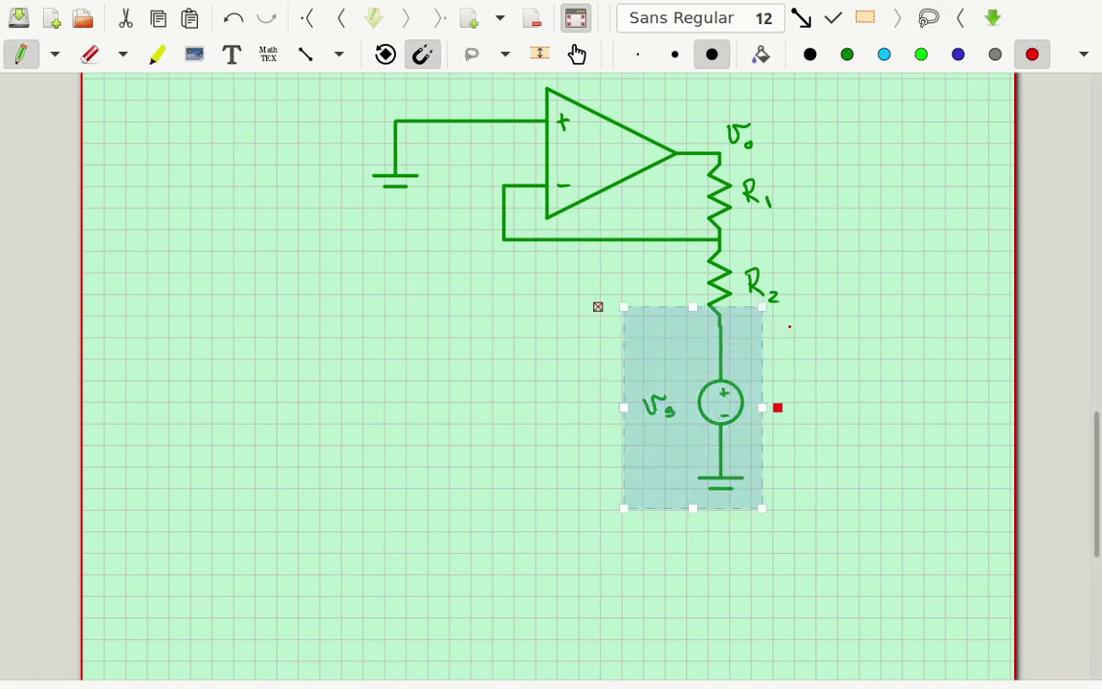
{"action": "left_click", "coordinate": [961, 55]}
{"action": "scroll", "coordinate": [887, 362], "scroll_direction": "up", "scroll_amount": 4}
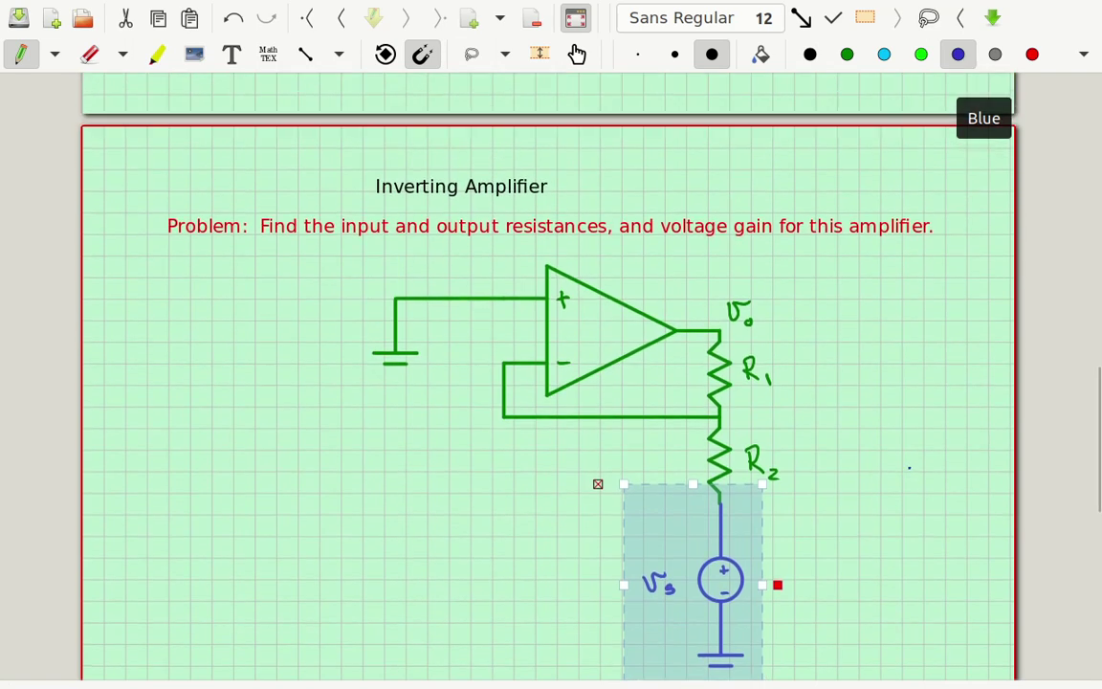
{"action": "scroll", "coordinate": [909, 466], "scroll_direction": "up", "scroll_amount": 1}
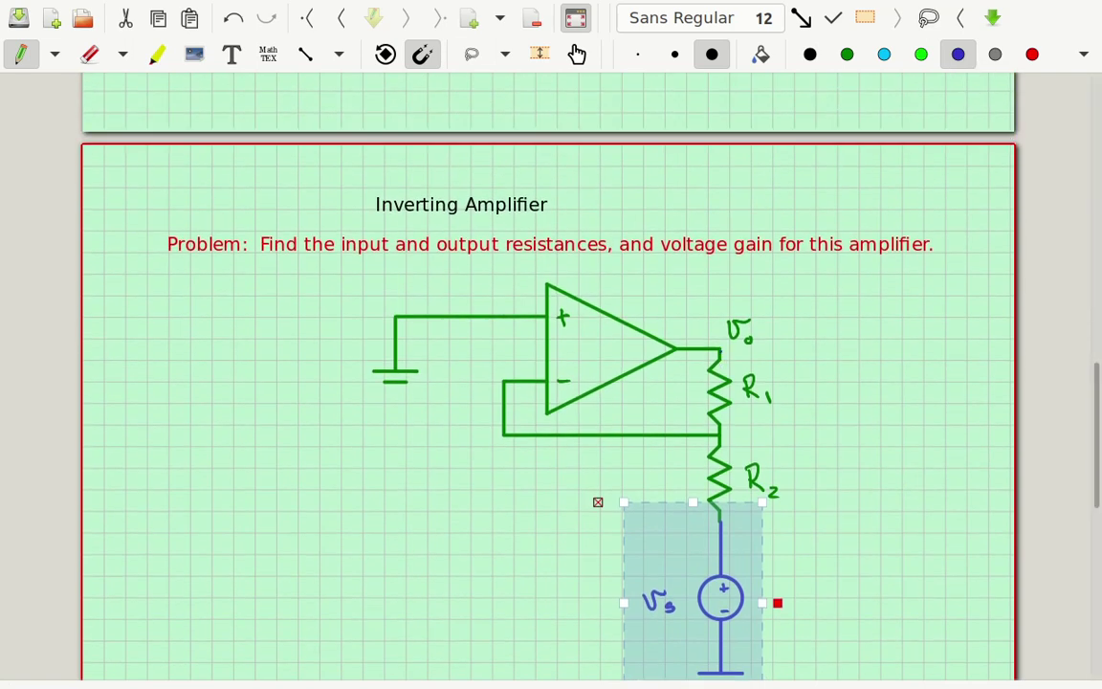
Lasso the Vo output and RL load and move them closer to the green amplifier block
{"action": "left_click", "coordinate": [306, 59]}
{"action": "scroll", "coordinate": [551, 383], "scroll_direction": "up", "scroll_amount": 10}
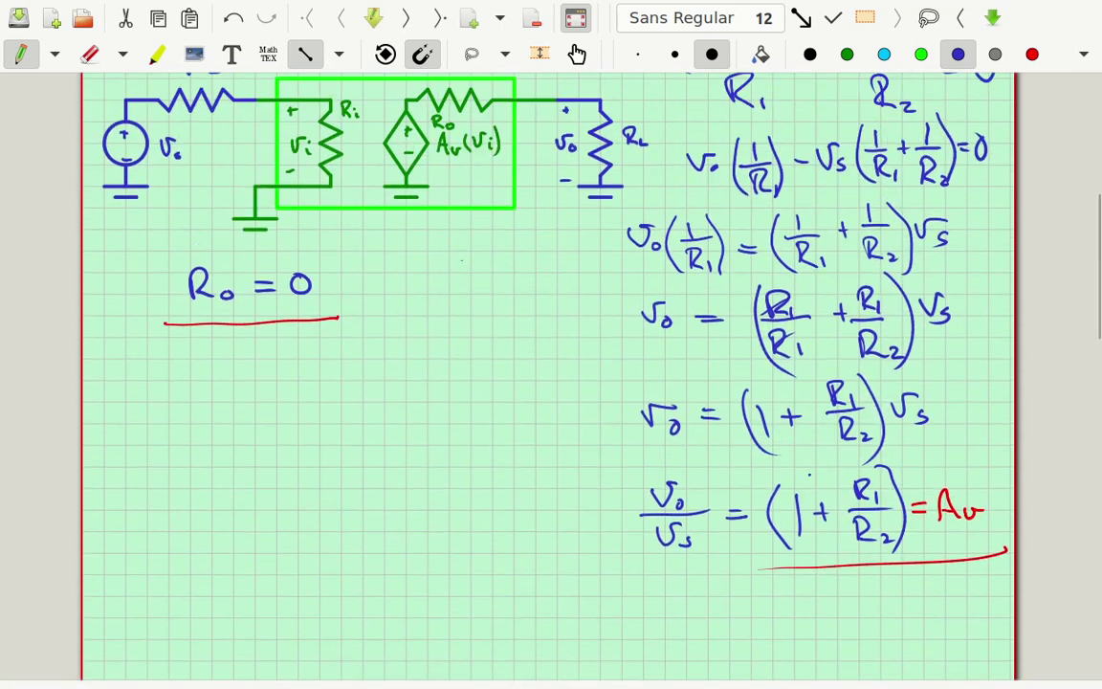
{"action": "scroll", "coordinate": [551, 382], "scroll_direction": "up", "scroll_amount": 1}
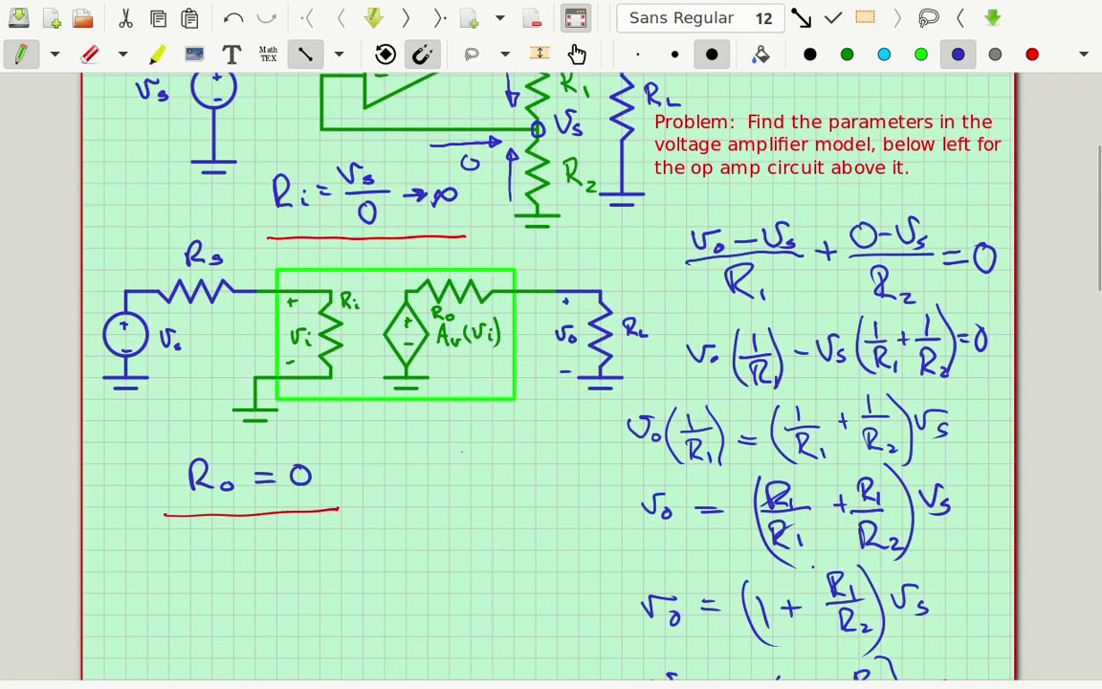
{"action": "left_click", "coordinate": [929, 17]}
{"action": "mouse_move", "coordinate": [581, 238]}
{"action": "left_mouse_down"}
{"action": "mouse_move", "coordinate": [546, 290]}
{"action": "mouse_move", "coordinate": [551, 423]}
{"action": "mouse_move", "coordinate": [684, 315]}
{"action": "mouse_move", "coordinate": [564, 241]}
{"action": "left_mouse_up"}
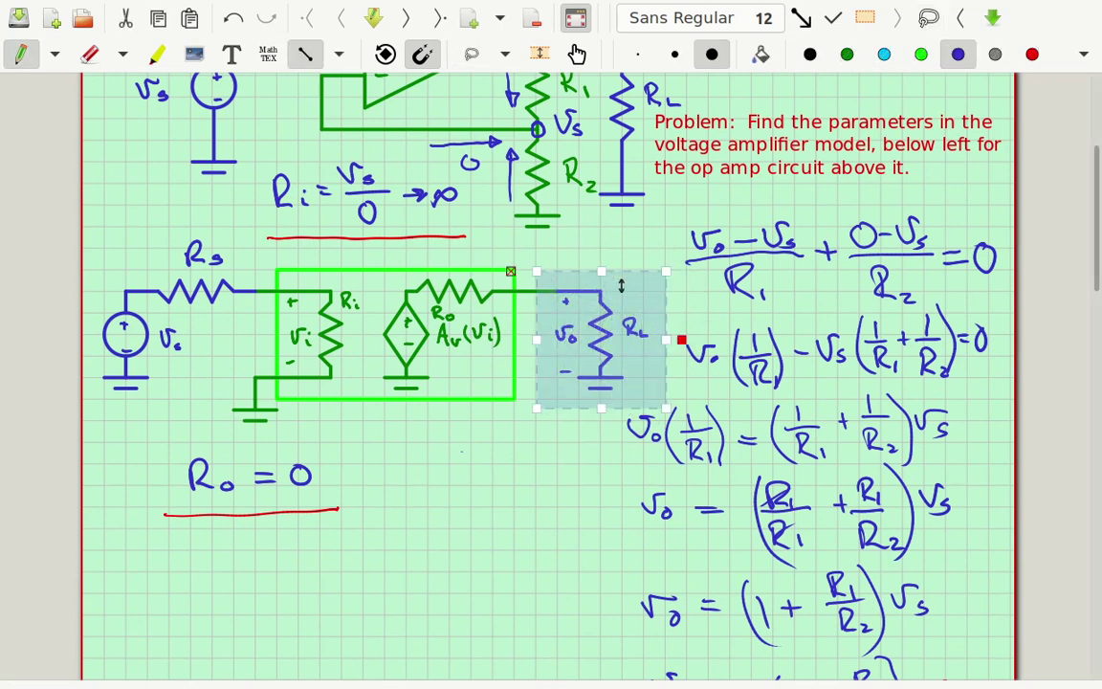
{"action": "left_click_drag", "start_coordinate": [639, 287], "coordinate": [617, 286]}
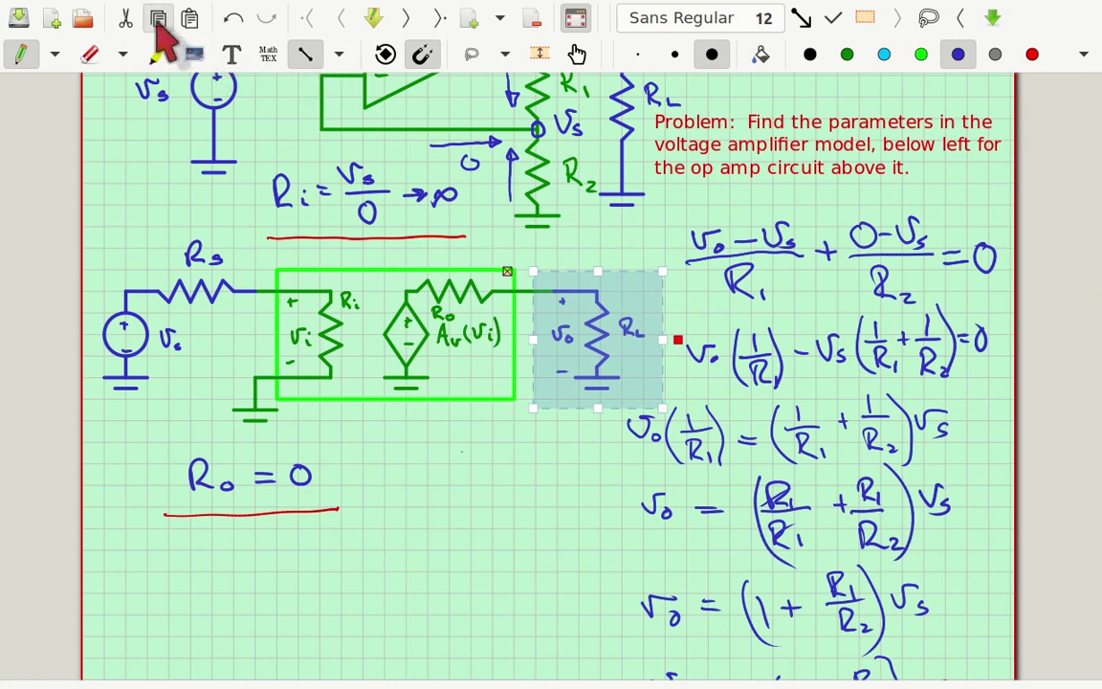
Paste the copied load to the right of R1 and wire the Vo node to RL
{"action": "scroll", "coordinate": [504, 504], "scroll_direction": "down", "scroll_amount": 10}
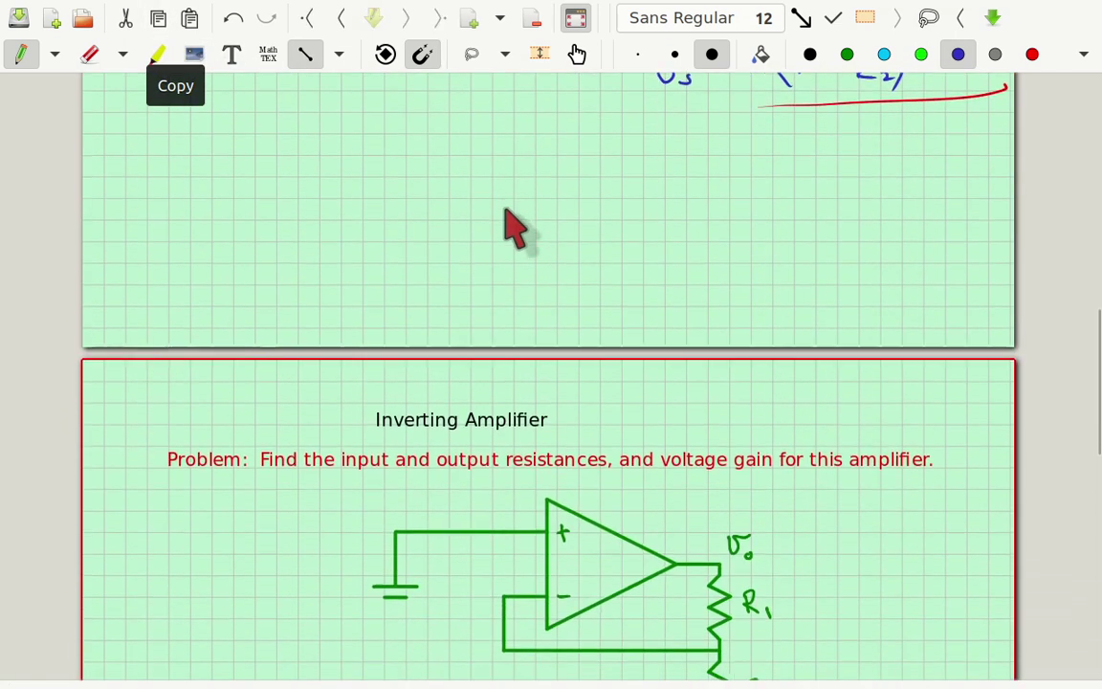
{"action": "scroll", "coordinate": [872, 450], "scroll_direction": "down", "scroll_amount": 1}
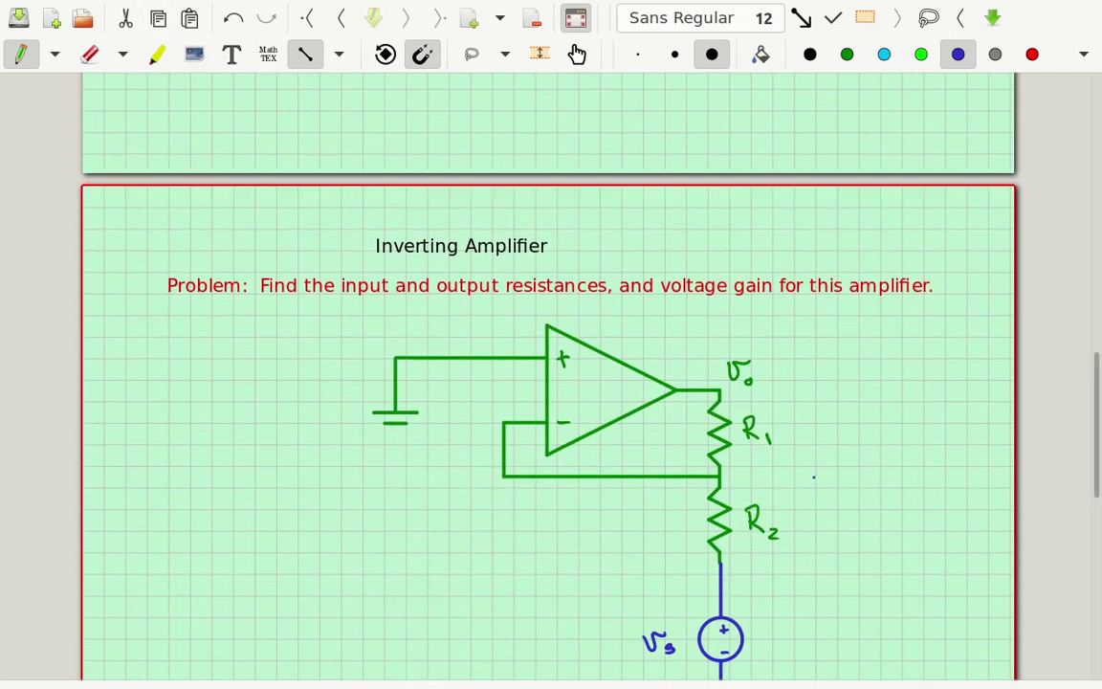
{"action": "left_click", "coordinate": [190, 19]}
{"action": "mouse_move", "coordinate": [553, 442]}
{"action": "left_mouse_down"}
{"action": "mouse_move", "coordinate": [703, 473]}
{"action": "mouse_move", "coordinate": [831, 452]}
{"action": "mouse_move", "coordinate": [815, 442]}
{"action": "mouse_move", "coordinate": [872, 432]}
{"action": "left_mouse_up"}
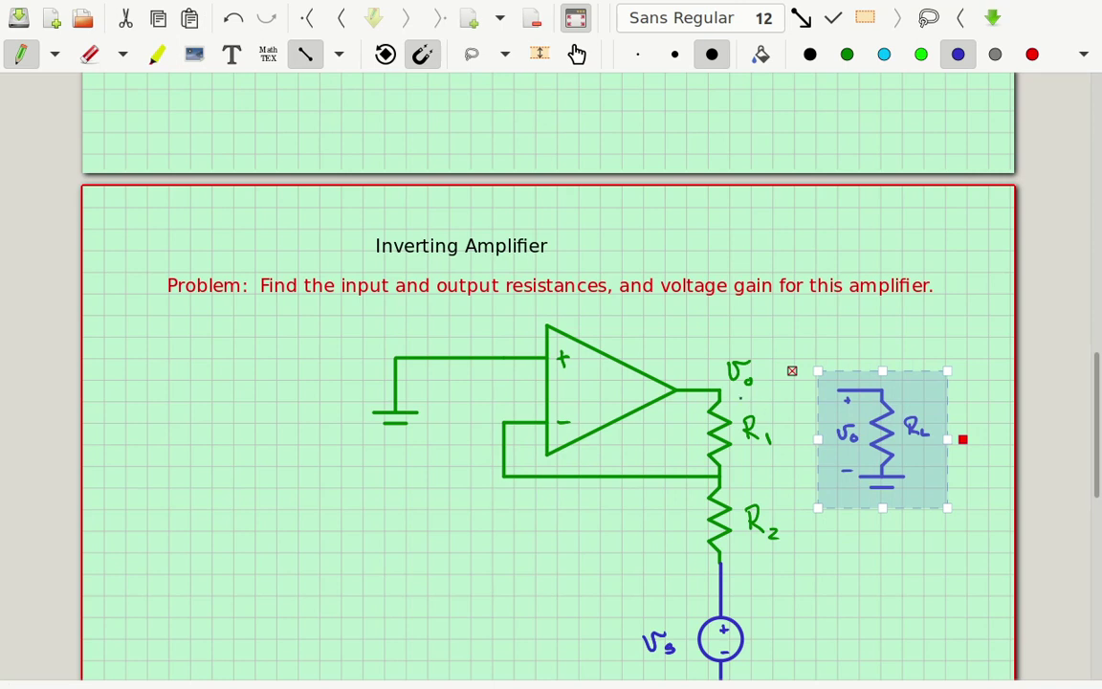
{"action": "left_click_drag", "start_coordinate": [719, 391], "coordinate": [881, 391]}
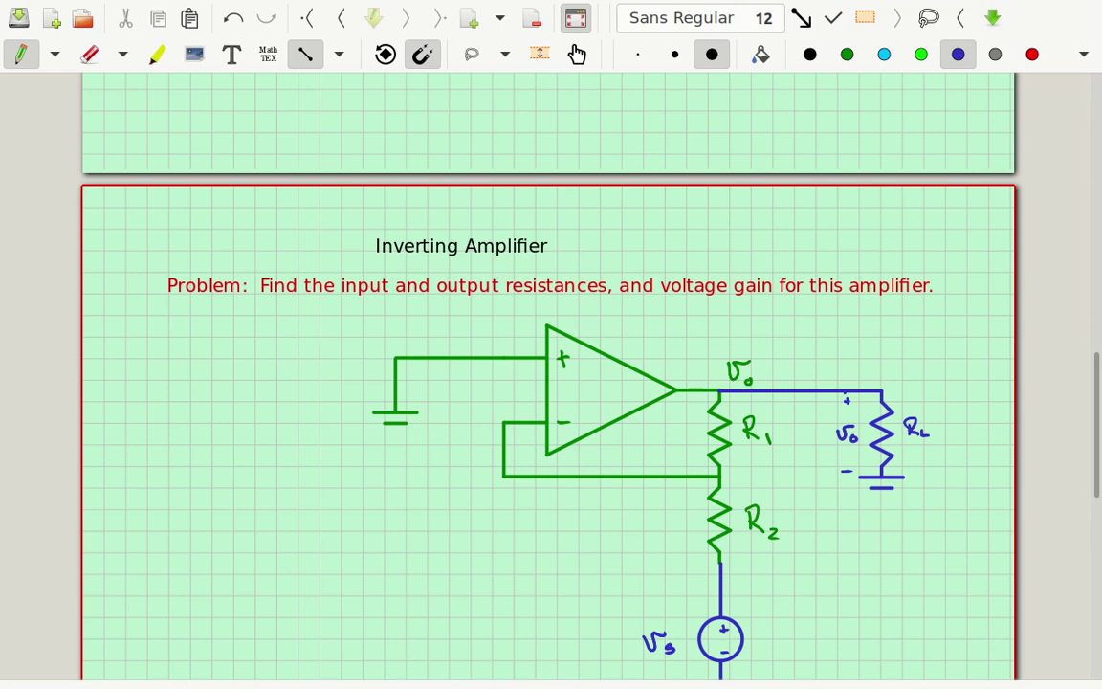
{"action": "scroll", "coordinate": [305, 600], "scroll_direction": "down", "scroll_amount": 3}
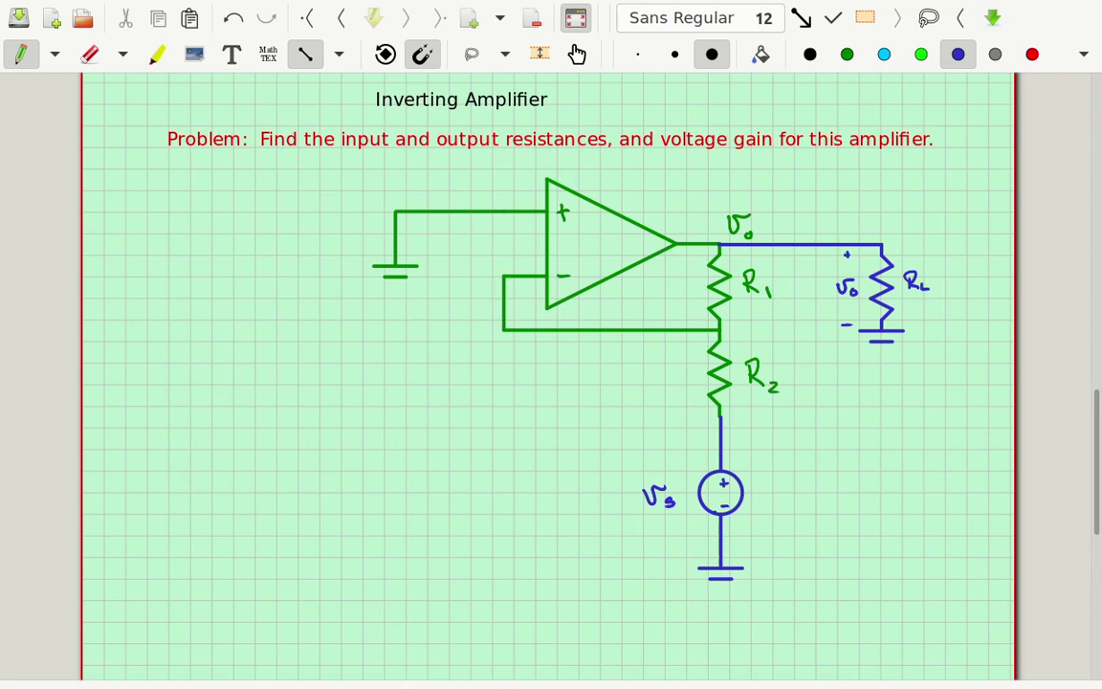
Clear selections of the ground, Vs and vo label, then circle the R1/R2 junction
{"action": "mouse_move", "coordinate": [406, 194]}
{"action": "left_mouse_down"}
{"action": "mouse_move", "coordinate": [339, 255]}
{"action": "mouse_move", "coordinate": [404, 300]}
{"action": "mouse_move", "coordinate": [417, 185]}
{"action": "left_mouse_up"}
{"action": "mouse_move", "coordinate": [713, 399]}
{"action": "left_mouse_down"}
{"action": "mouse_move", "coordinate": [617, 563]}
{"action": "mouse_move", "coordinate": [783, 423]}
{"action": "mouse_move", "coordinate": [699, 398]}
{"action": "left_mouse_up"}
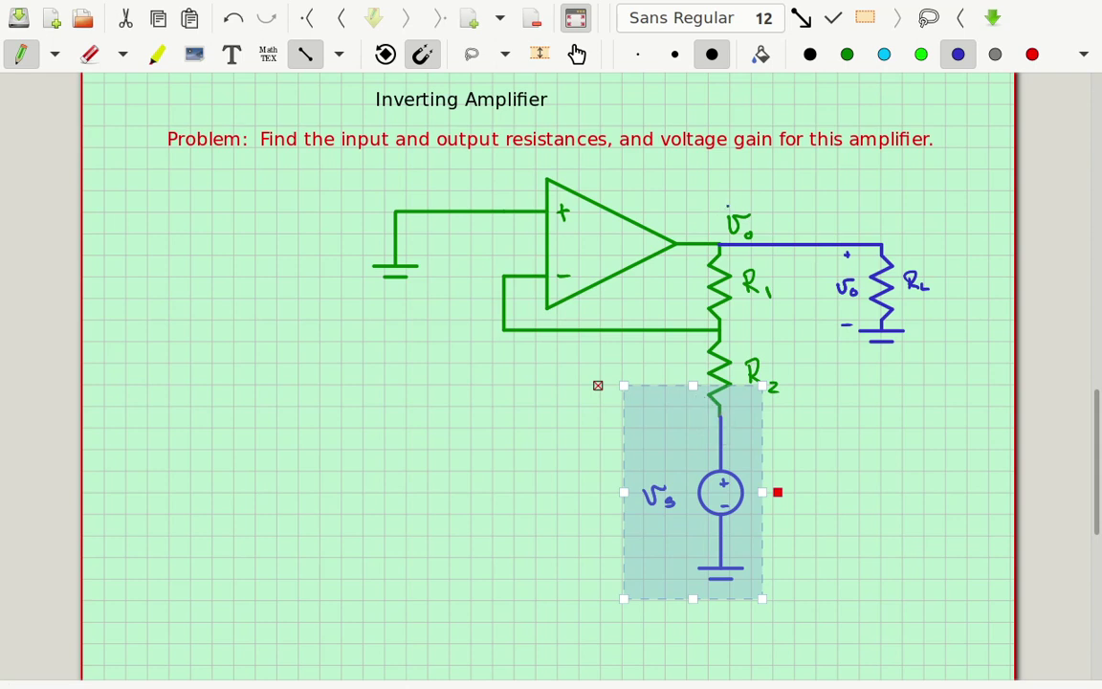
{"action": "left_click", "coordinate": [726, 185]}
{"action": "mouse_move", "coordinate": [714, 191]}
{"action": "left_mouse_down"}
{"action": "mouse_move", "coordinate": [673, 233]}
{"action": "mouse_move", "coordinate": [714, 260]}
{"action": "mouse_move", "coordinate": [786, 235]}
{"action": "left_mouse_up"}
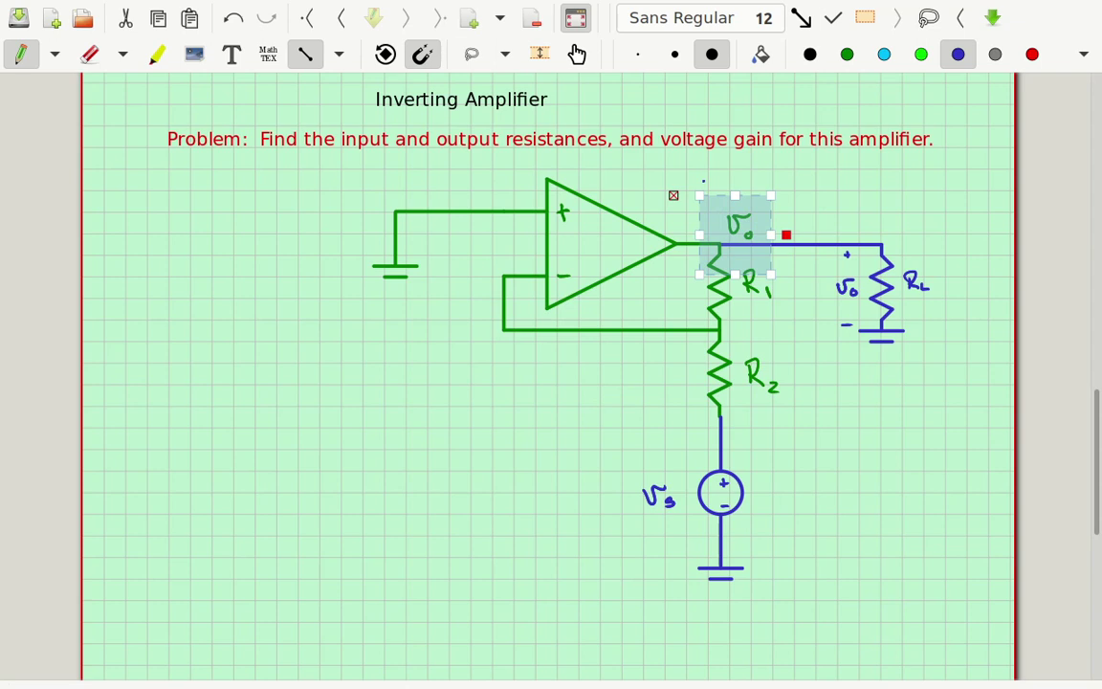
{"action": "key", "text": "Escape"}
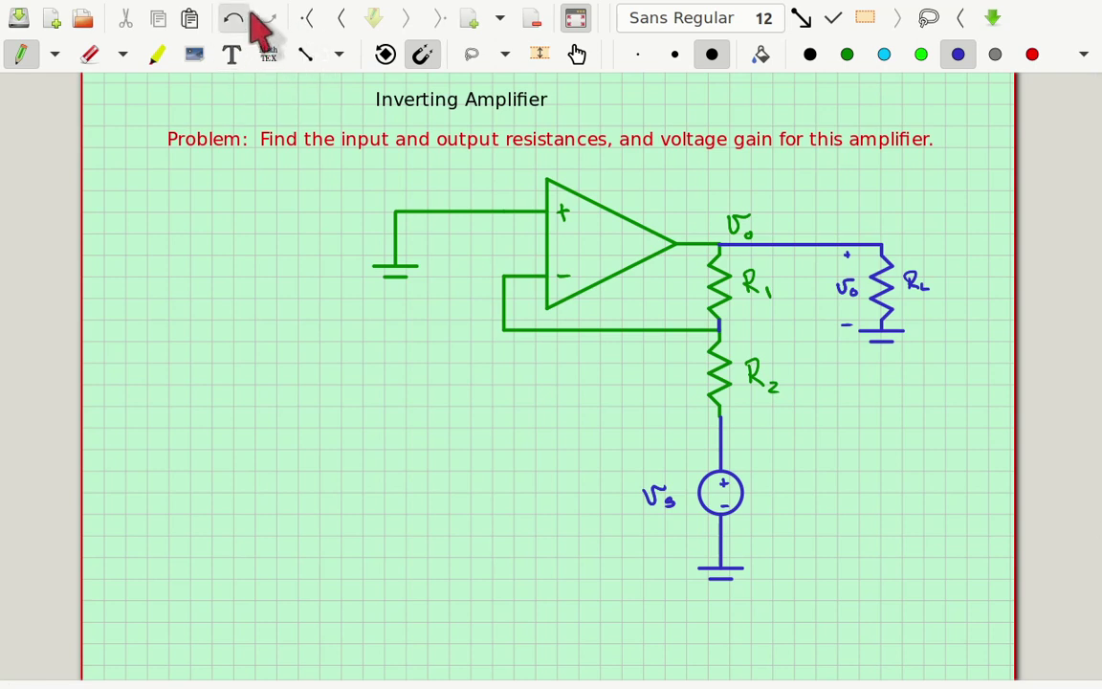
{"action": "mouse_move", "coordinate": [722, 321]}
{"action": "left_mouse_down"}
{"action": "mouse_move", "coordinate": [713, 326]}
{"action": "mouse_move", "coordinate": [729, 335]}
{"action": "mouse_move", "coordinate": [724, 321]}
{"action": "left_mouse_up"}
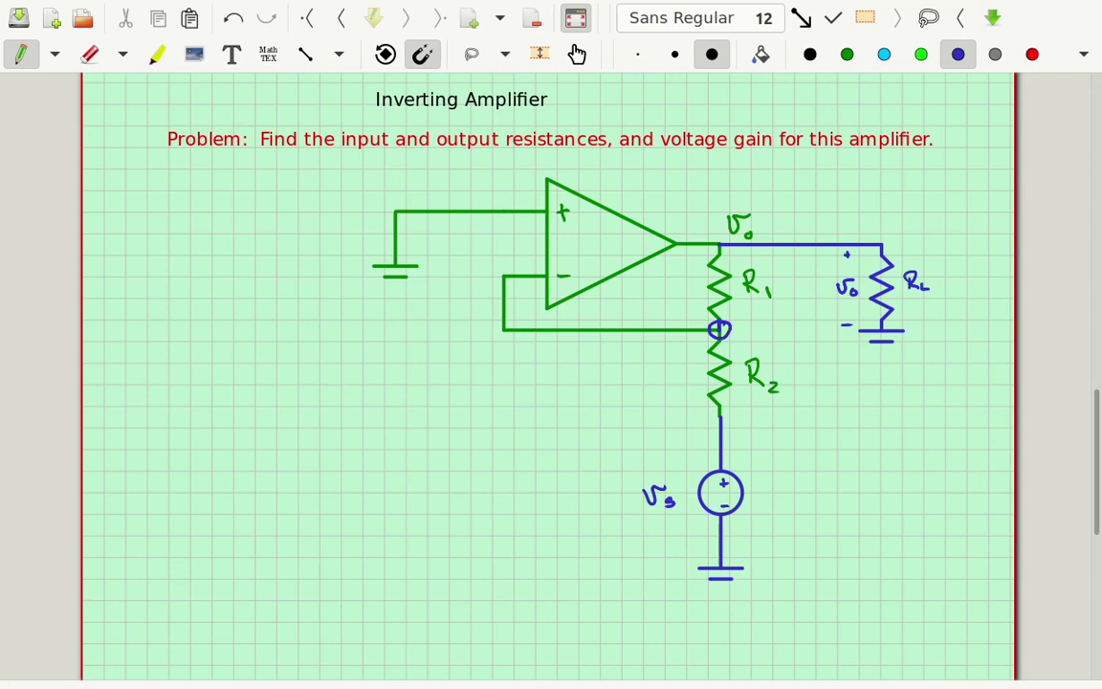
Label the + input, − input and R1–R2 node 0V and add a junction dot at R1
{"action": "mouse_move", "coordinate": [463, 182]}
{"action": "left_mouse_down"}
{"action": "mouse_move", "coordinate": [455, 199]}
{"action": "mouse_move", "coordinate": [465, 182]}
{"action": "mouse_move", "coordinate": [485, 187]}
{"action": "left_mouse_up"}
{"action": "mouse_move", "coordinate": [469, 270]}
{"action": "left_mouse_down"}
{"action": "mouse_move", "coordinate": [461, 282]}
{"action": "mouse_move", "coordinate": [489, 270]}
{"action": "left_mouse_up"}
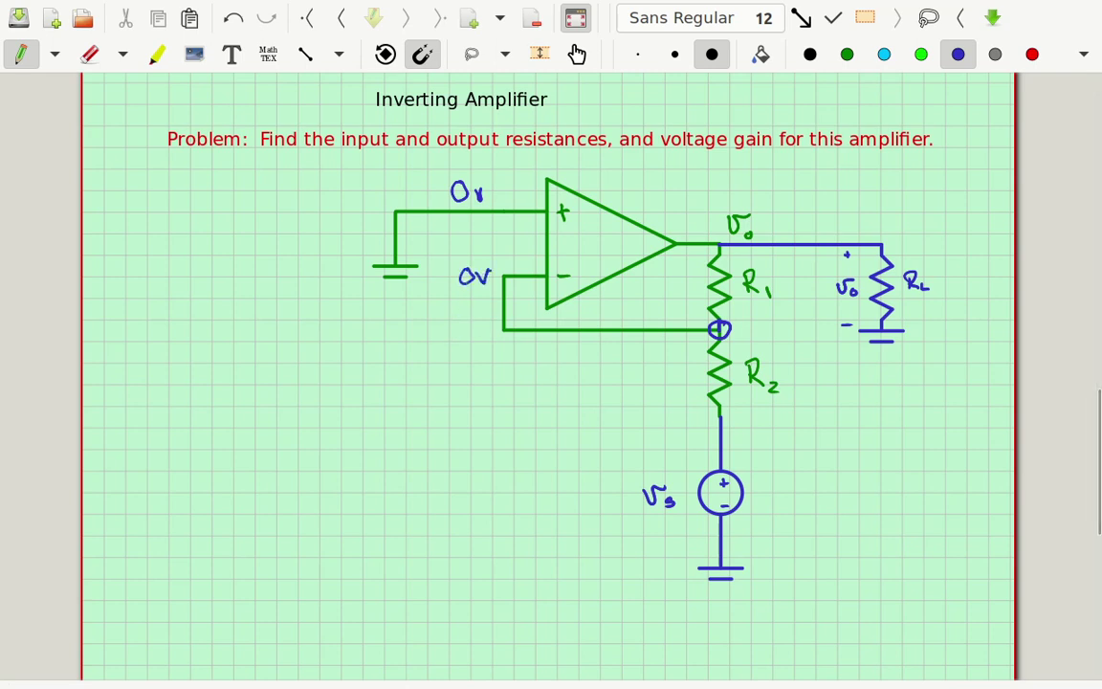
{"action": "left_click_drag", "start_coordinate": [755, 320], "coordinate": [779, 321]}
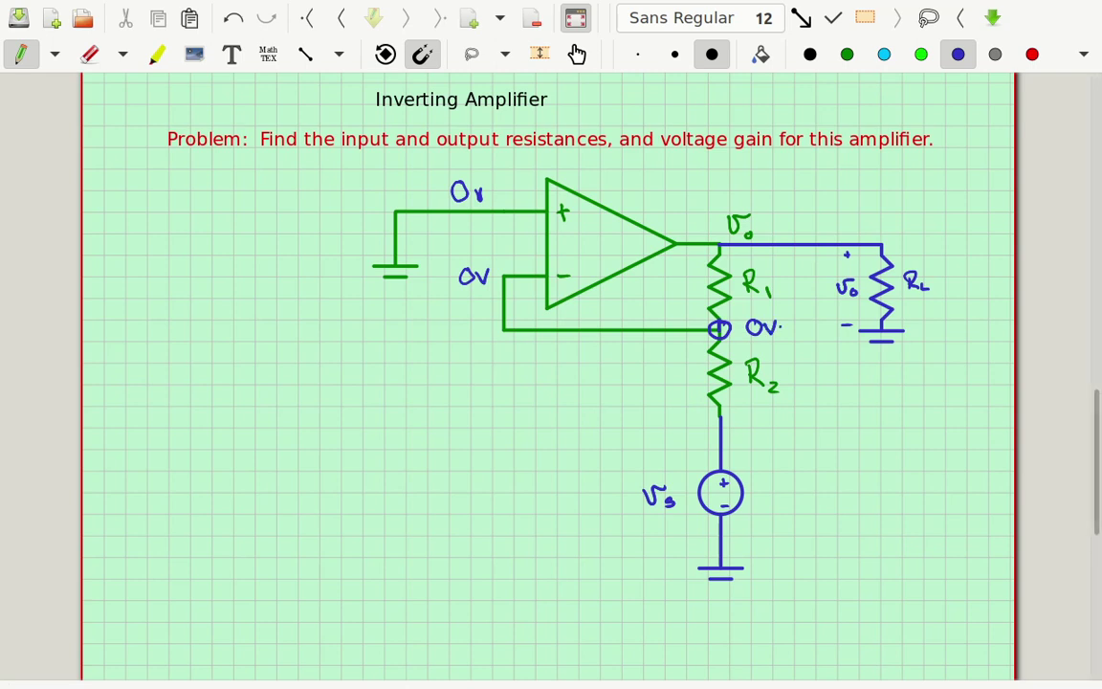
{"action": "left_click_drag", "start_coordinate": [713, 417], "coordinate": [717, 423]}
{"action": "left_click", "coordinate": [718, 245]}
Draw the 0A arrow into the node and current arrows beside R1 and R2, then begin the equation
{"action": "mouse_move", "coordinate": [609, 349]}
{"action": "left_mouse_down"}
{"action": "mouse_move", "coordinate": [690, 348]}
{"action": "mouse_move", "coordinate": [656, 362]}
{"action": "mouse_move", "coordinate": [685, 377]}
{"action": "mouse_move", "coordinate": [680, 369]}
{"action": "left_mouse_up"}
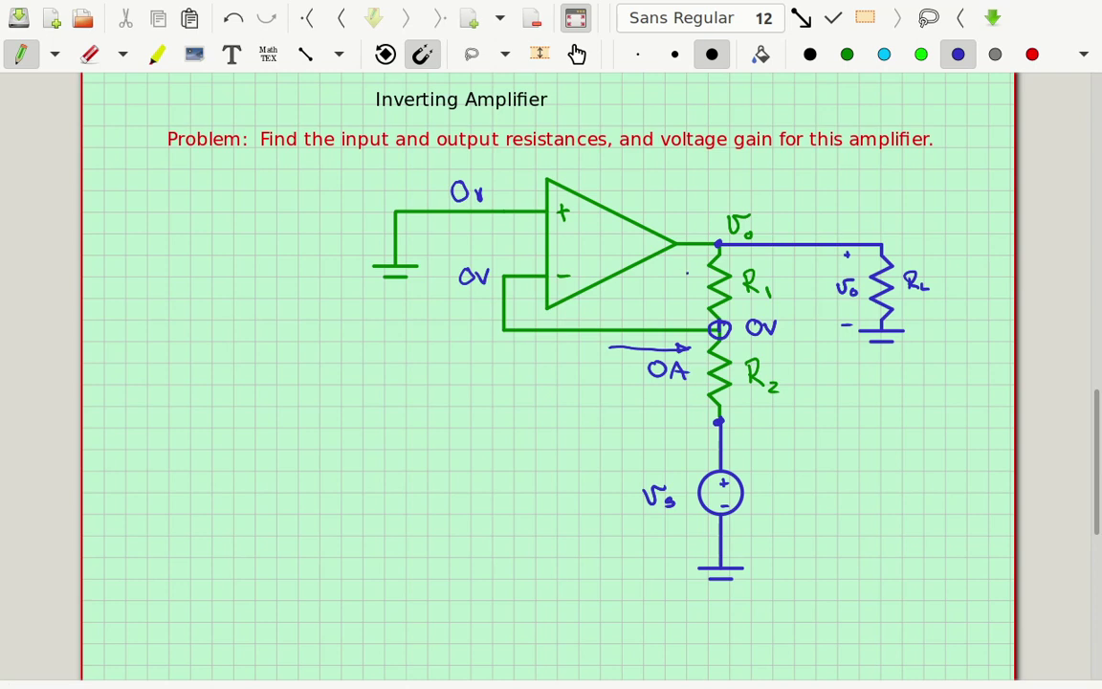
{"action": "mouse_move", "coordinate": [689, 257]}
{"action": "left_mouse_down"}
{"action": "mouse_move", "coordinate": [691, 298]}
{"action": "mouse_move", "coordinate": [698, 290]}
{"action": "left_mouse_up"}
{"action": "left_click_drag", "start_coordinate": [692, 423], "coordinate": [689, 390]}
{"action": "mouse_move", "coordinate": [170, 376]}
{"action": "left_mouse_down"}
{"action": "mouse_move", "coordinate": [163, 395]}
{"action": "mouse_move", "coordinate": [176, 378]}
{"action": "mouse_move", "coordinate": [199, 400]}
{"action": "mouse_move", "coordinate": [212, 392]}
{"action": "left_mouse_up"}
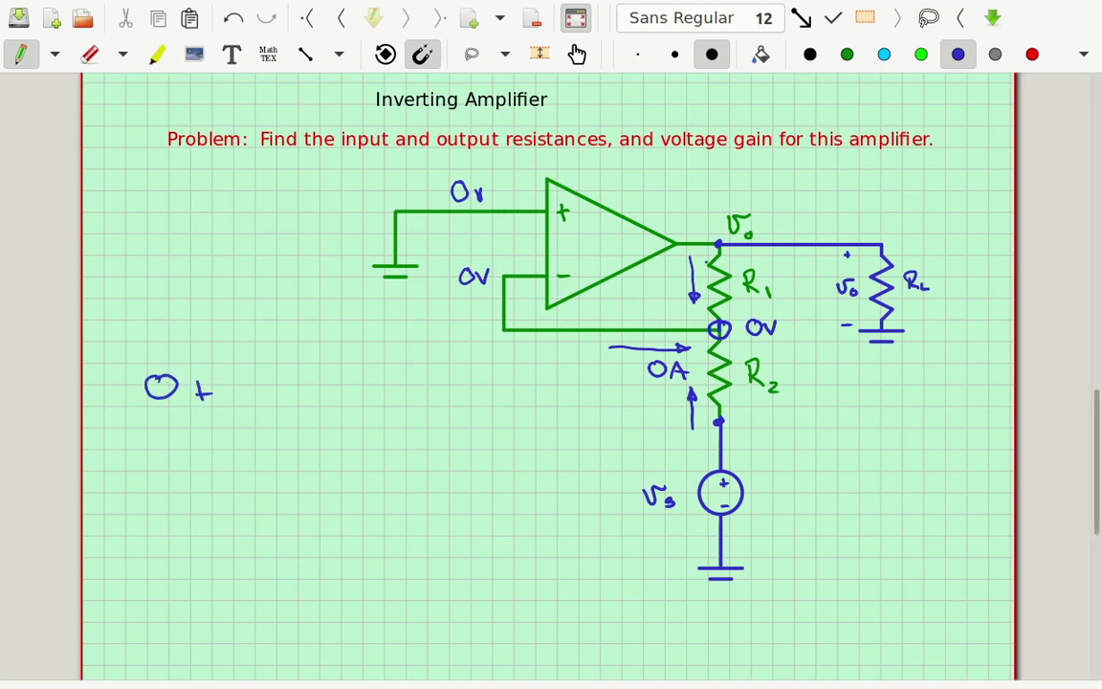
{"action": "mouse_move", "coordinate": [684, 246]}
{"action": "left_mouse_down"}
{"action": "mouse_move", "coordinate": [659, 284]}
{"action": "mouse_move", "coordinate": [681, 302]}
{"action": "mouse_move", "coordinate": [715, 306]}
{"action": "mouse_move", "coordinate": [709, 274]}
{"action": "left_mouse_up"}
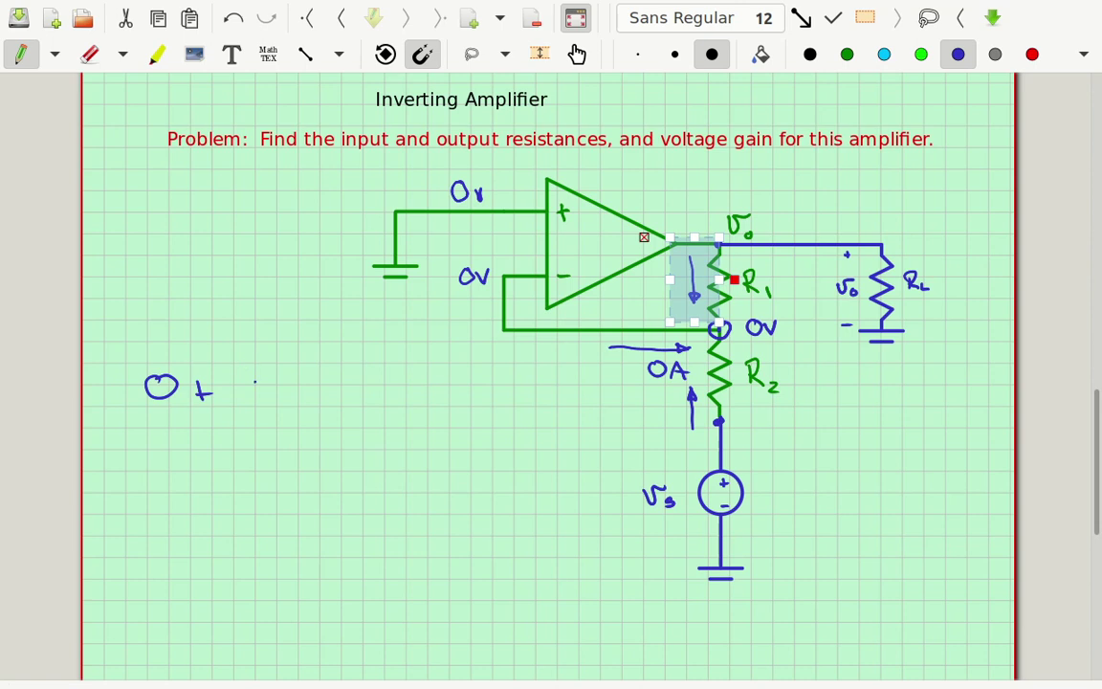
Write the node equation 0 + (vo−0)/R1 + (vs−0)/R2 = 0
{"action": "left_click", "coordinate": [242, 375]}
{"action": "mouse_move", "coordinate": [245, 366]}
{"action": "left_mouse_down"}
{"action": "mouse_move", "coordinate": [270, 367]}
{"action": "mouse_move", "coordinate": [274, 379]}
{"action": "mouse_move", "coordinate": [336, 369]}
{"action": "left_mouse_up"}
{"action": "mouse_move", "coordinate": [252, 396]}
{"action": "left_mouse_down"}
{"action": "mouse_move", "coordinate": [365, 396]}
{"action": "mouse_move", "coordinate": [309, 437]}
{"action": "mouse_move", "coordinate": [323, 410]}
{"action": "mouse_move", "coordinate": [341, 440]}
{"action": "left_mouse_up"}
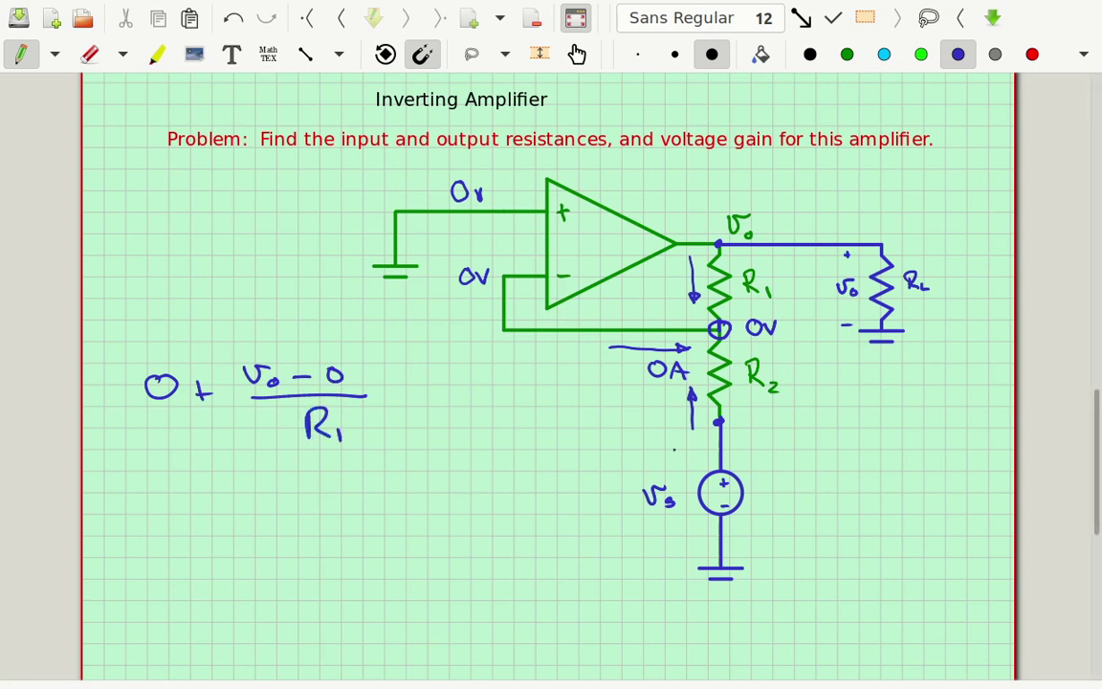
{"action": "mouse_move", "coordinate": [651, 398]}
{"action": "left_mouse_down"}
{"action": "mouse_move", "coordinate": [651, 439]}
{"action": "mouse_move", "coordinate": [682, 451]}
{"action": "mouse_move", "coordinate": [713, 406]}
{"action": "left_mouse_up"}
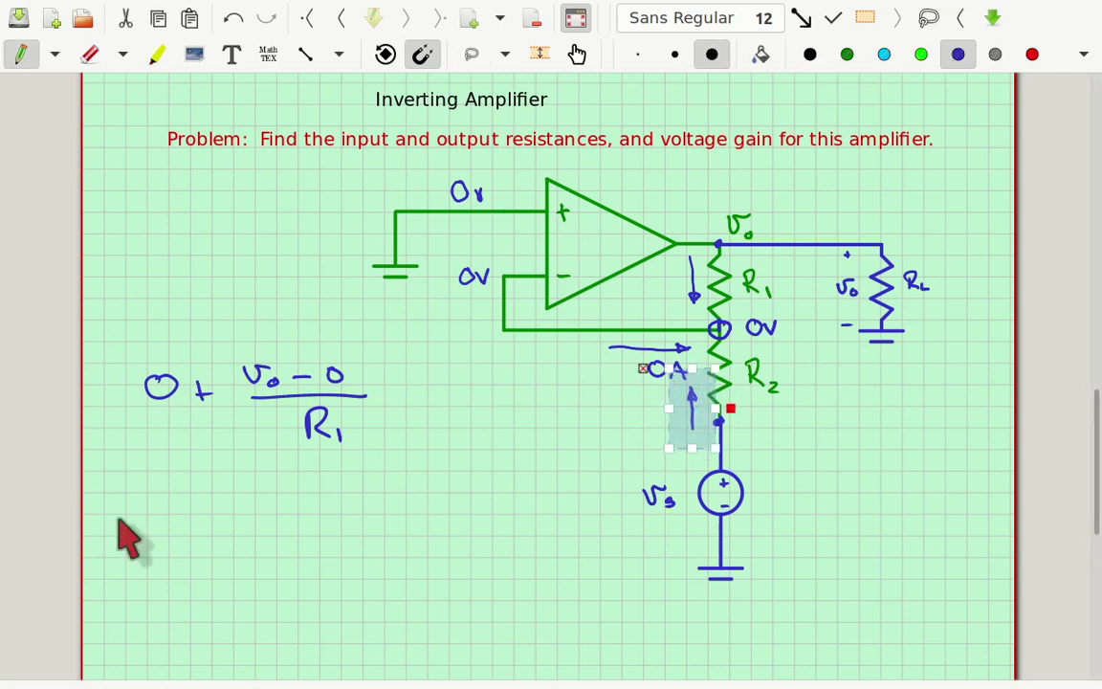
{"action": "mouse_move", "coordinate": [383, 393]}
{"action": "left_mouse_down"}
{"action": "mouse_move", "coordinate": [417, 378]}
{"action": "mouse_move", "coordinate": [422, 387]}
{"action": "mouse_move", "coordinate": [442, 376]}
{"action": "mouse_move", "coordinate": [469, 398]}
{"action": "mouse_move", "coordinate": [600, 402]}
{"action": "mouse_move", "coordinate": [499, 369]}
{"action": "left_mouse_up"}
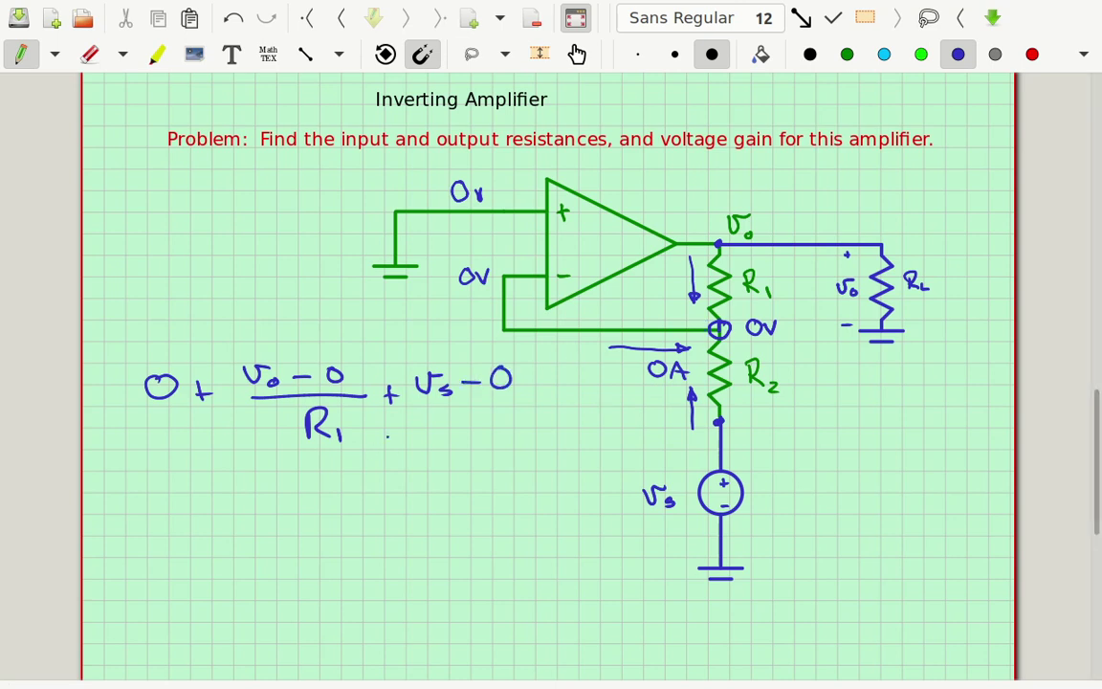
{"action": "left_click_drag", "start_coordinate": [415, 405], "coordinate": [522, 405]}
{"action": "left_click_drag", "start_coordinate": [459, 418], "coordinate": [459, 446]}
{"action": "mouse_move", "coordinate": [460, 420]}
{"action": "left_mouse_down"}
{"action": "mouse_move", "coordinate": [485, 445]}
{"action": "mouse_move", "coordinate": [510, 446]}
{"action": "left_mouse_up"}
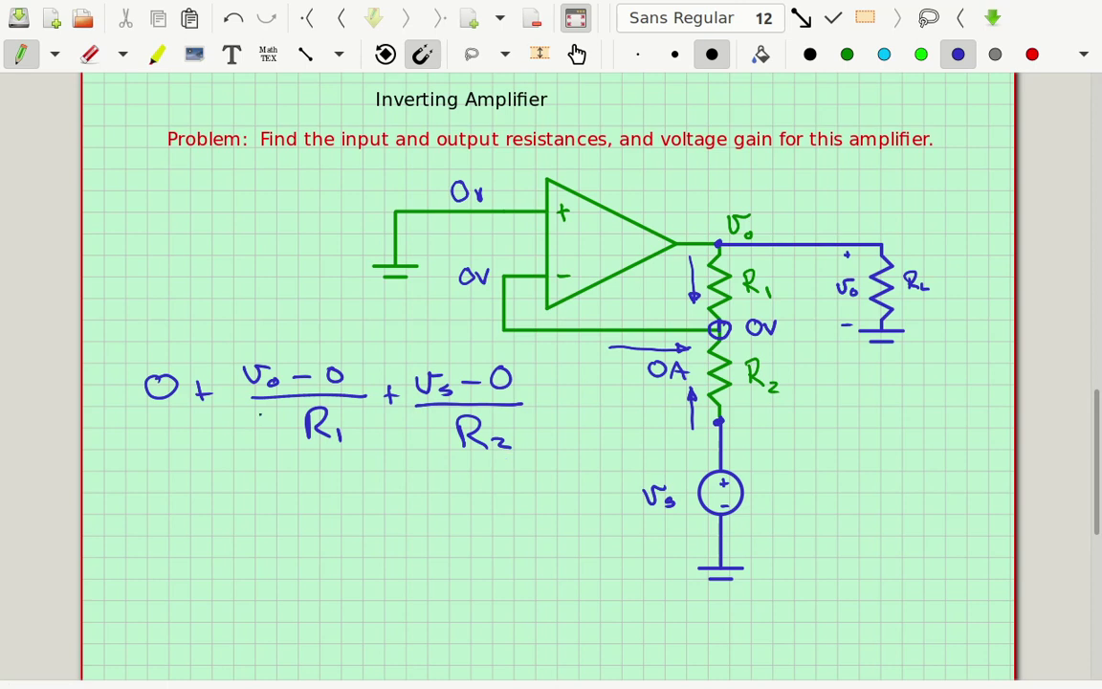
{"action": "mouse_move", "coordinate": [548, 396]}
{"action": "left_mouse_down"}
{"action": "mouse_move", "coordinate": [568, 395]}
{"action": "mouse_move", "coordinate": [570, 406]}
{"action": "mouse_move", "coordinate": [598, 382]}
{"action": "left_mouse_up"}
Rearrange it on the next line as vo/R1 = −1/R2 vs
{"action": "mouse_move", "coordinate": [170, 476]}
{"action": "left_mouse_down"}
{"action": "mouse_move", "coordinate": [199, 472]}
{"action": "mouse_move", "coordinate": [209, 488]}
{"action": "mouse_move", "coordinate": [164, 500]}
{"action": "mouse_move", "coordinate": [212, 531]}
{"action": "left_mouse_up"}
{"action": "left_click_drag", "start_coordinate": [218, 521], "coordinate": [219, 534]}
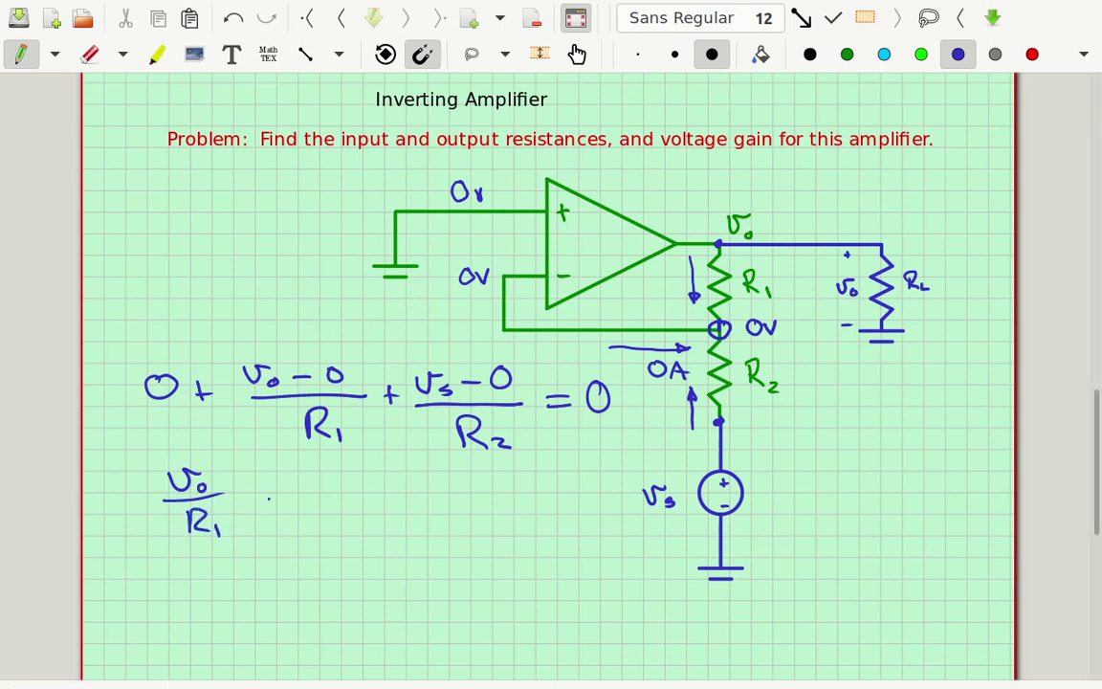
{"action": "mouse_move", "coordinate": [509, 344]}
{"action": "left_mouse_down"}
{"action": "mouse_move", "coordinate": [399, 393]}
{"action": "mouse_move", "coordinate": [531, 428]}
{"action": "mouse_move", "coordinate": [517, 388]}
{"action": "left_mouse_up"}
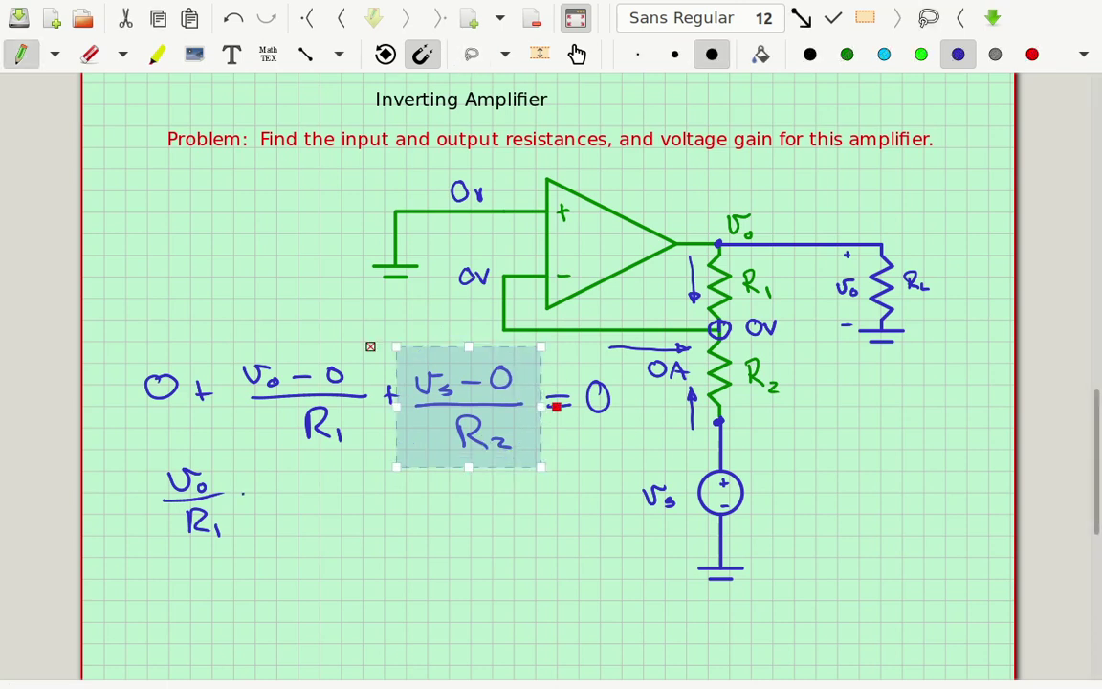
{"action": "mouse_move", "coordinate": [243, 486]}
{"action": "left_mouse_down"}
{"action": "mouse_move", "coordinate": [263, 485]}
{"action": "mouse_move", "coordinate": [264, 498]}
{"action": "mouse_move", "coordinate": [337, 484]}
{"action": "mouse_move", "coordinate": [392, 489]}
{"action": "mouse_move", "coordinate": [367, 528]}
{"action": "mouse_move", "coordinate": [408, 530]}
{"action": "left_mouse_up"}
{"action": "mouse_move", "coordinate": [423, 465]}
{"action": "left_mouse_down"}
{"action": "mouse_move", "coordinate": [450, 465]}
{"action": "mouse_move", "coordinate": [457, 490]}
{"action": "left_mouse_up"}
Write the solved line vo = R1/R2 vs, erasing the wrong subscript 1 in the denominator
{"action": "scroll", "coordinate": [529, 516], "scroll_direction": "down", "scroll_amount": 5}
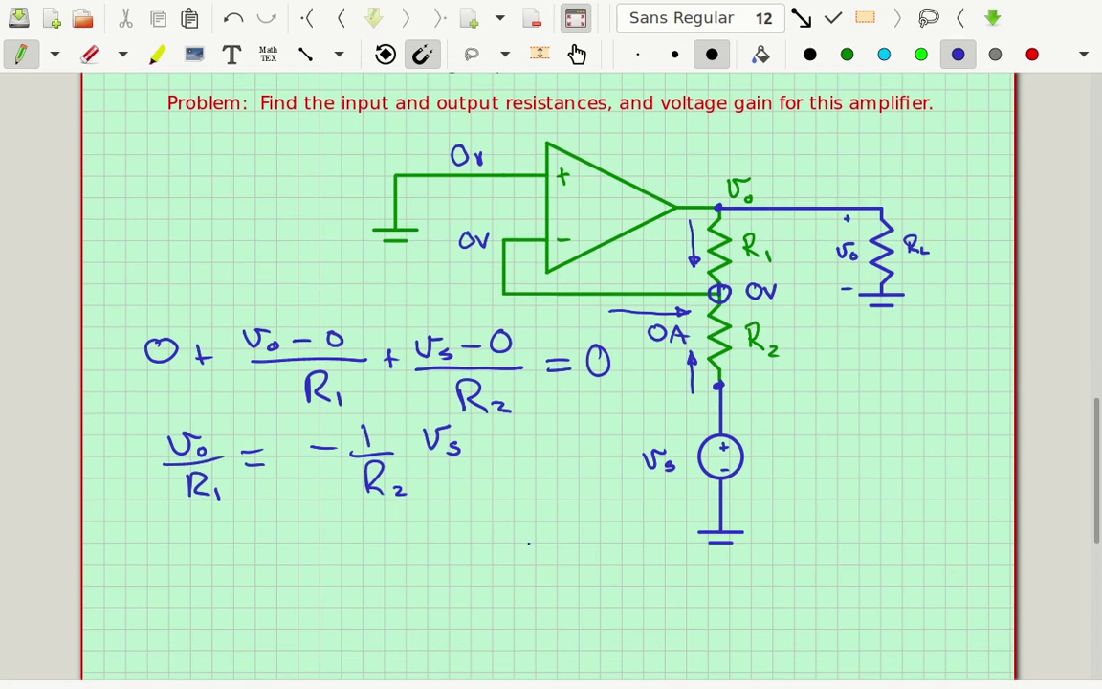
{"action": "mouse_move", "coordinate": [183, 427]}
{"action": "left_mouse_down"}
{"action": "mouse_move", "coordinate": [188, 446]}
{"action": "mouse_move", "coordinate": [205, 429]}
{"action": "mouse_move", "coordinate": [218, 442]}
{"action": "mouse_move", "coordinate": [282, 445]}
{"action": "mouse_move", "coordinate": [325, 432]}
{"action": "mouse_move", "coordinate": [382, 436]}
{"action": "mouse_move", "coordinate": [394, 443]}
{"action": "mouse_move", "coordinate": [365, 467]}
{"action": "mouse_move", "coordinate": [379, 479]}
{"action": "left_mouse_up"}
{"action": "left_click_drag", "start_coordinate": [387, 466], "coordinate": [388, 477]}
{"action": "left_click_drag", "start_coordinate": [414, 438], "coordinate": [432, 460]}
{"action": "key", "text": "ctrl+shift+e"}
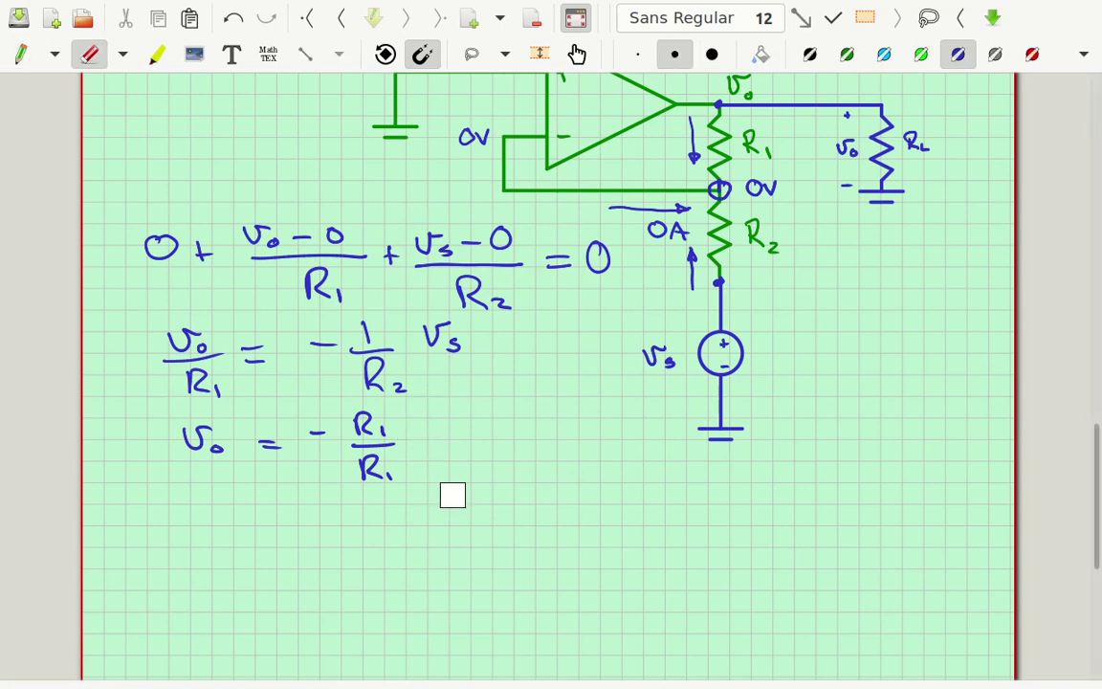
{"action": "key", "text": "ctrl+shift+p"}
{"action": "key", "text": "ctrl+shift+e"}
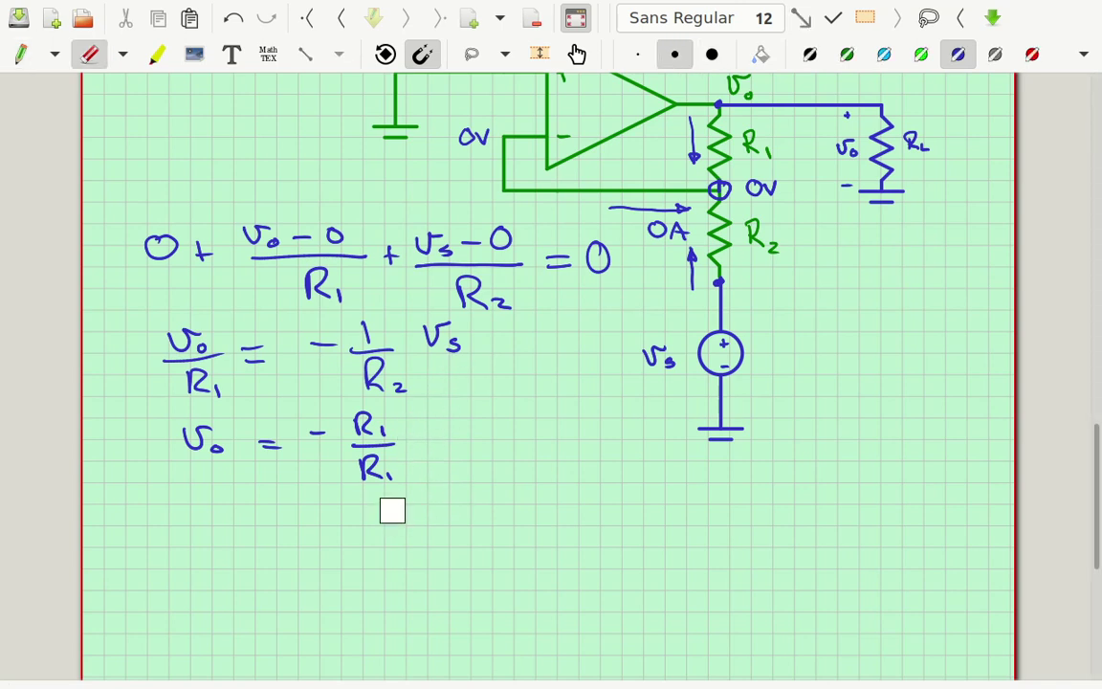
{"action": "mouse_move", "coordinate": [413, 470]}
{"action": "left_mouse_down"}
{"action": "mouse_move", "coordinate": [396, 460]}
{"action": "mouse_move", "coordinate": [391, 481]}
{"action": "left_mouse_up"}
{"action": "key", "text": "ctrl+shift+p"}
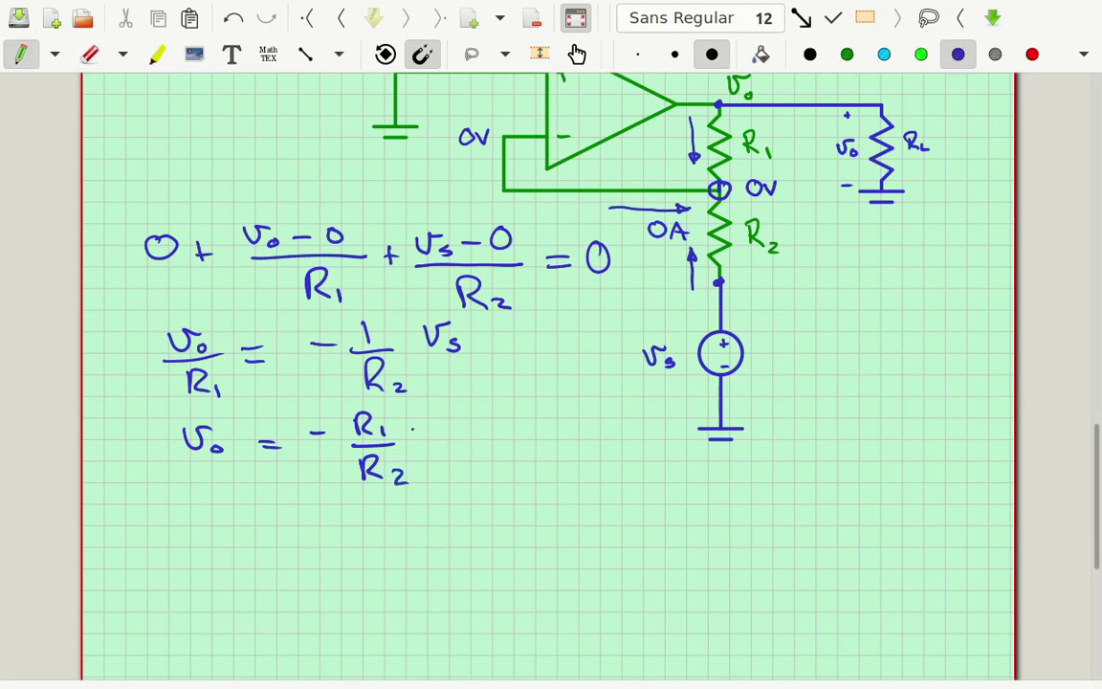
{"action": "mouse_move", "coordinate": [418, 424]}
{"action": "left_mouse_down"}
{"action": "mouse_move", "coordinate": [437, 422]}
{"action": "mouse_move", "coordinate": [446, 441]}
{"action": "left_mouse_up"}
Bracket −R1/R2 and conclude with Av = −R1/R2
{"action": "left_click_drag", "start_coordinate": [310, 403], "coordinate": [330, 490]}
{"action": "mouse_move", "coordinate": [392, 406]}
{"action": "left_mouse_down"}
{"action": "mouse_move", "coordinate": [414, 442]}
{"action": "mouse_move", "coordinate": [409, 484]}
{"action": "left_mouse_up"}
{"action": "mouse_move", "coordinate": [357, 536]}
{"action": "left_mouse_down"}
{"action": "mouse_move", "coordinate": [379, 534]}
{"action": "mouse_move", "coordinate": [375, 519]}
{"action": "mouse_move", "coordinate": [444, 520]}
{"action": "mouse_move", "coordinate": [483, 497]}
{"action": "left_mouse_up"}
{"action": "mouse_move", "coordinate": [498, 483]}
{"action": "left_mouse_down"}
{"action": "mouse_move", "coordinate": [497, 514]}
{"action": "mouse_move", "coordinate": [523, 509]}
{"action": "mouse_move", "coordinate": [503, 539]}
{"action": "mouse_move", "coordinate": [549, 542]}
{"action": "left_mouse_up"}
Lasso-select strokes freehand, ending with the Vo label at the op-amp output
{"action": "key", "text": "ctrl+shift+g"}
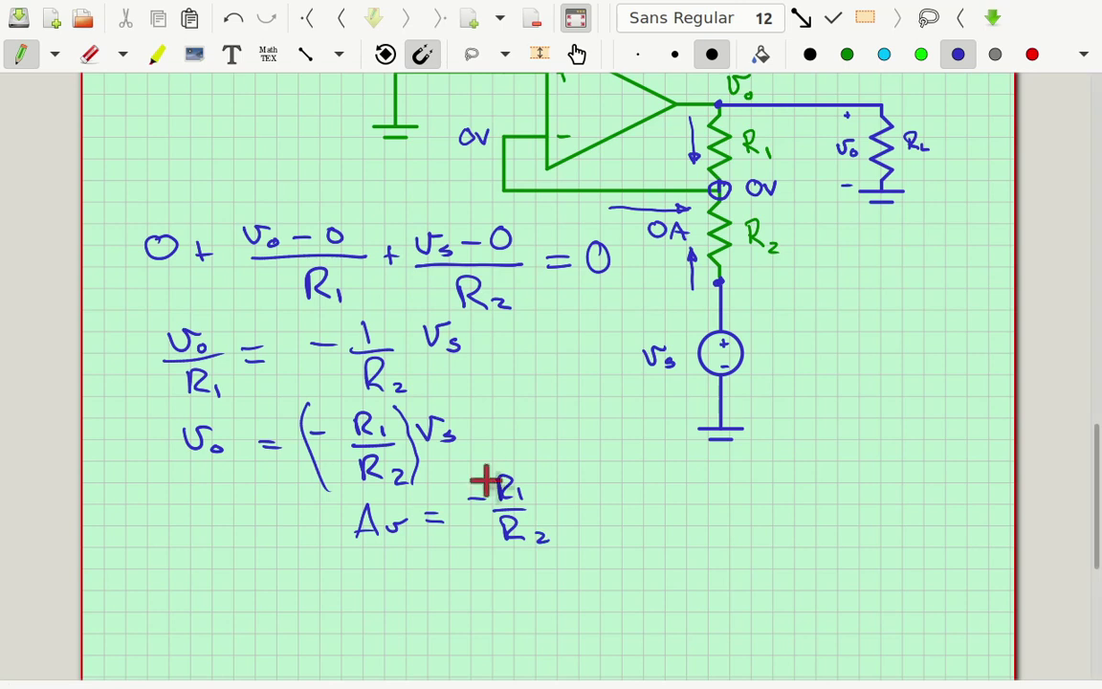
{"action": "mouse_move", "coordinate": [460, 490]}
{"action": "left_mouse_down"}
{"action": "mouse_move", "coordinate": [474, 516]}
{"action": "mouse_move", "coordinate": [494, 484]}
{"action": "left_mouse_up"}
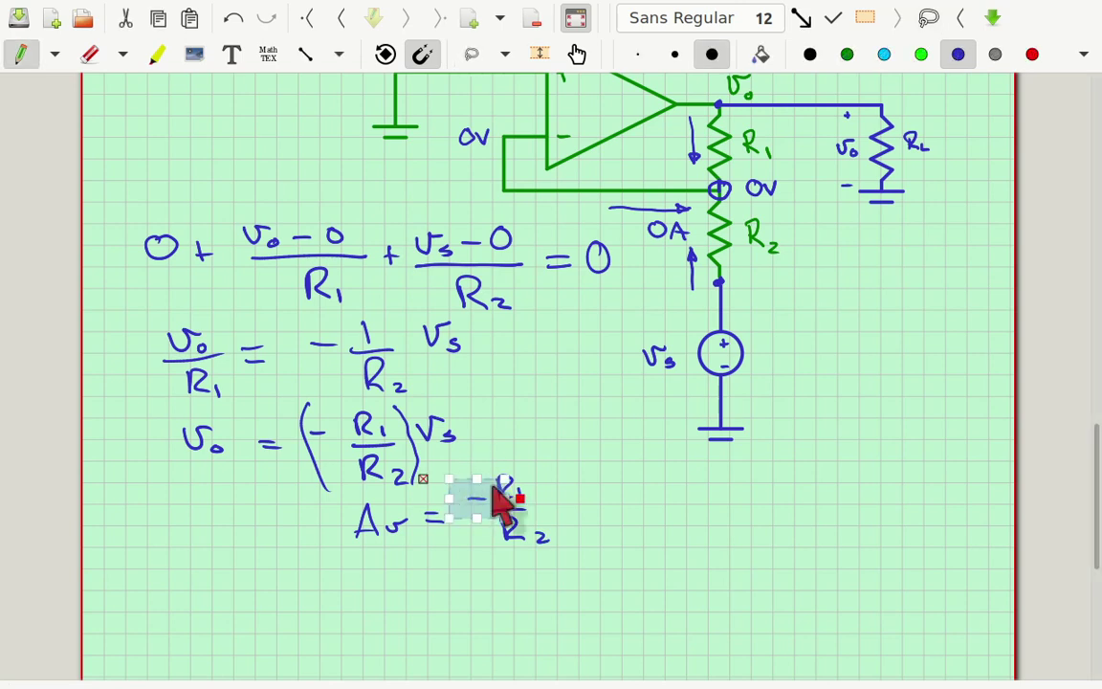
{"action": "scroll", "coordinate": [524, 376], "scroll_direction": "up", "scroll_amount": 4}
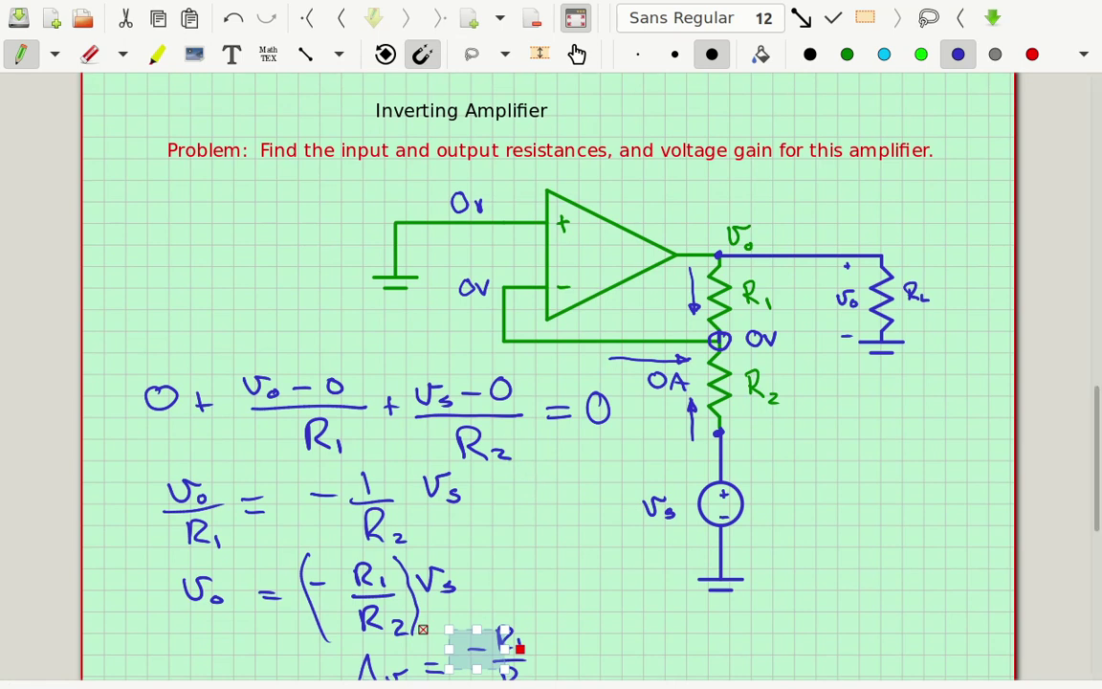
{"action": "mouse_move", "coordinate": [726, 462]}
{"action": "left_mouse_down"}
{"action": "mouse_move", "coordinate": [634, 530]}
{"action": "mouse_move", "coordinate": [749, 487]}
{"action": "left_mouse_up"}
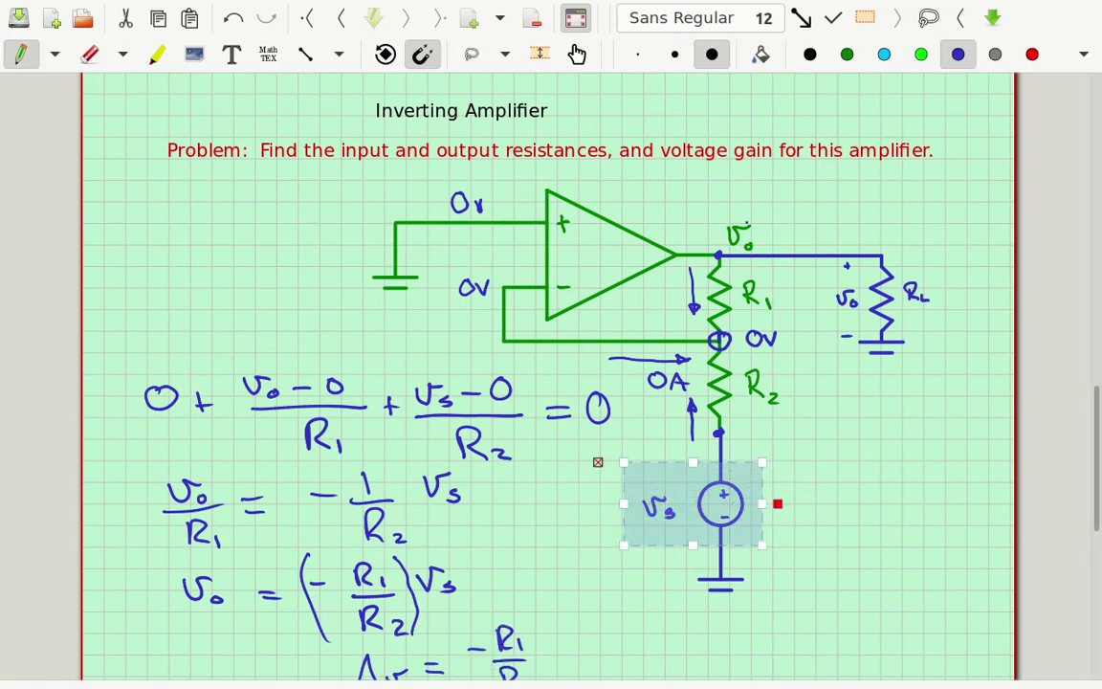
{"action": "mouse_move", "coordinate": [708, 203]}
{"action": "left_mouse_down"}
{"action": "mouse_move", "coordinate": [683, 234]}
{"action": "mouse_move", "coordinate": [758, 266]}
{"action": "mouse_move", "coordinate": [738, 211]}
{"action": "left_mouse_up"}
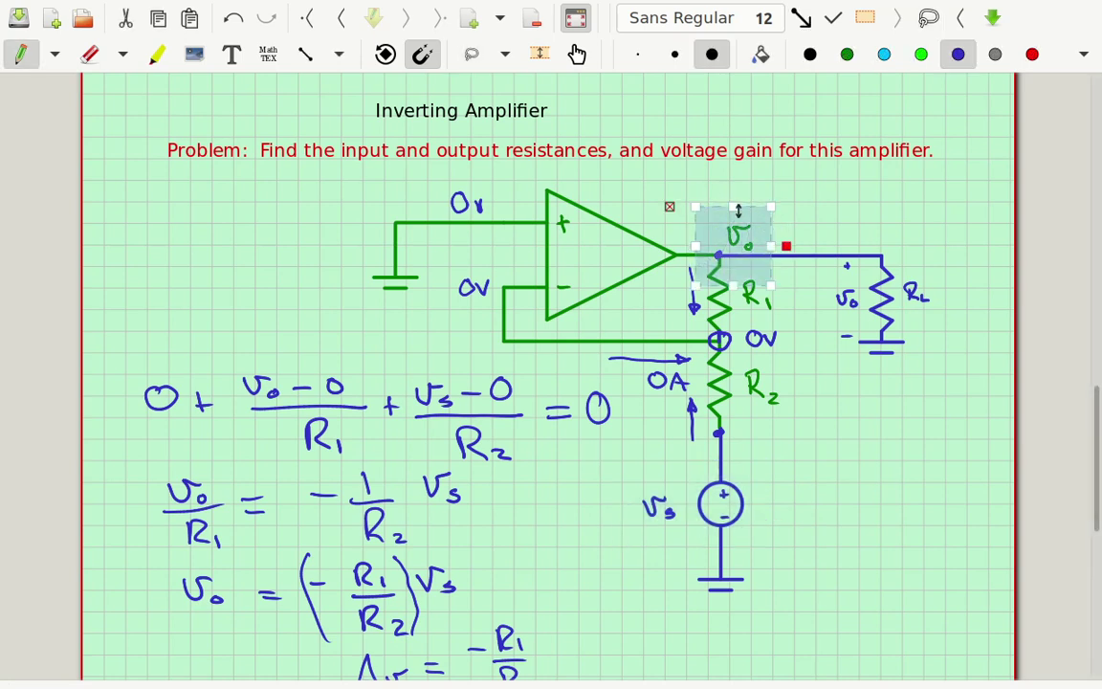
{"action": "scroll", "coordinate": [585, 526], "scroll_direction": "down", "scroll_amount": 4}
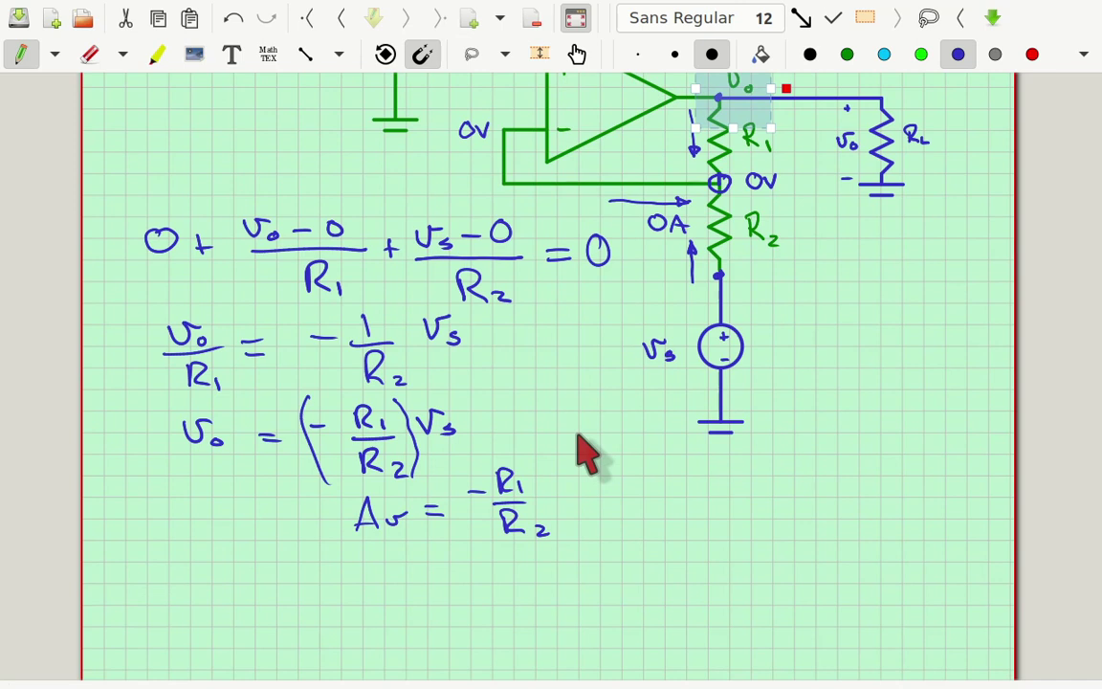
Turn the Vo label red, underline Av = −R1/R2 in red, and write Ro = 0 in blue
{"action": "left_click", "coordinate": [1032, 54]}
{"action": "left_click_drag", "start_coordinate": [361, 562], "coordinate": [557, 555]}
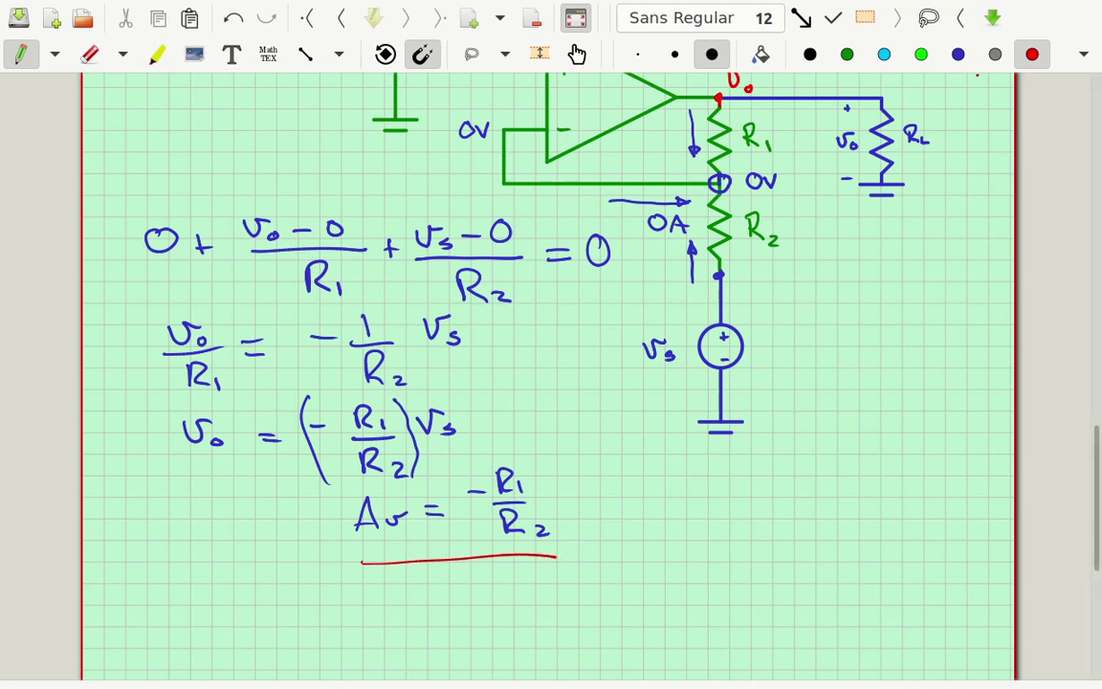
{"action": "left_click", "coordinate": [960, 55]}
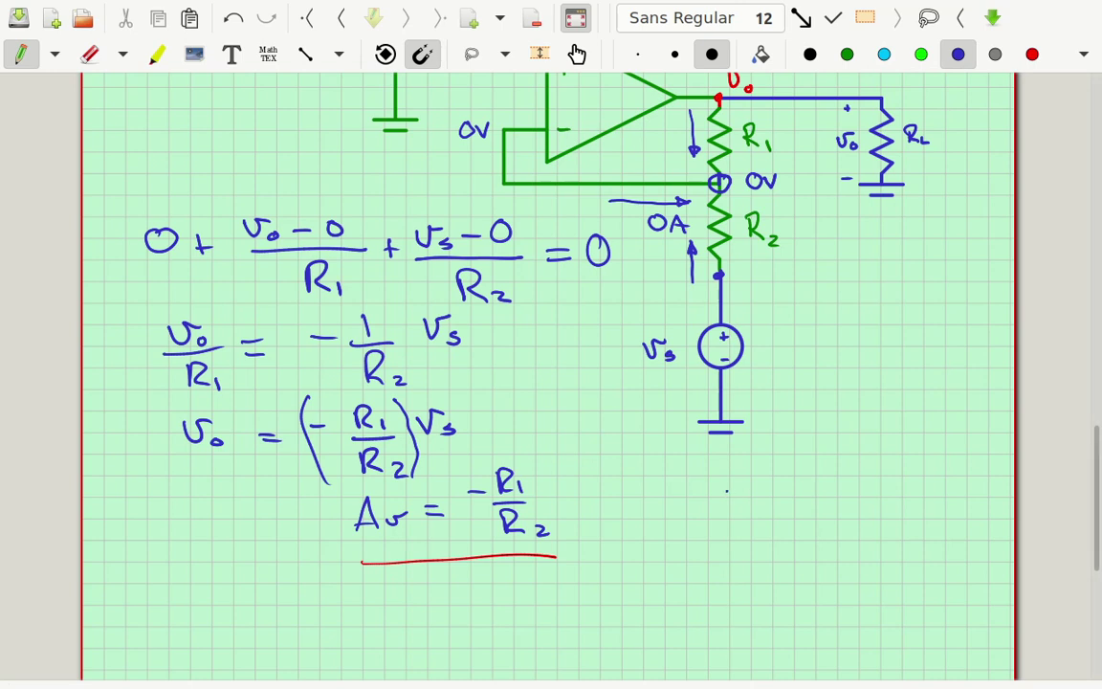
{"action": "mouse_move", "coordinate": [654, 468]}
{"action": "left_mouse_down"}
{"action": "mouse_move", "coordinate": [654, 504]}
{"action": "mouse_move", "coordinate": [669, 504]}
{"action": "left_mouse_up"}
{"action": "mouse_move", "coordinate": [677, 491]}
{"action": "left_mouse_down"}
{"action": "mouse_move", "coordinate": [673, 502]}
{"action": "mouse_move", "coordinate": [727, 474]}
{"action": "mouse_move", "coordinate": [761, 494]}
{"action": "mouse_move", "coordinate": [745, 475]}
{"action": "left_mouse_up"}
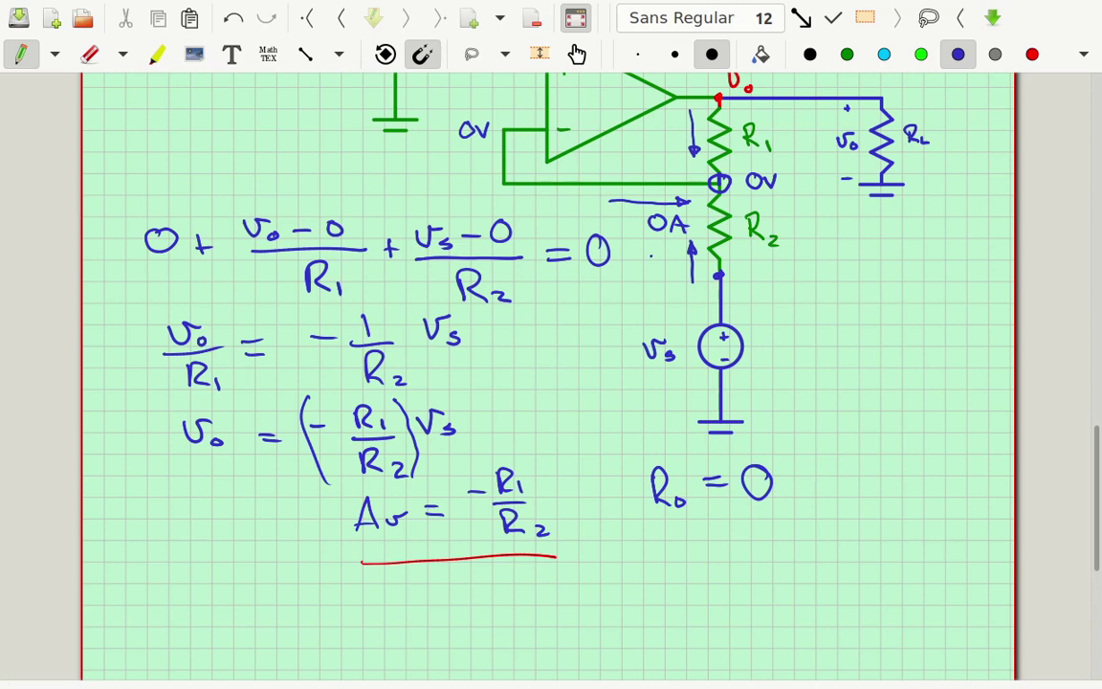
Back on the amplifier model page, draw an ii current arrow into the Ri input
{"action": "scroll", "coordinate": [605, 524], "scroll_direction": "up", "scroll_amount": 4}
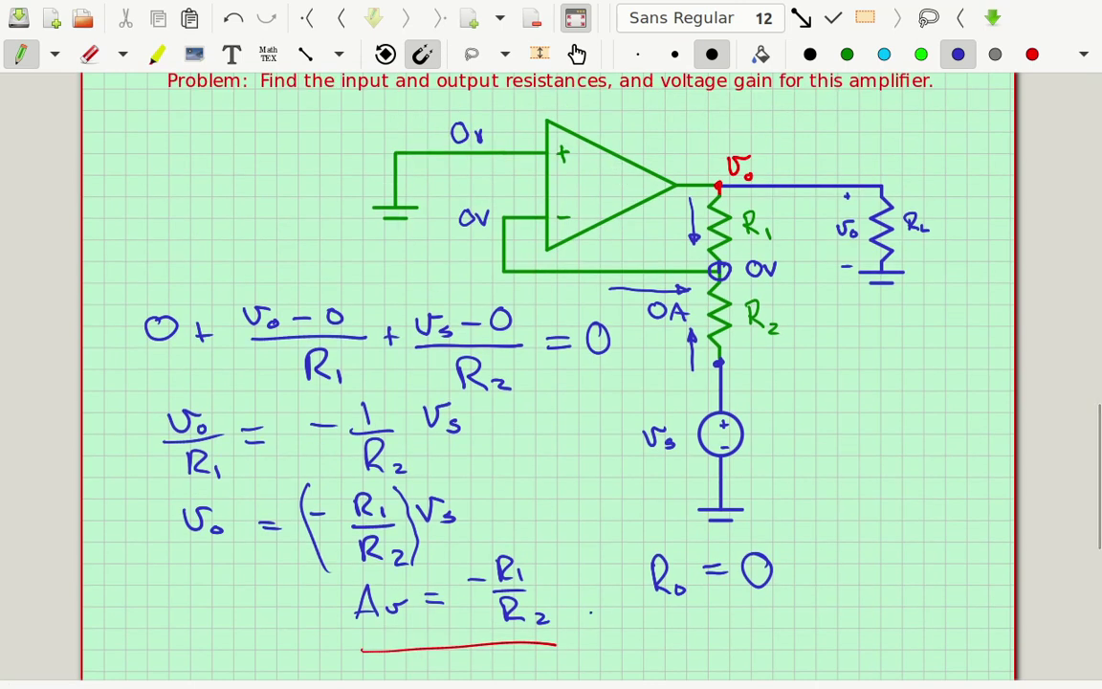
{"action": "scroll", "coordinate": [529, 547], "scroll_direction": "up", "scroll_amount": 15}
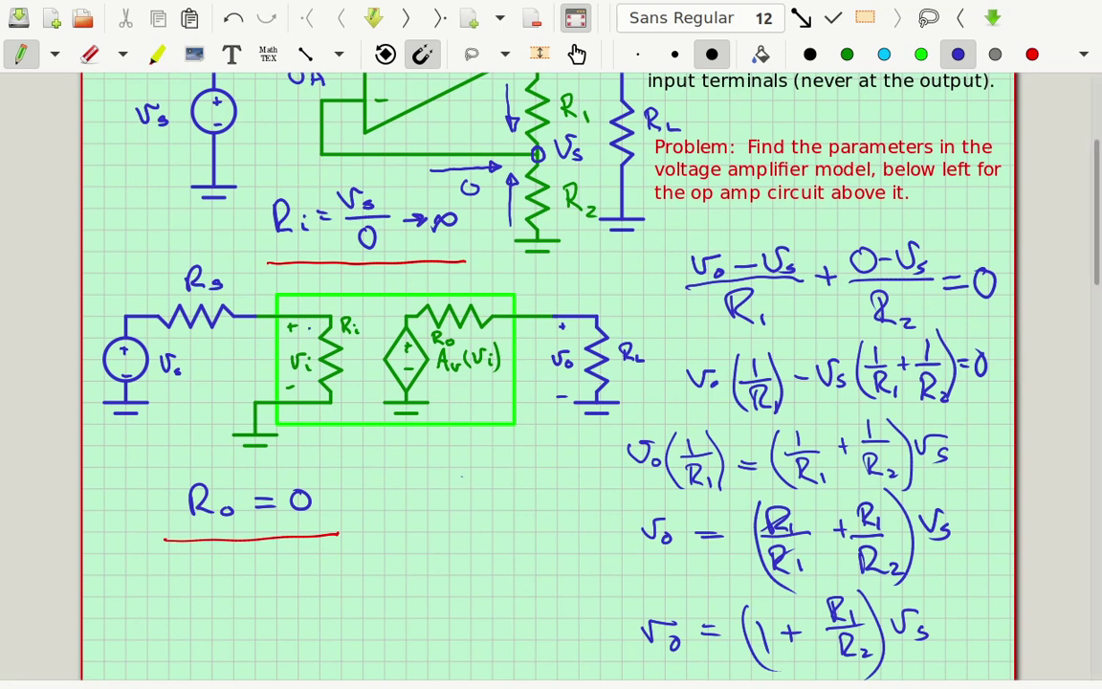
{"action": "mouse_move", "coordinate": [270, 315]}
{"action": "left_mouse_down"}
{"action": "mouse_move", "coordinate": [271, 361]}
{"action": "mouse_move", "coordinate": [293, 396]}
{"action": "mouse_move", "coordinate": [308, 394]}
{"action": "mouse_move", "coordinate": [325, 340]}
{"action": "left_mouse_up"}
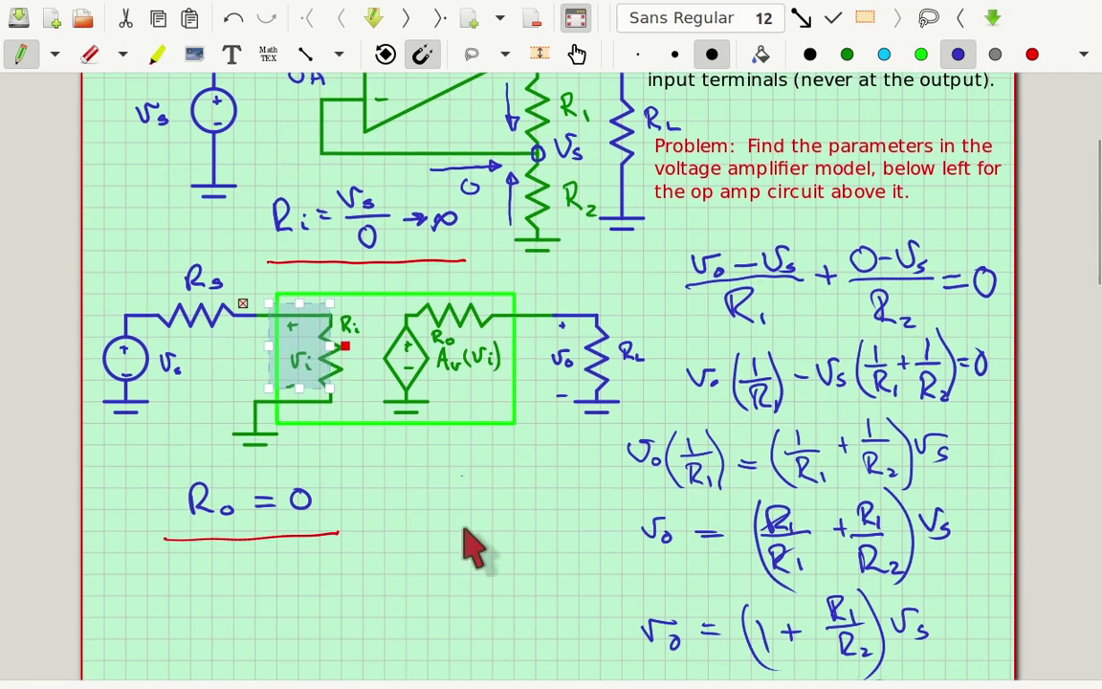
{"action": "mouse_move", "coordinate": [215, 337]}
{"action": "left_mouse_down"}
{"action": "mouse_move", "coordinate": [256, 334]}
{"action": "mouse_move", "coordinate": [233, 371]}
{"action": "mouse_move", "coordinate": [251, 372]}
{"action": "left_mouse_up"}
{"action": "left_click", "coordinate": [251, 350]}
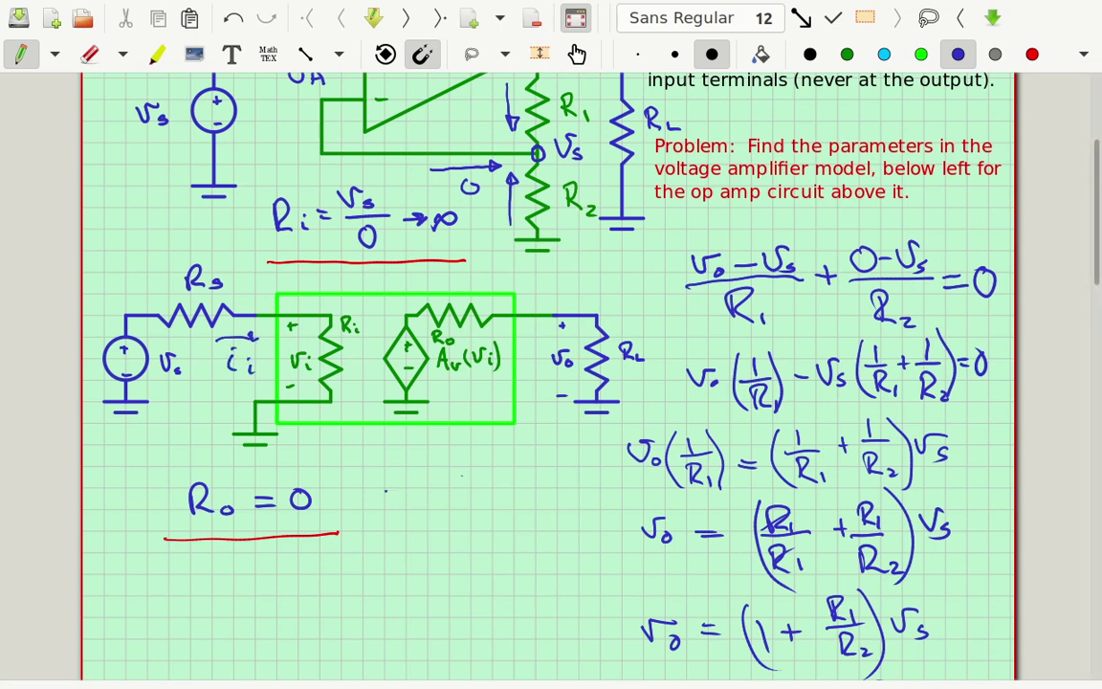
Write Ri = vi/ii below Ro = 0, then return to the Inverting Amplifier page
{"action": "mouse_move", "coordinate": [183, 574]}
{"action": "left_mouse_down"}
{"action": "mouse_move", "coordinate": [183, 599]}
{"action": "mouse_move", "coordinate": [267, 577]}
{"action": "mouse_move", "coordinate": [268, 587]}
{"action": "left_mouse_up"}
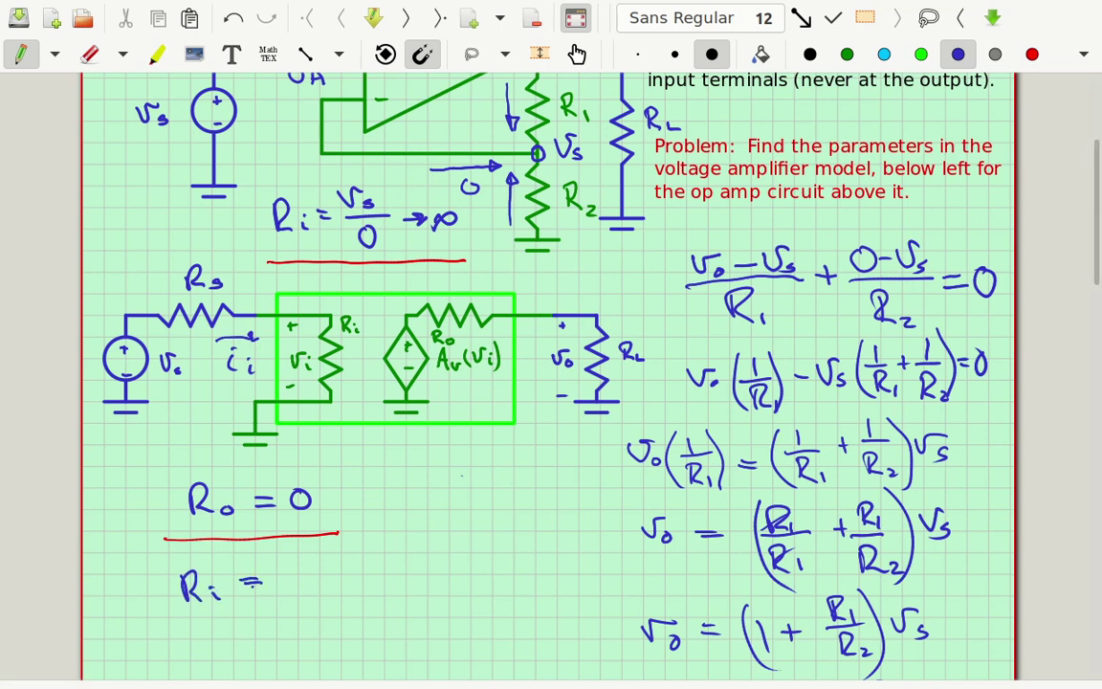
{"action": "mouse_move", "coordinate": [295, 548]}
{"action": "left_mouse_down"}
{"action": "mouse_move", "coordinate": [317, 547]}
{"action": "mouse_move", "coordinate": [327, 571]}
{"action": "mouse_move", "coordinate": [347, 574]}
{"action": "mouse_move", "coordinate": [328, 610]}
{"action": "mouse_move", "coordinate": [340, 613]}
{"action": "left_mouse_up"}
{"action": "left_click", "coordinate": [326, 551]}
{"action": "left_click", "coordinate": [327, 585]}
{"action": "left_click", "coordinate": [340, 596]}
{"action": "left_click", "coordinate": [359, 588]}
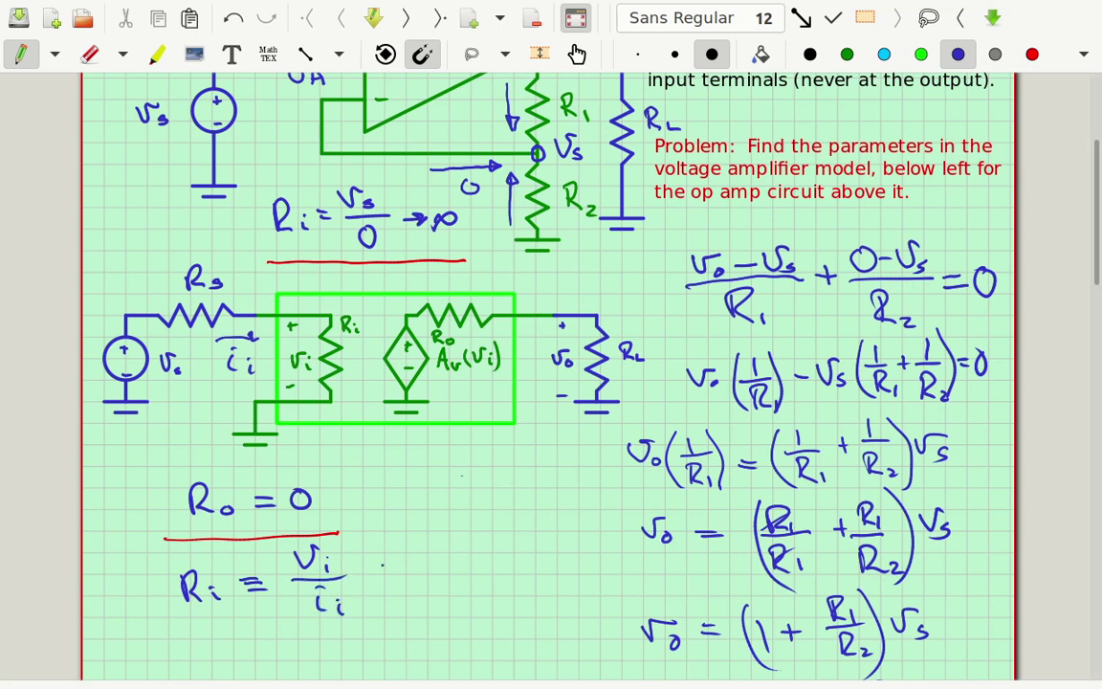
{"action": "scroll", "coordinate": [587, 520], "scroll_direction": "down", "scroll_amount": 10}
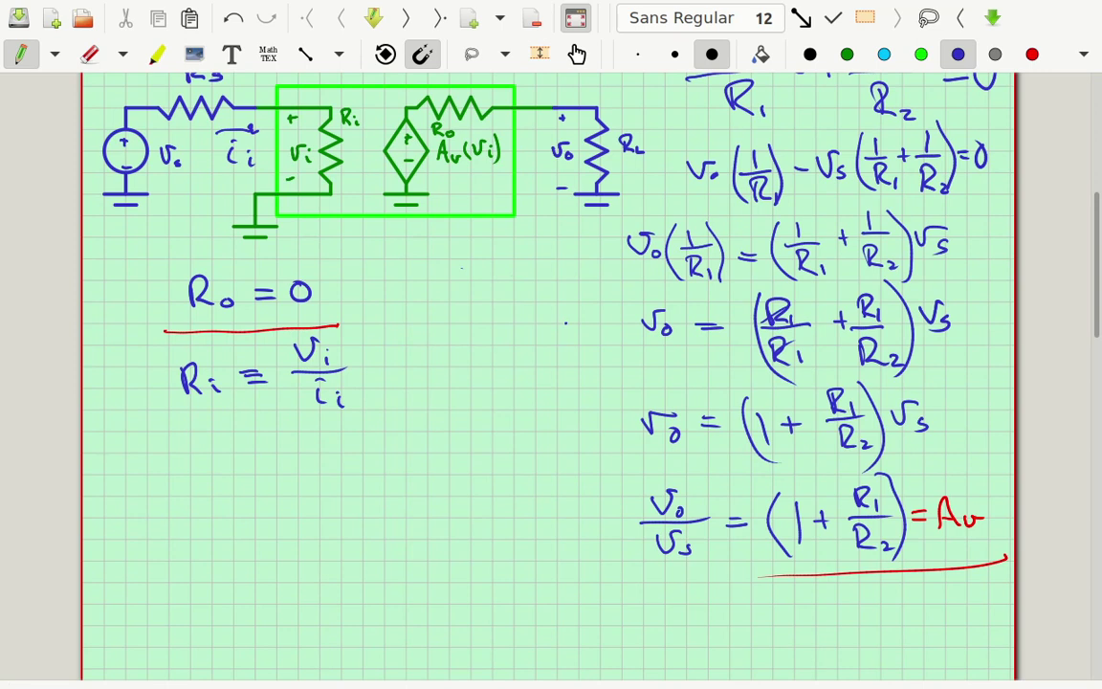
{"action": "scroll", "coordinate": [587, 520], "scroll_direction": "down", "scroll_amount": 7}
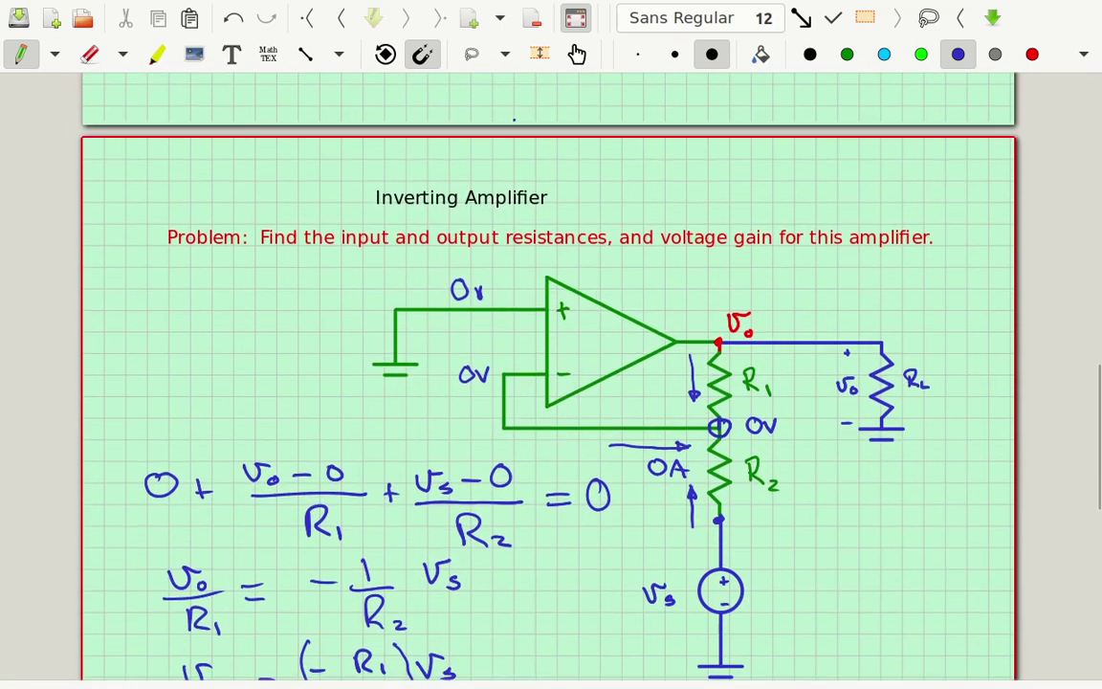
Mark the source's + and − terminals, label its voltage vi, and label the input current ii
{"action": "scroll", "coordinate": [826, 564], "scroll_direction": "down", "scroll_amount": 2}
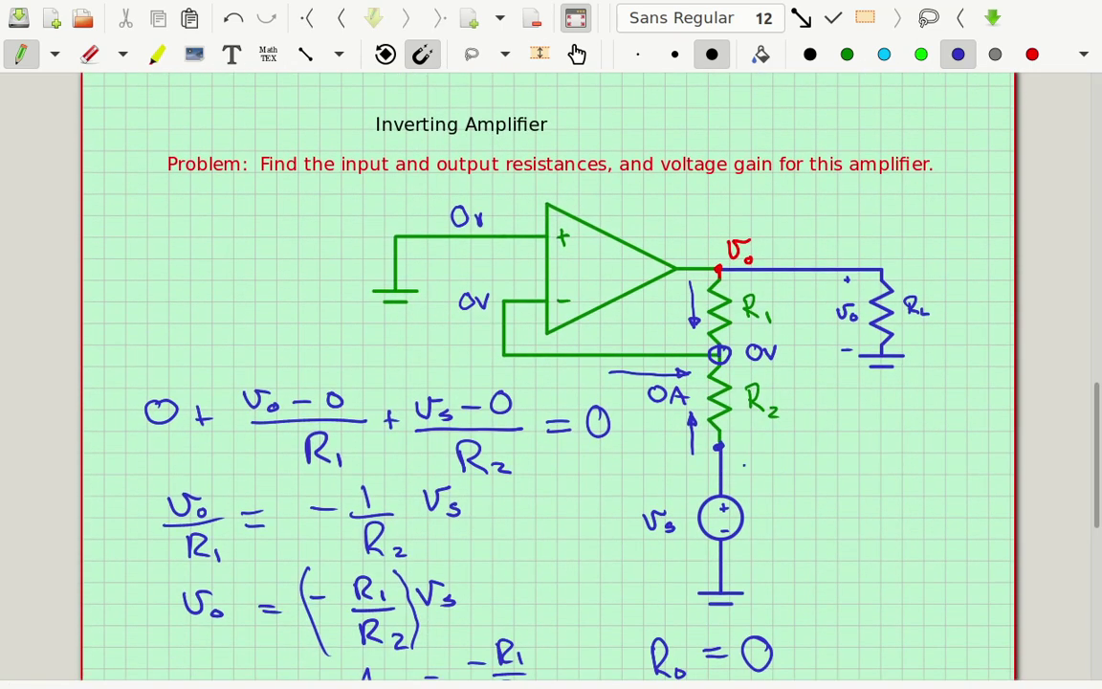
{"action": "left_click_drag", "start_coordinate": [761, 457], "coordinate": [767, 464]}
{"action": "left_click_drag", "start_coordinate": [759, 574], "coordinate": [784, 571]}
{"action": "mouse_move", "coordinate": [762, 499]}
{"action": "left_mouse_down"}
{"action": "mouse_move", "coordinate": [771, 520]}
{"action": "mouse_move", "coordinate": [784, 497]}
{"action": "mouse_move", "coordinate": [792, 522]}
{"action": "left_mouse_up"}
{"action": "left_click", "coordinate": [790, 498]}
{"action": "mouse_move", "coordinate": [654, 432]}
{"action": "left_mouse_down"}
{"action": "mouse_move", "coordinate": [689, 399]}
{"action": "mouse_move", "coordinate": [695, 422]}
{"action": "mouse_move", "coordinate": [694, 403]}
{"action": "mouse_move", "coordinate": [656, 408]}
{"action": "mouse_move", "coordinate": [646, 451]}
{"action": "mouse_move", "coordinate": [675, 466]}
{"action": "mouse_move", "coordinate": [713, 425]}
{"action": "left_mouse_up"}
{"action": "left_click", "coordinate": [666, 432]}
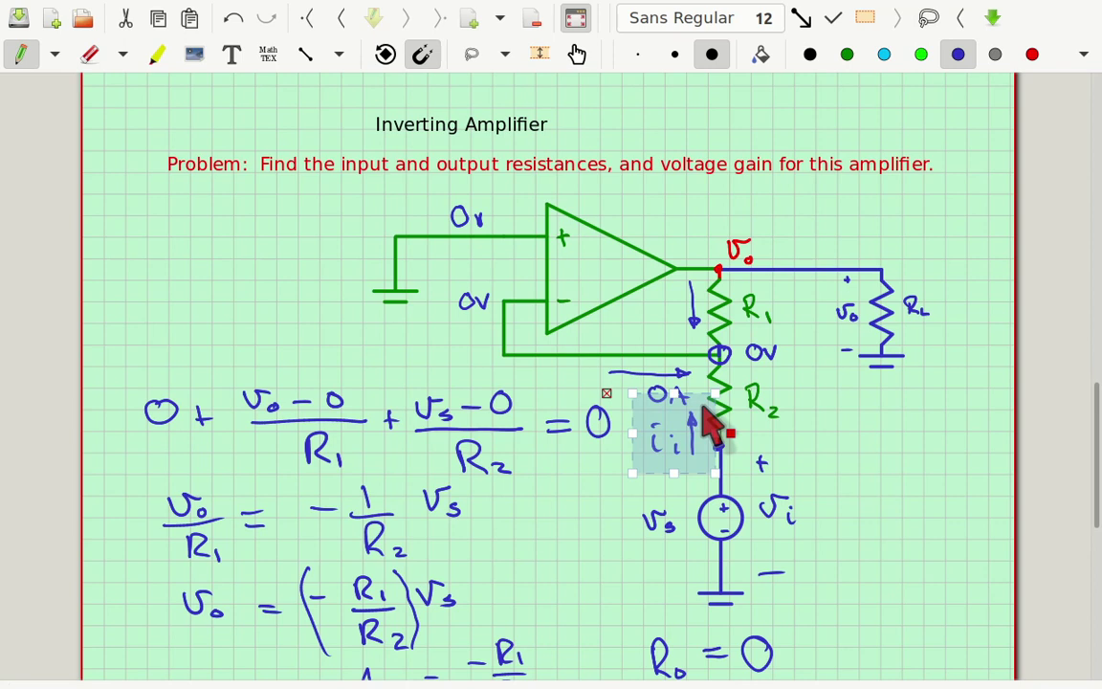
Write the node equation ii = (vi − 0)/R2 beside the circuit
{"action": "mouse_move", "coordinate": [775, 342]}
{"action": "left_mouse_down"}
{"action": "mouse_move", "coordinate": [726, 351]}
{"action": "mouse_move", "coordinate": [735, 368]}
{"action": "mouse_move", "coordinate": [775, 345]}
{"action": "left_mouse_up"}
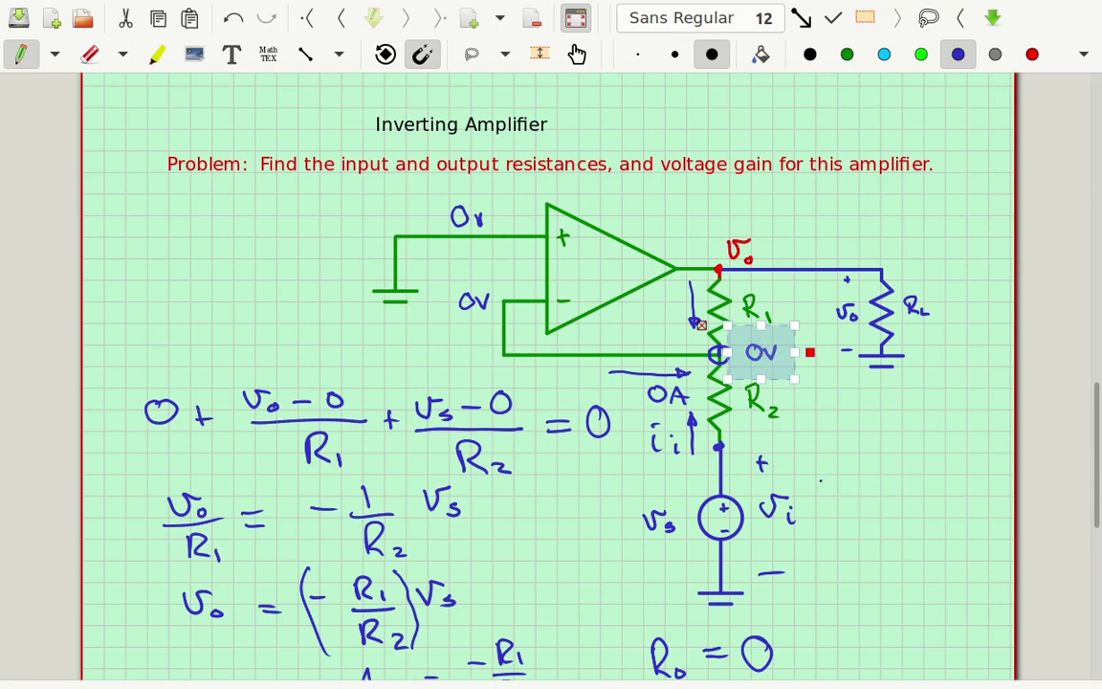
{"action": "mouse_move", "coordinate": [828, 442]}
{"action": "left_mouse_down"}
{"action": "mouse_move", "coordinate": [829, 460]}
{"action": "mouse_move", "coordinate": [872, 446]}
{"action": "left_mouse_up"}
{"action": "left_click", "coordinate": [841, 449]}
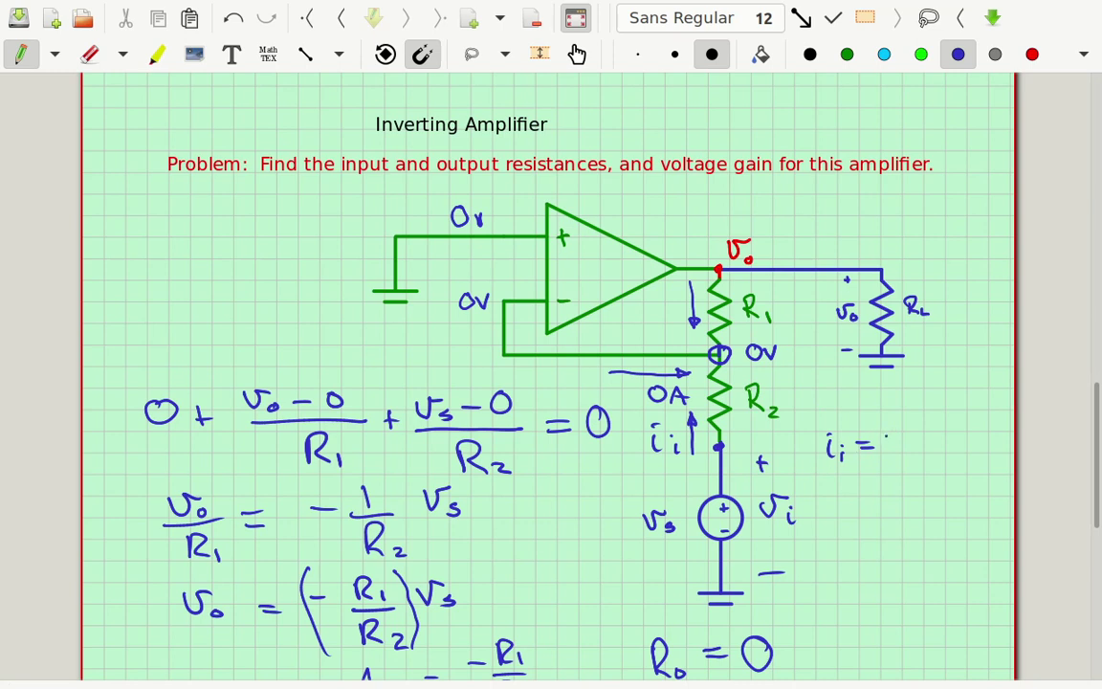
{"action": "mouse_move", "coordinate": [889, 413]}
{"action": "left_mouse_down"}
{"action": "mouse_move", "coordinate": [919, 430]}
{"action": "mouse_move", "coordinate": [947, 412]}
{"action": "left_mouse_up"}
{"action": "left_click", "coordinate": [916, 414]}
{"action": "mouse_move", "coordinate": [888, 438]}
{"action": "left_mouse_down"}
{"action": "mouse_move", "coordinate": [917, 472]}
{"action": "mouse_move", "coordinate": [923, 458]}
{"action": "mouse_move", "coordinate": [952, 475]}
{"action": "left_mouse_up"}
{"action": "left_click", "coordinate": [852, 513]}
Write vi/ii = R2 below it, then conclude Ri = R2
{"action": "mouse_move", "coordinate": [842, 506]}
{"action": "left_mouse_down"}
{"action": "mouse_move", "coordinate": [841, 531]}
{"action": "mouse_move", "coordinate": [857, 531]}
{"action": "mouse_move", "coordinate": [859, 559]}
{"action": "mouse_move", "coordinate": [906, 529]}
{"action": "mouse_move", "coordinate": [923, 535]}
{"action": "mouse_move", "coordinate": [930, 511]}
{"action": "mouse_move", "coordinate": [964, 540]}
{"action": "left_mouse_up"}
{"action": "left_click", "coordinate": [857, 539]}
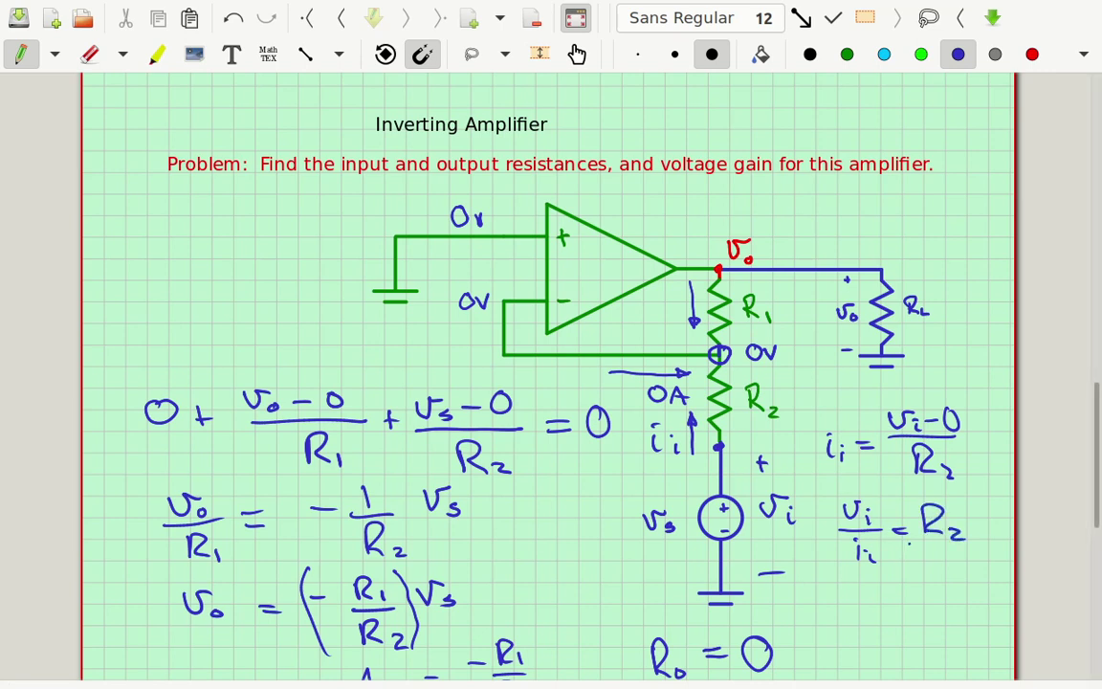
{"action": "mouse_move", "coordinate": [833, 584]}
{"action": "left_mouse_down"}
{"action": "mouse_move", "coordinate": [854, 608]}
{"action": "mouse_move", "coordinate": [899, 588]}
{"action": "left_mouse_up"}
{"action": "left_click", "coordinate": [867, 593]}
{"action": "mouse_move", "coordinate": [878, 600]}
{"action": "left_mouse_down"}
{"action": "mouse_move", "coordinate": [919, 581]}
{"action": "mouse_move", "coordinate": [921, 606]}
{"action": "mouse_move", "coordinate": [947, 607]}
{"action": "left_mouse_up"}
{"action": "left_click_drag", "start_coordinate": [947, 591], "coordinate": [959, 605]}
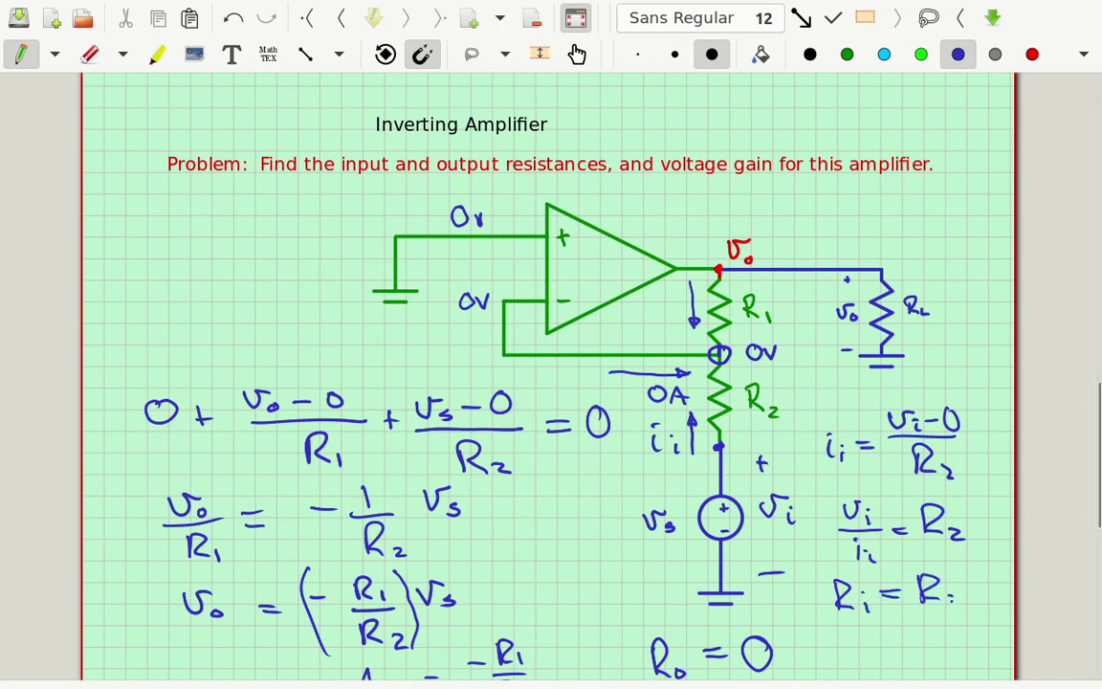
Underline Ri = R2 in red ink
{"action": "left_click", "coordinate": [1031, 54]}
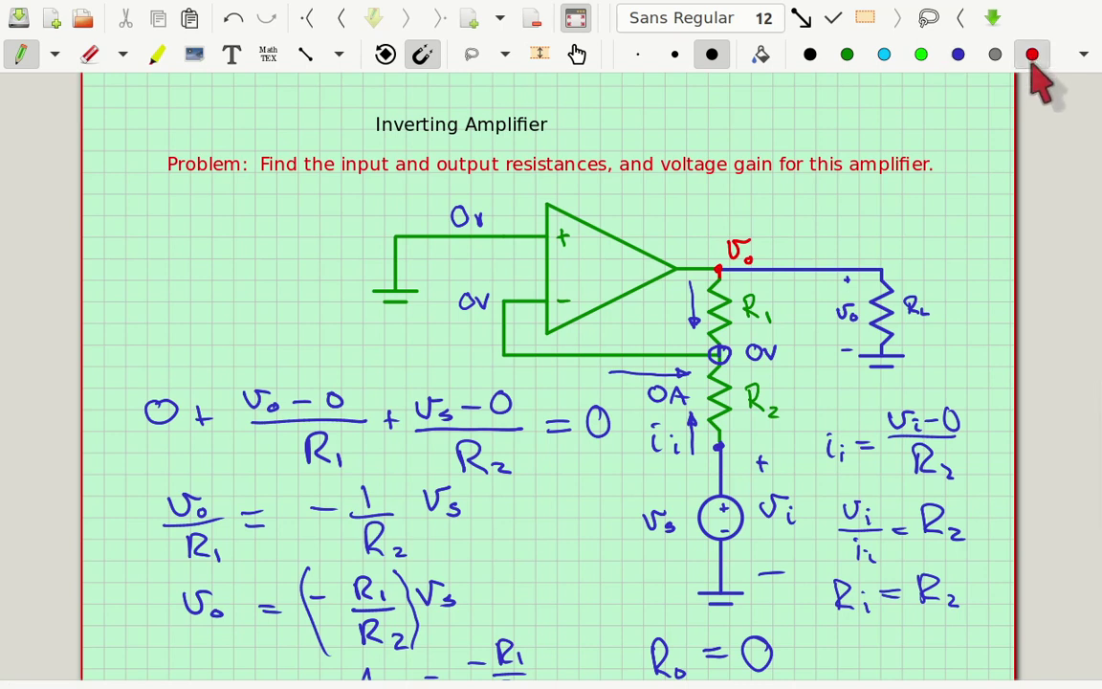
{"action": "left_click_drag", "start_coordinate": [826, 627], "coordinate": [966, 620]}
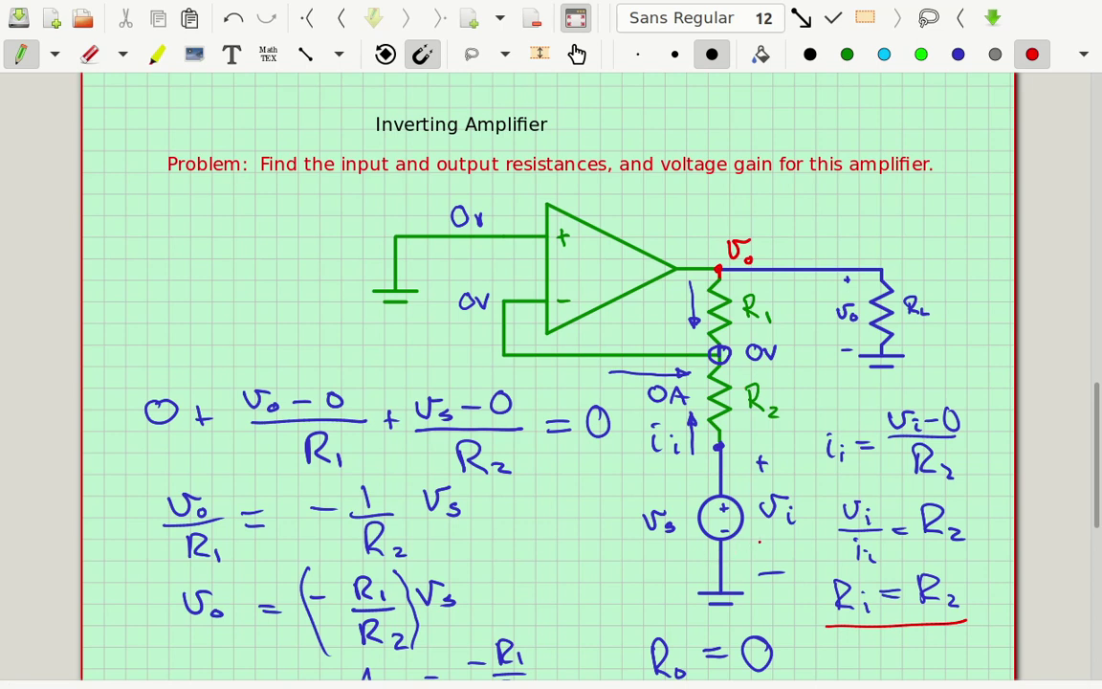
Scroll back up to the earlier page with the op-amp rules and amplifier model
{"action": "scroll", "coordinate": [803, 173], "scroll_direction": "down", "scroll_amount": 1}
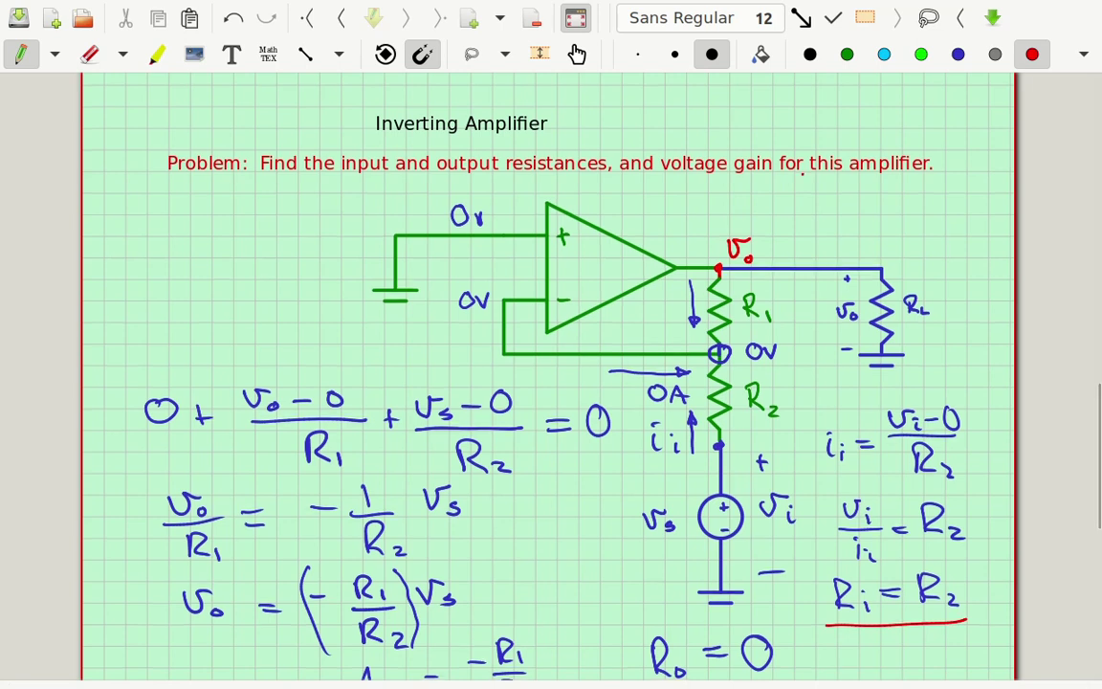
{"action": "scroll", "coordinate": [570, 365], "scroll_direction": "up", "scroll_amount": 15}
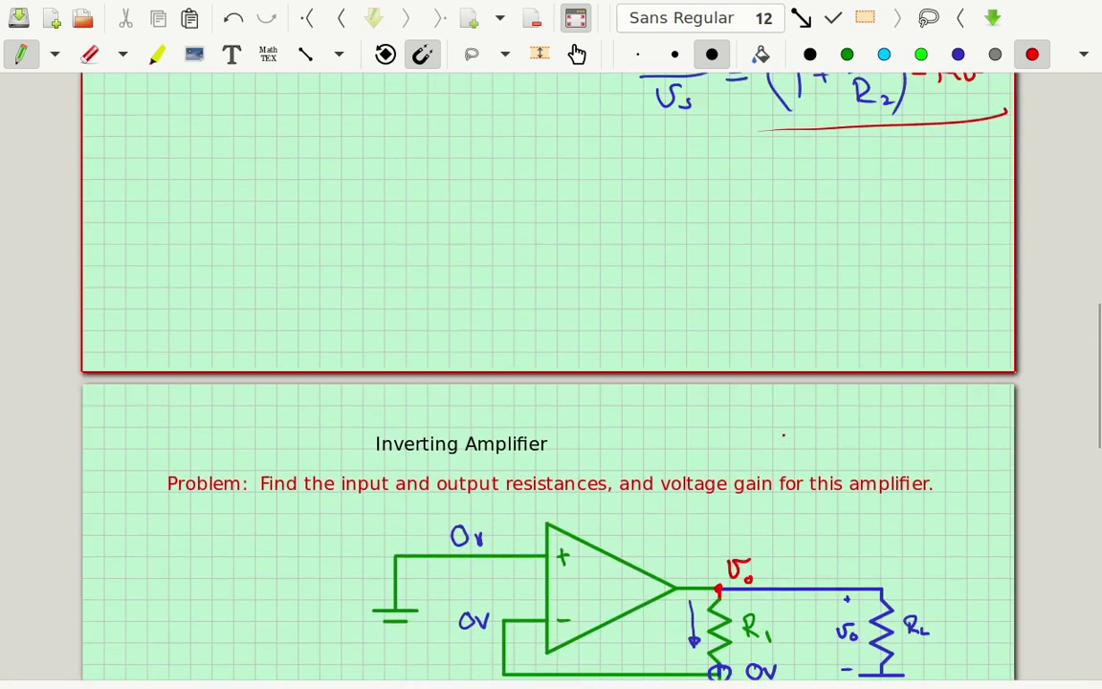
{"action": "scroll", "coordinate": [314, 380], "scroll_direction": "up", "scroll_amount": 5}
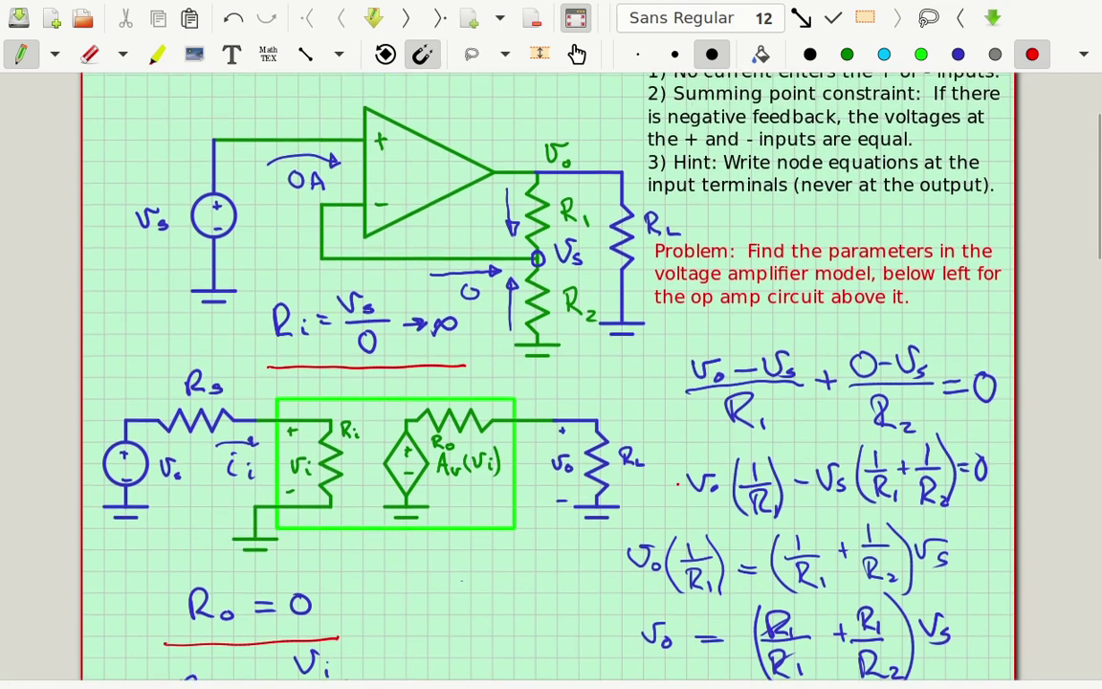